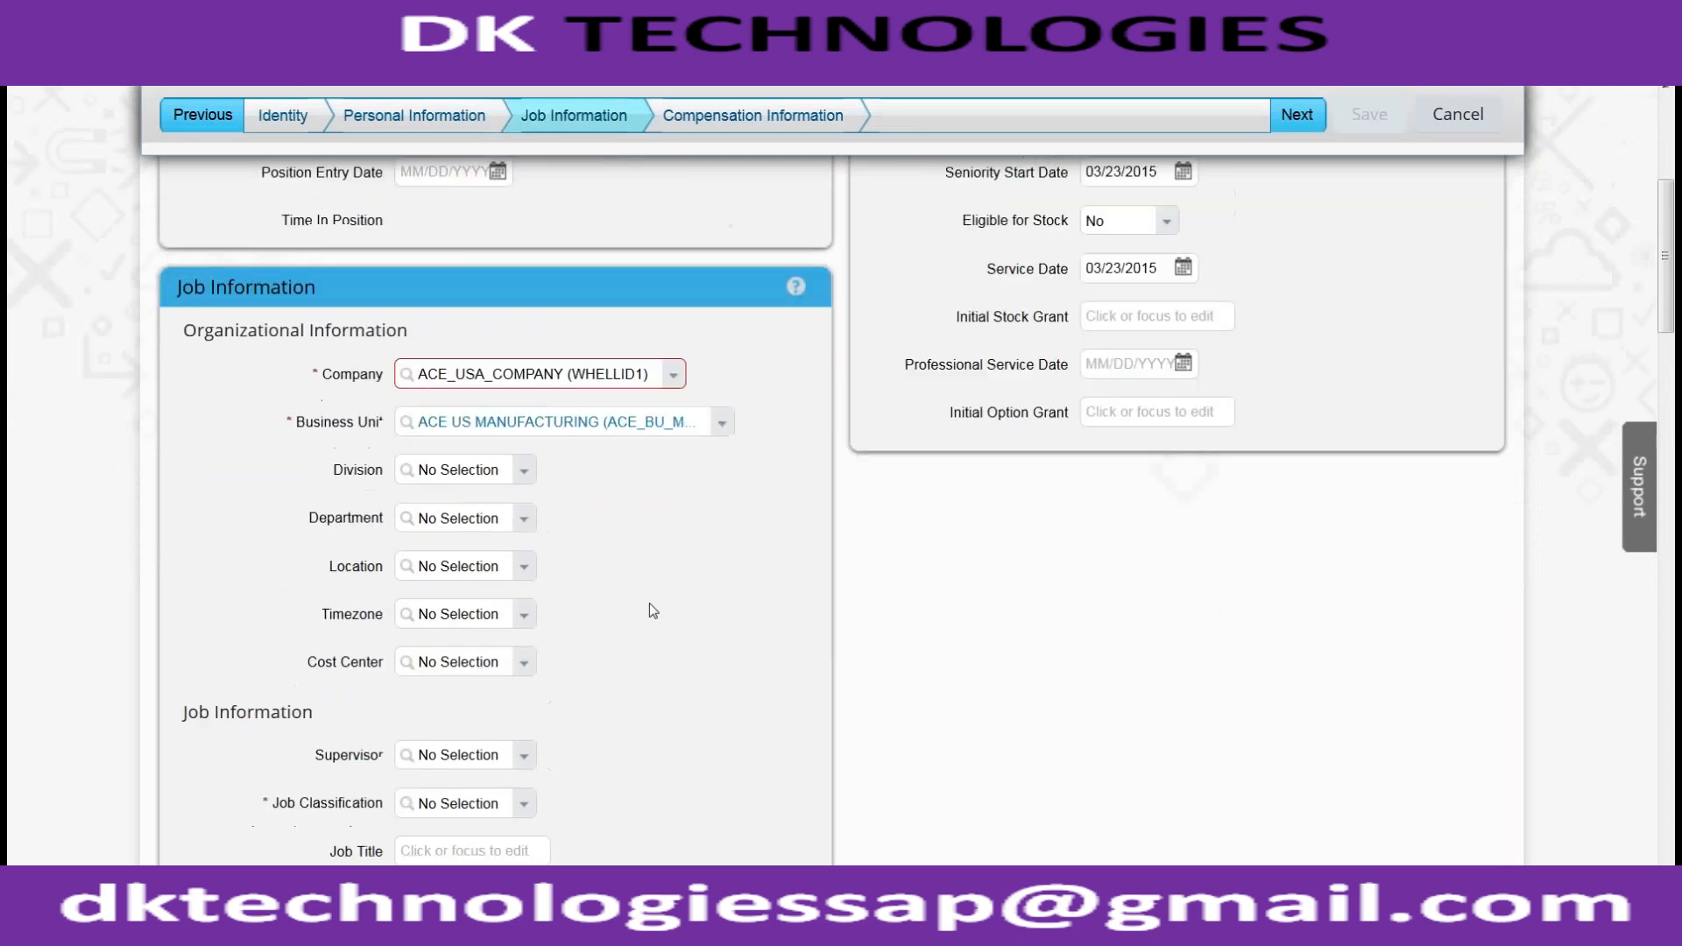
scroll(649, 603, "up", 1)
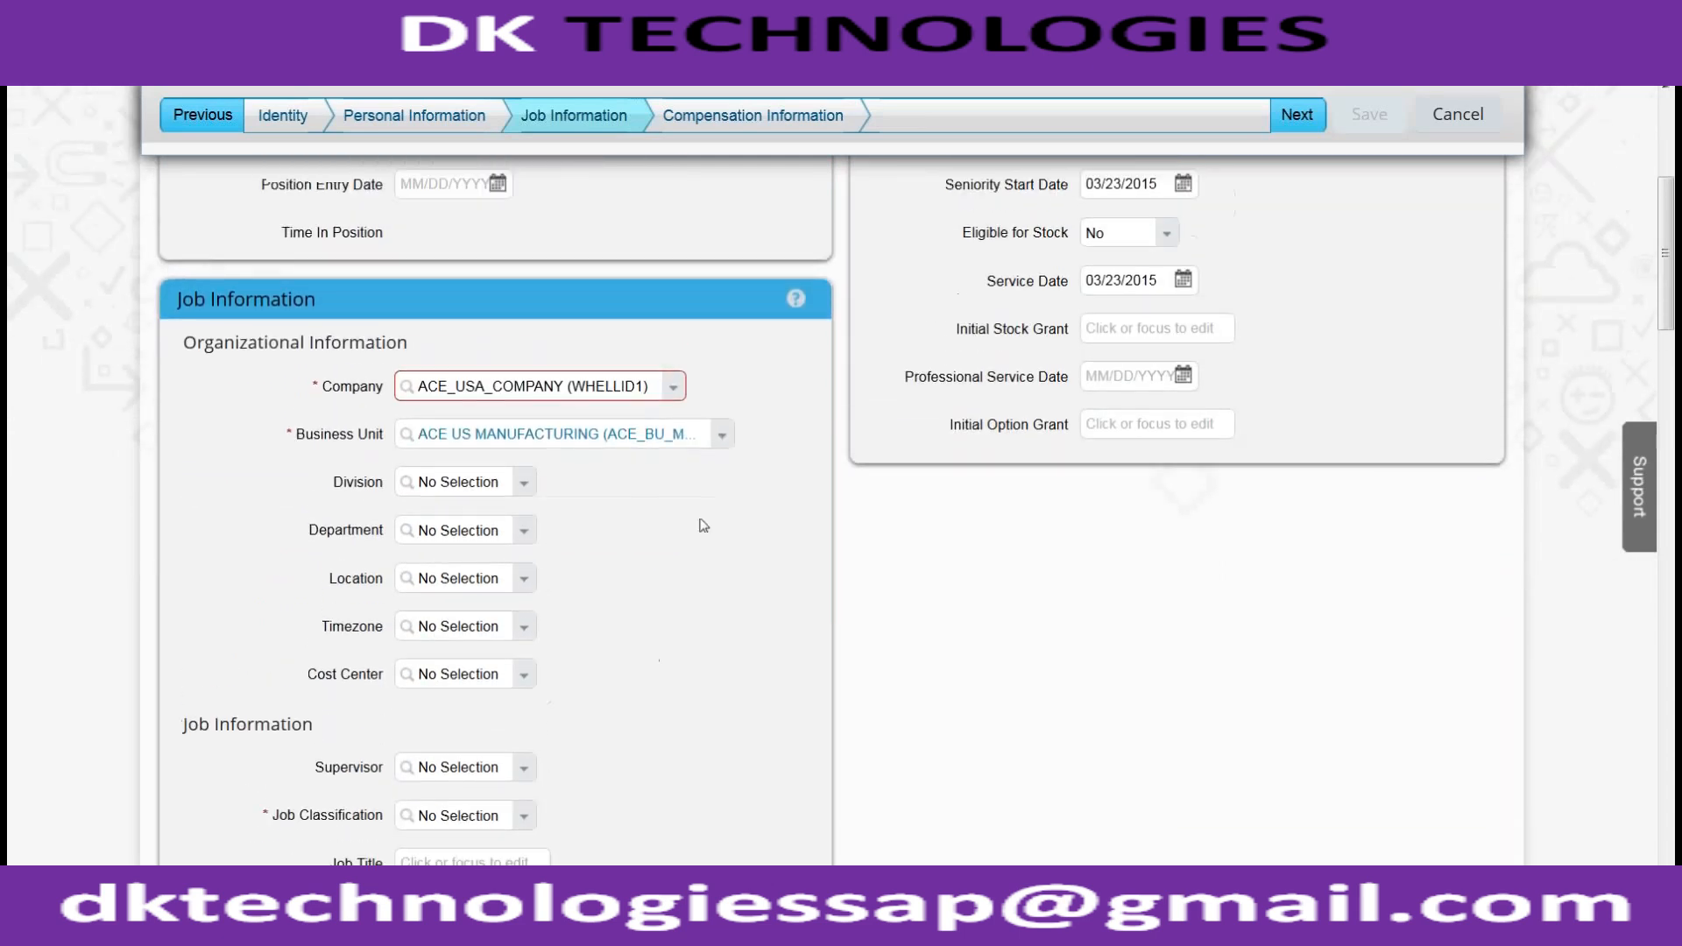
Pick ACE USA BUSINESS UNIT as the business unit, declining to clear job and compensation data
left_click(722, 435)
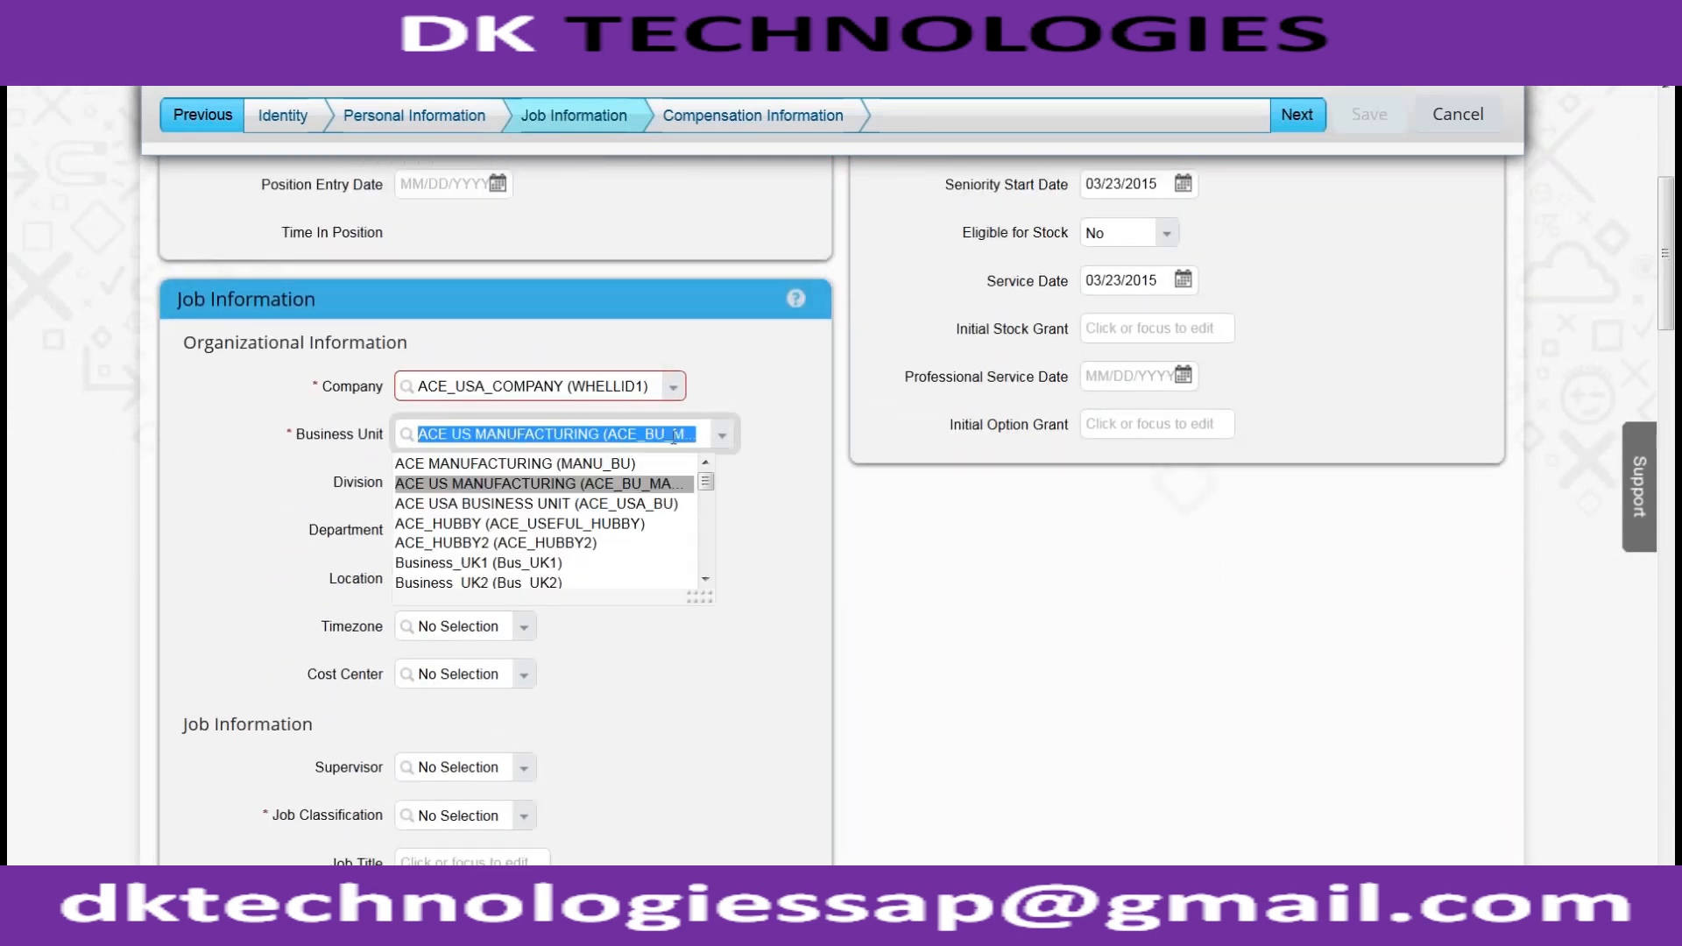
left_click(601, 507)
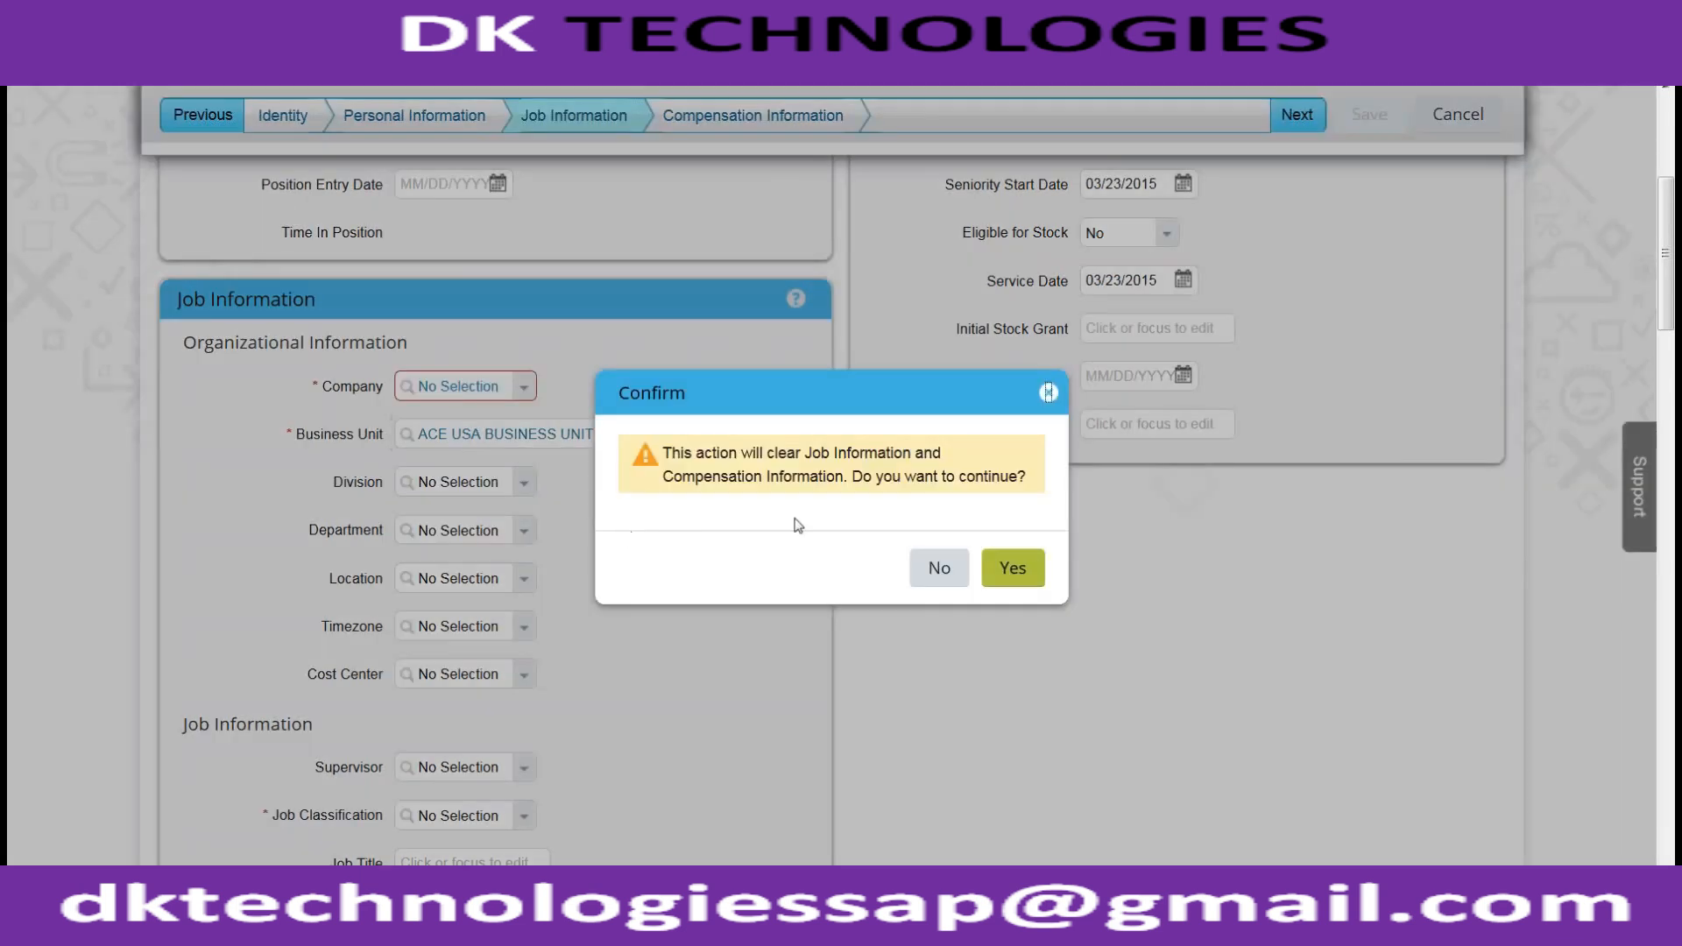
left_click(936, 569)
Reselect ACE USA BUSINESS UNIT, confirm clearing job data, and dismiss the blank company error
scroll(748, 617, "down", 3)
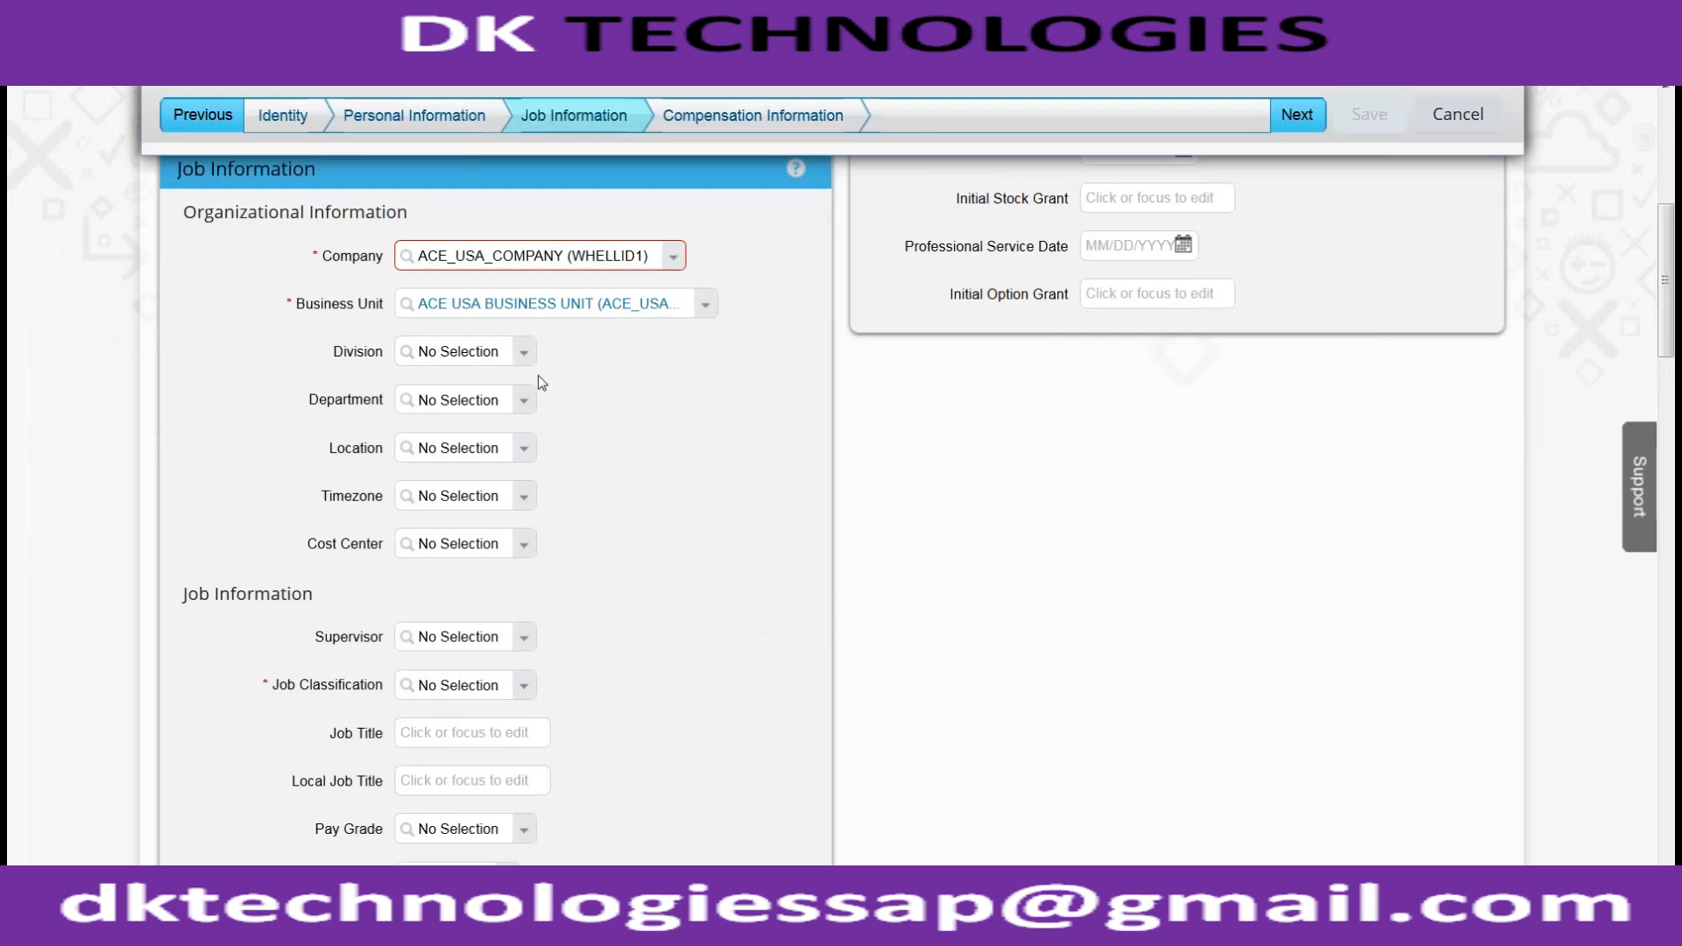
left_click(522, 452)
left_click(613, 349)
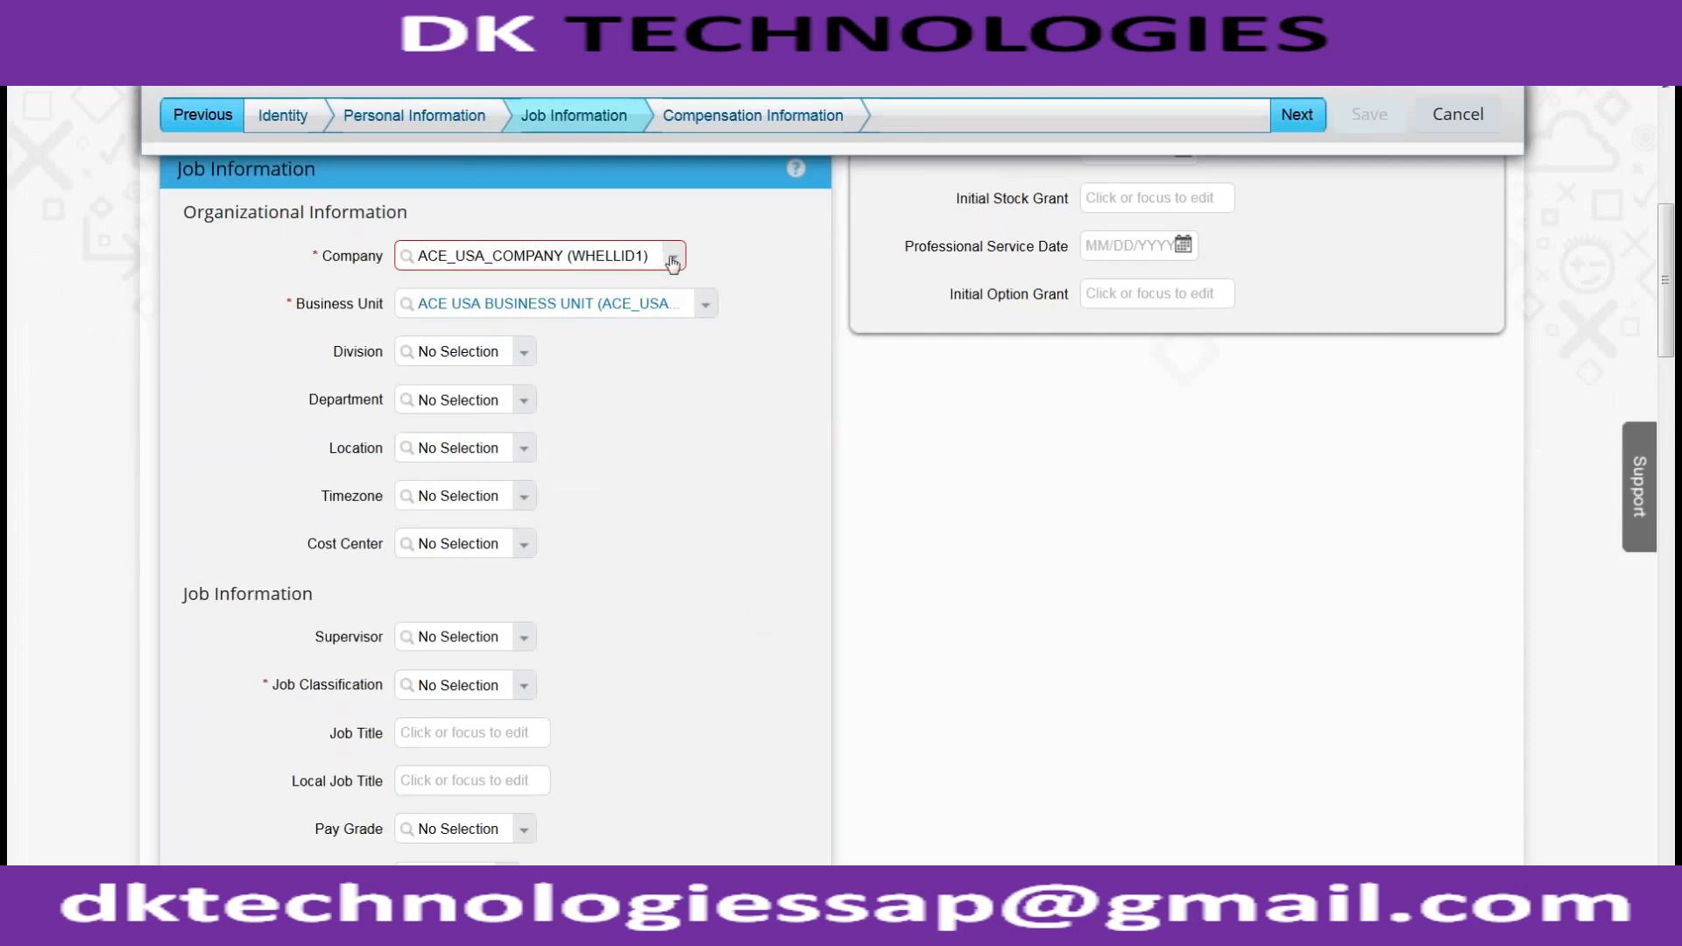
left_click(705, 305)
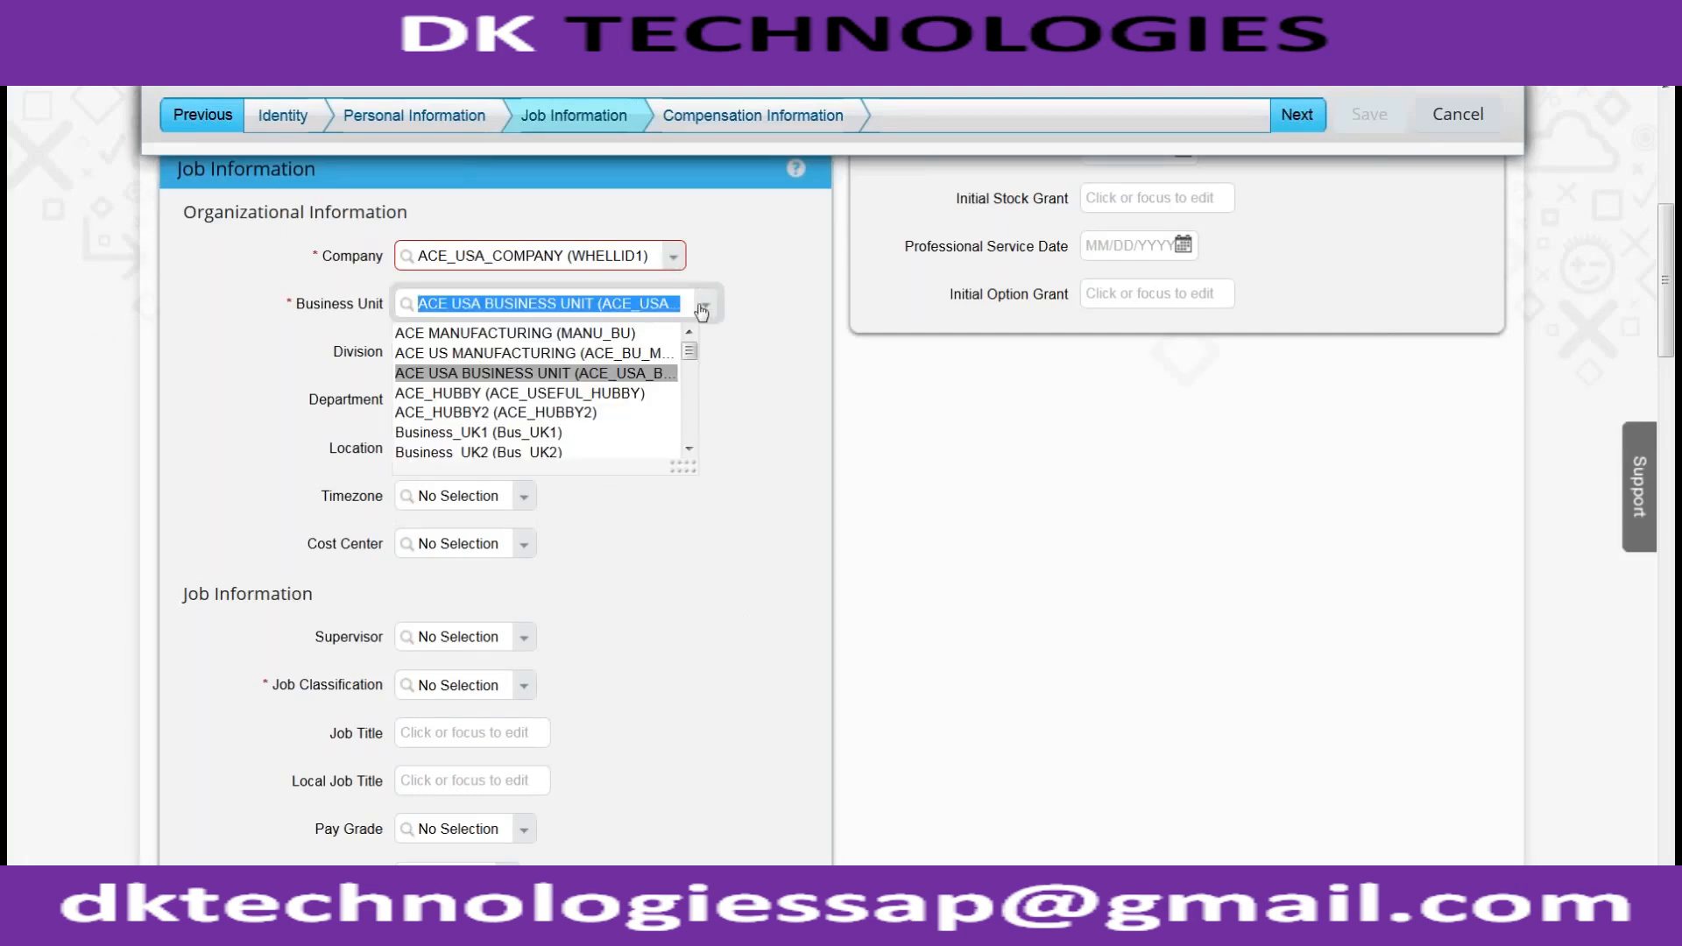
left_click(588, 375)
left_click(992, 566)
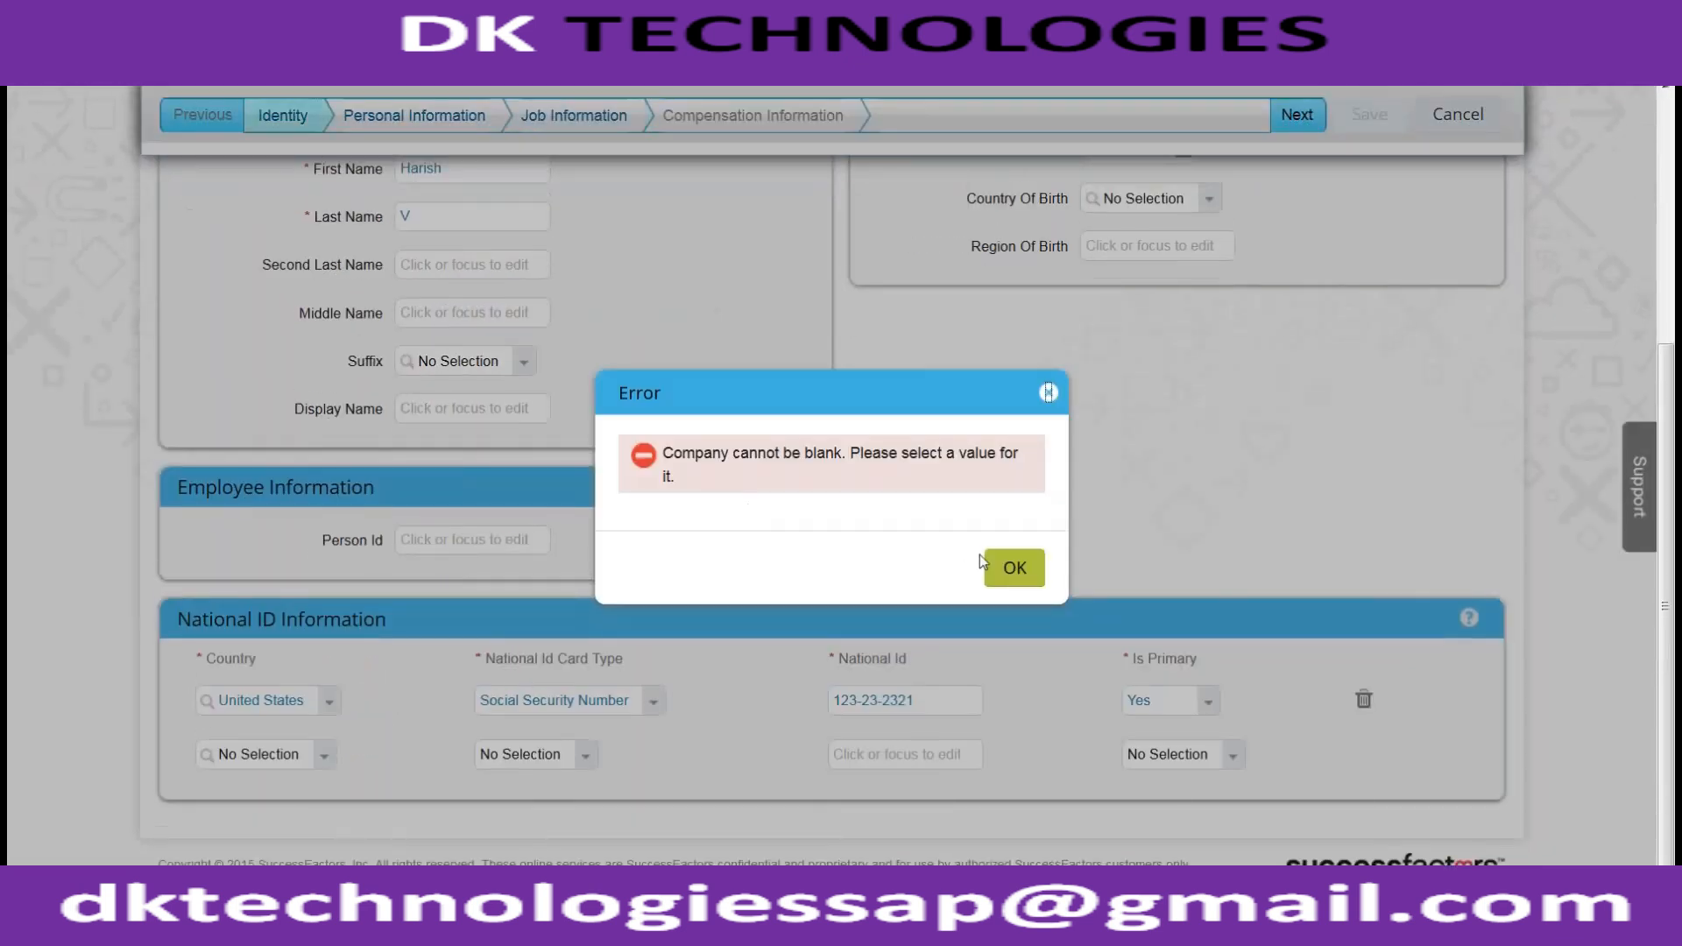
left_click(996, 566)
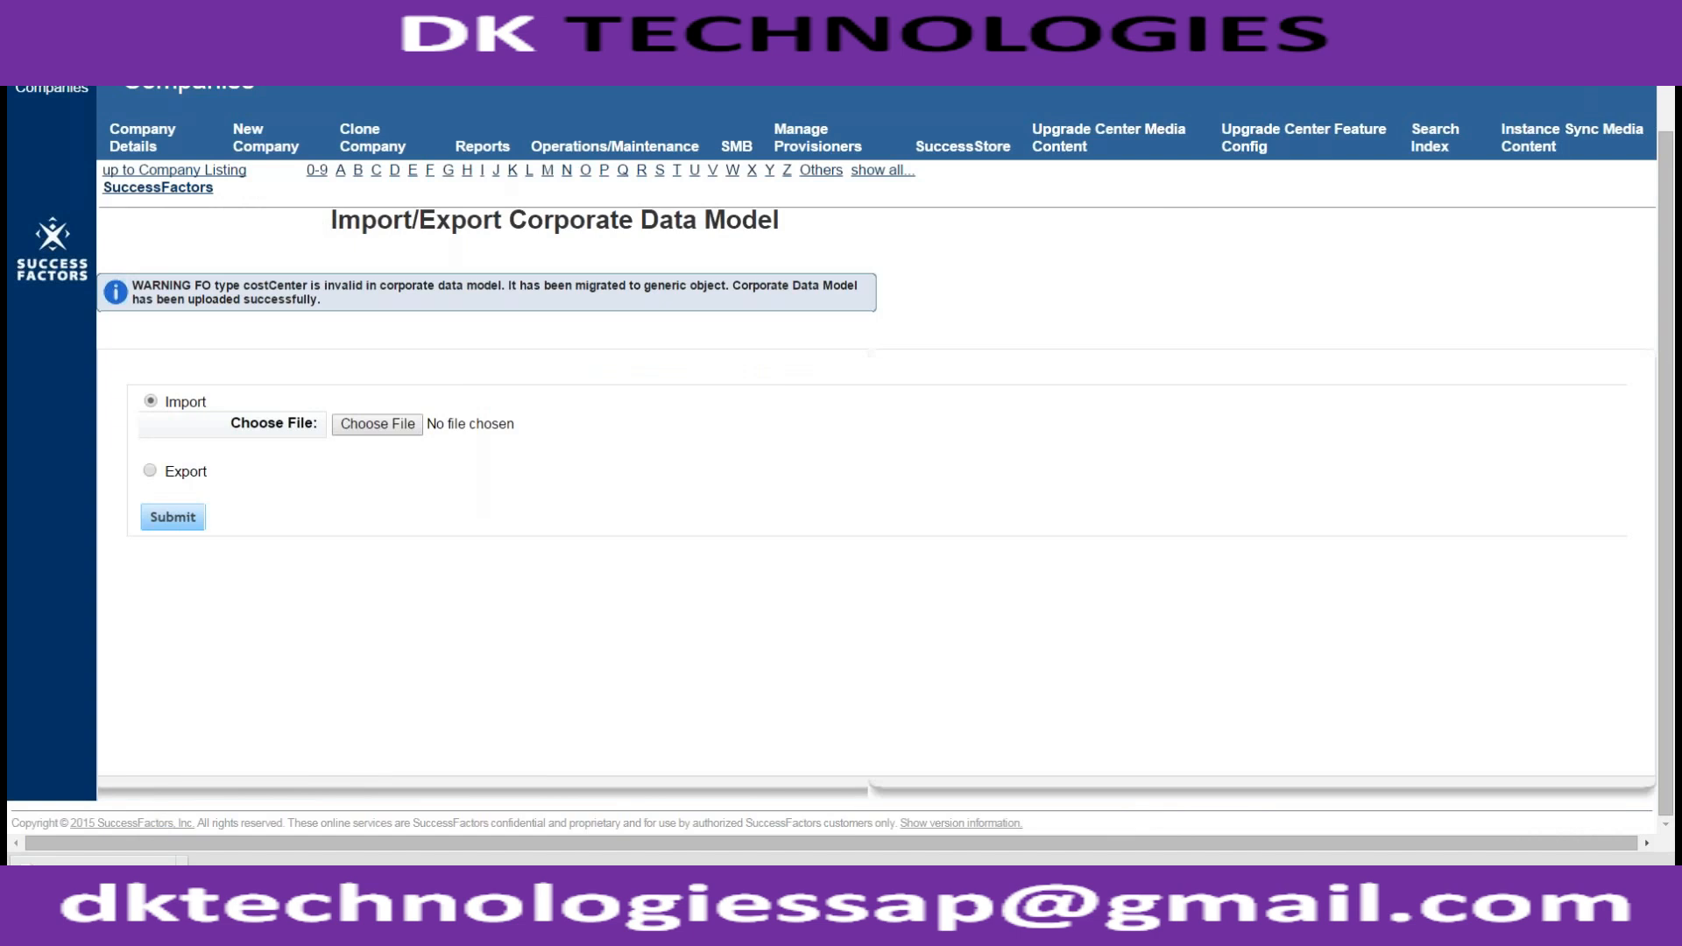
Go to the SuccessFactors sales login page in another tab
type("sales")
key("BackSpace")
key("BackSpace")
key("BackSpace")
key("BackSpace")
key("BackSpace")
type("sales")
key("Return")
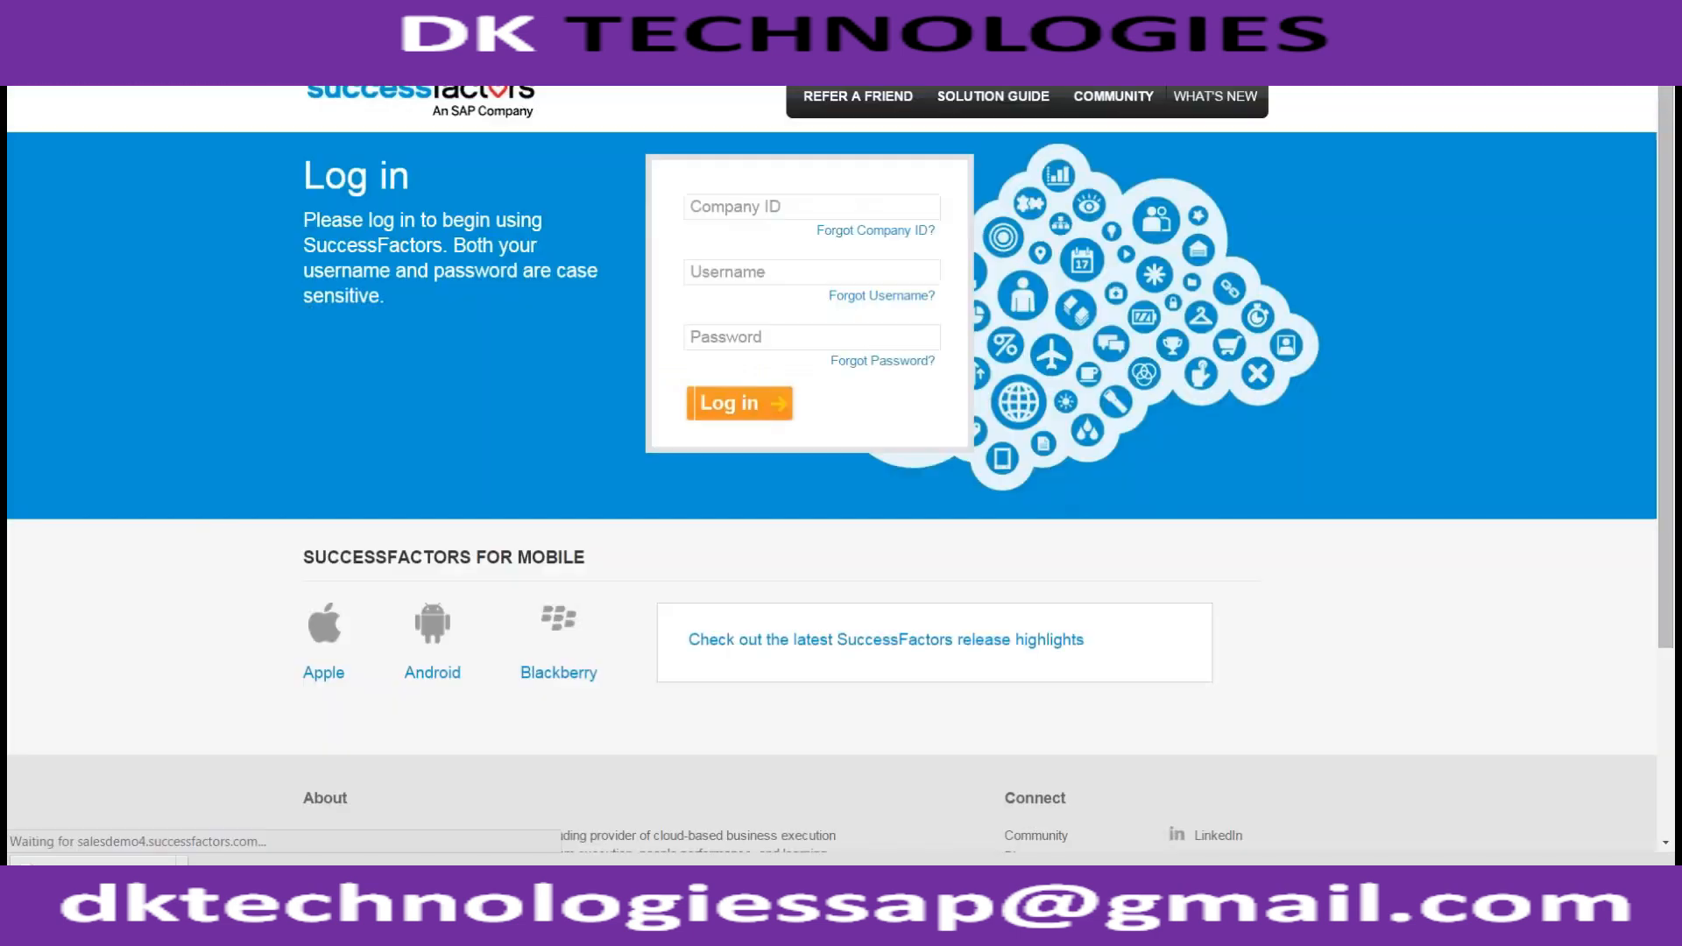
Log in with the company ID, admin username and password
left_click(765, 208)
type("ace8vt")
key("Tab")
type("h")
type("fadmin")
key("Tab")
type("****")
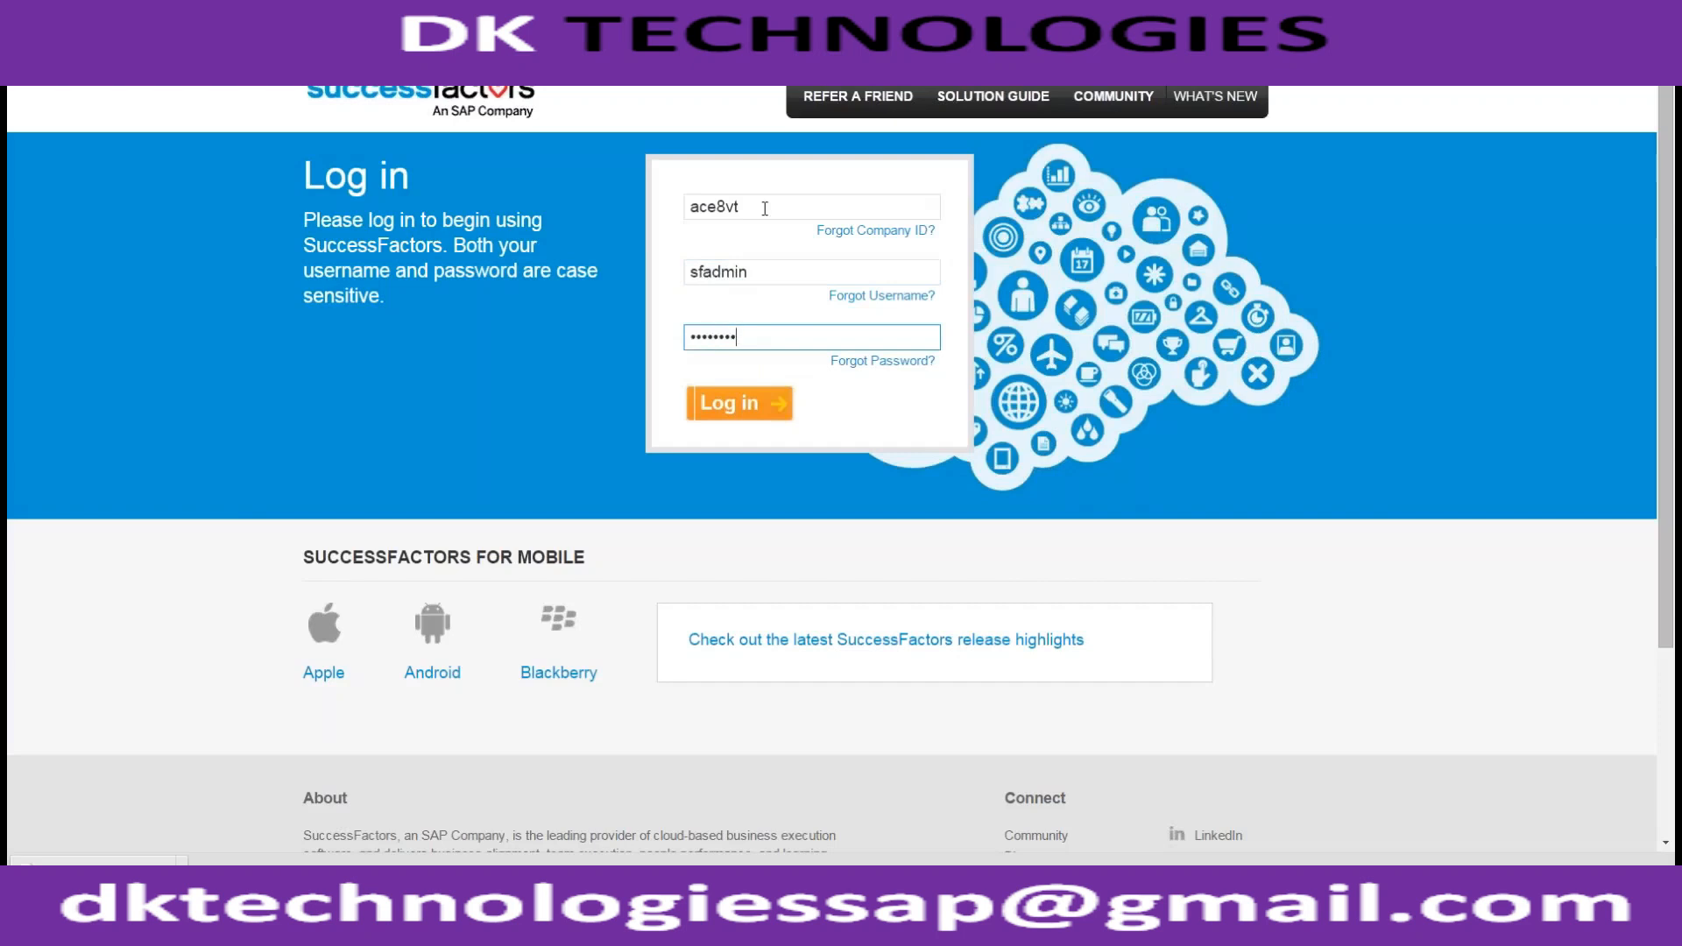
type("*")
key("Return")
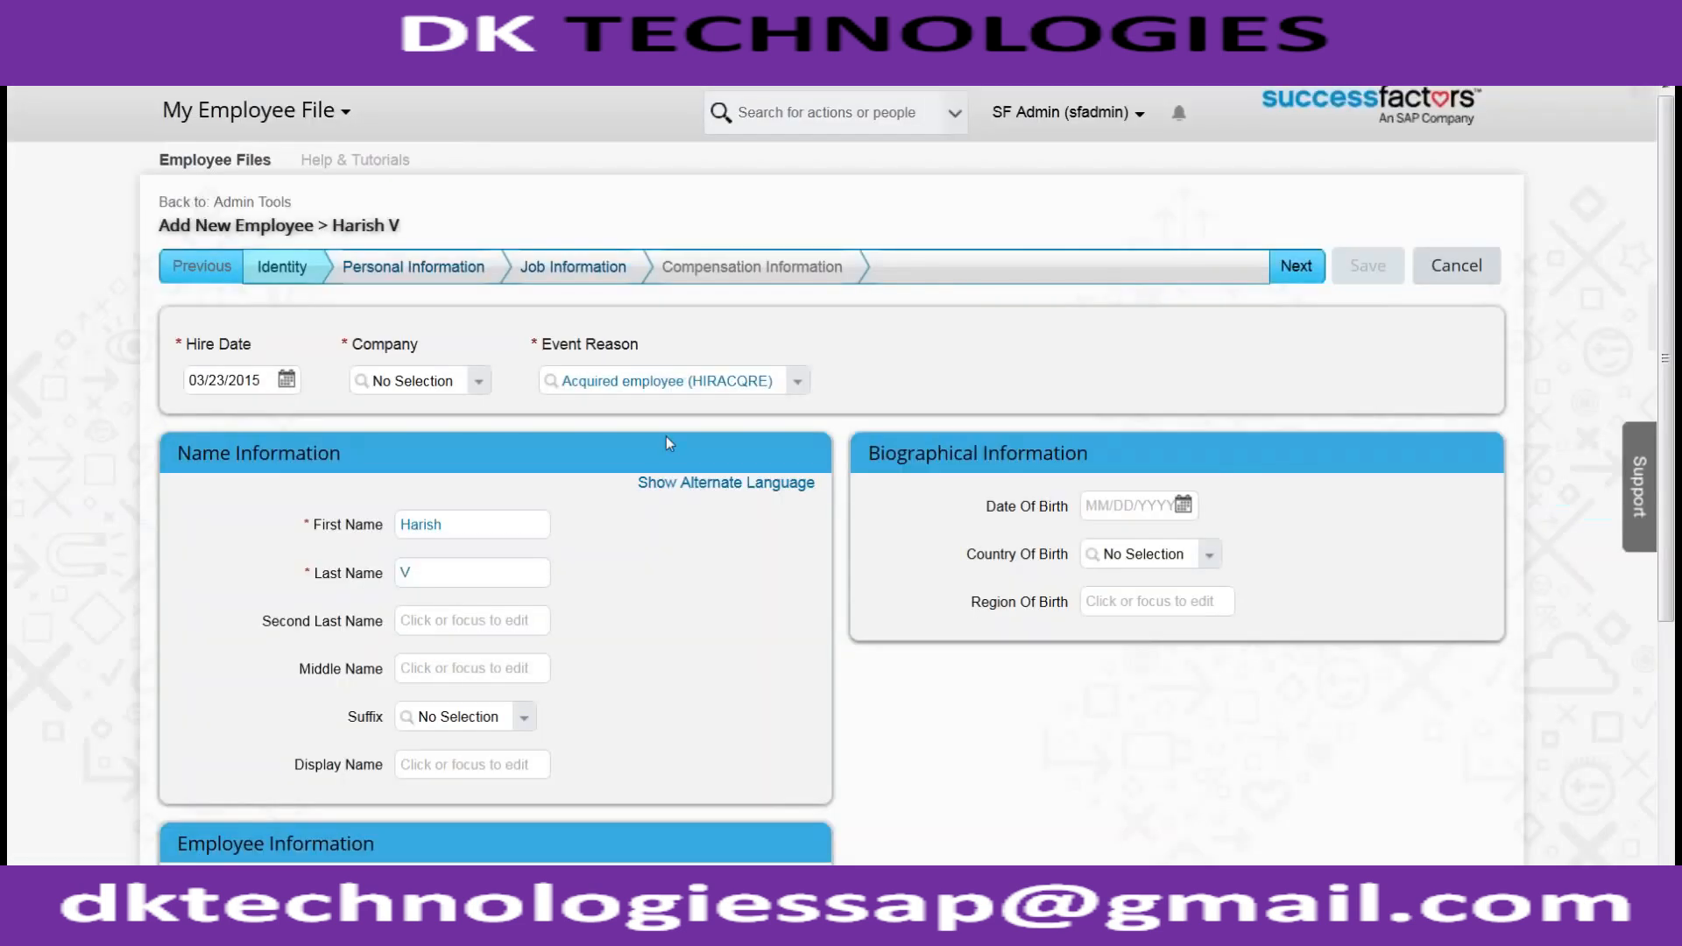
Search for ACE in the Company field and try to pick a matching company
scroll(526, 491, "down", 2)
scroll(526, 491, "up", 2)
left_click(473, 387)
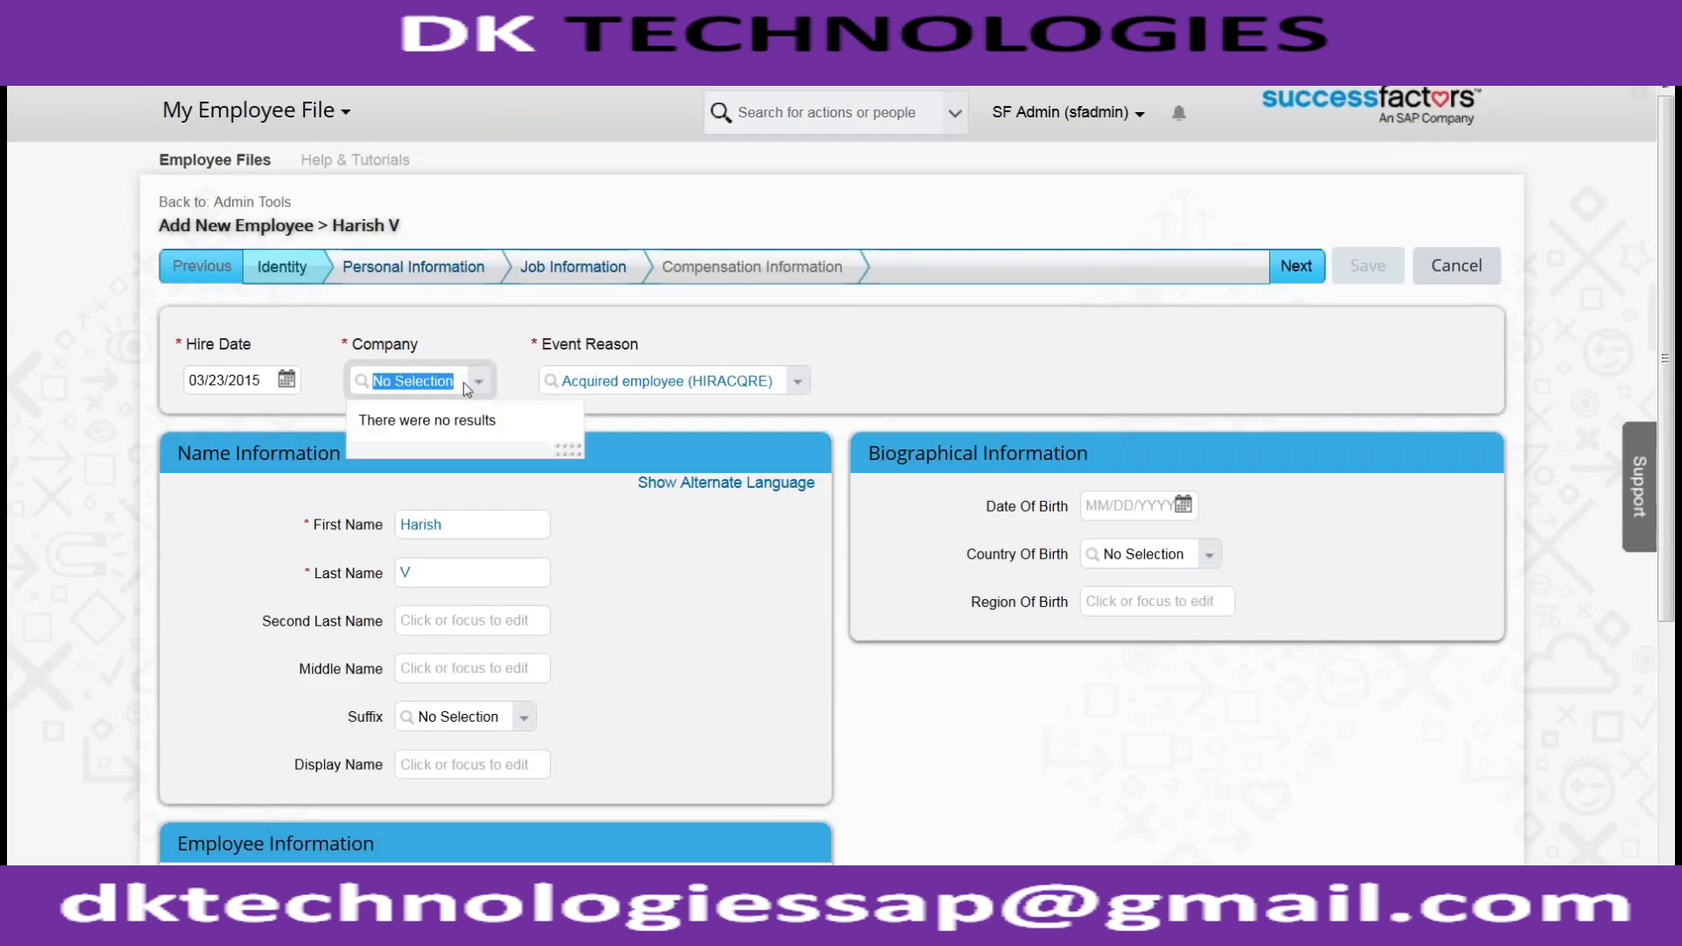
type("ACE_")
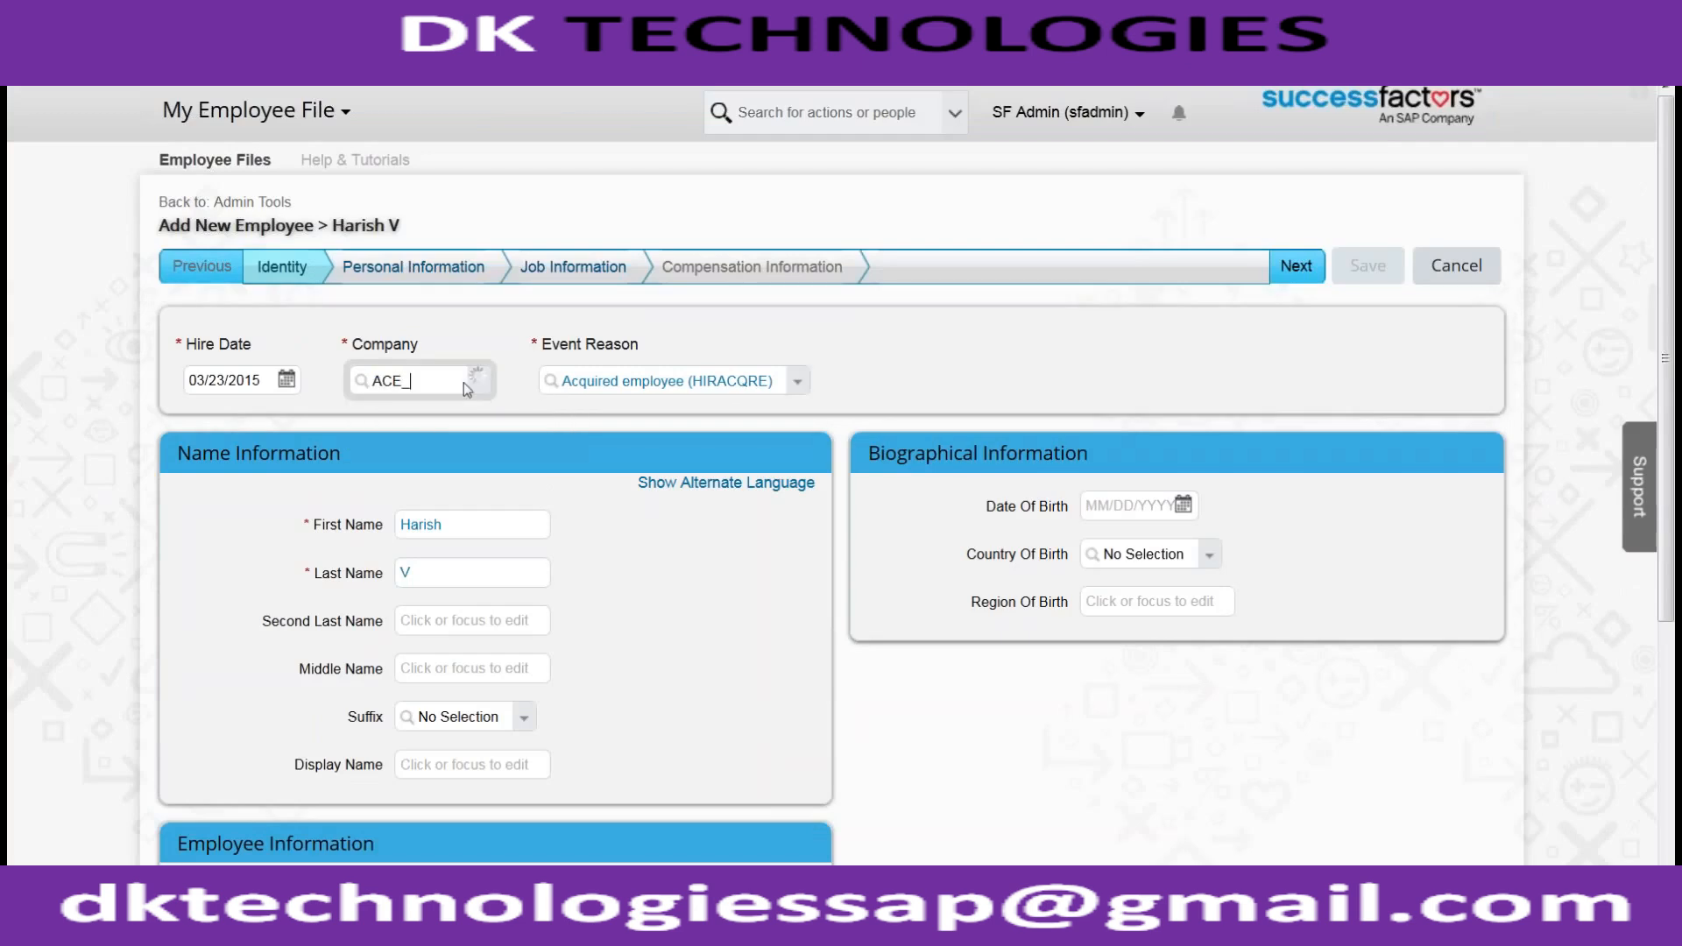
left_click(514, 368)
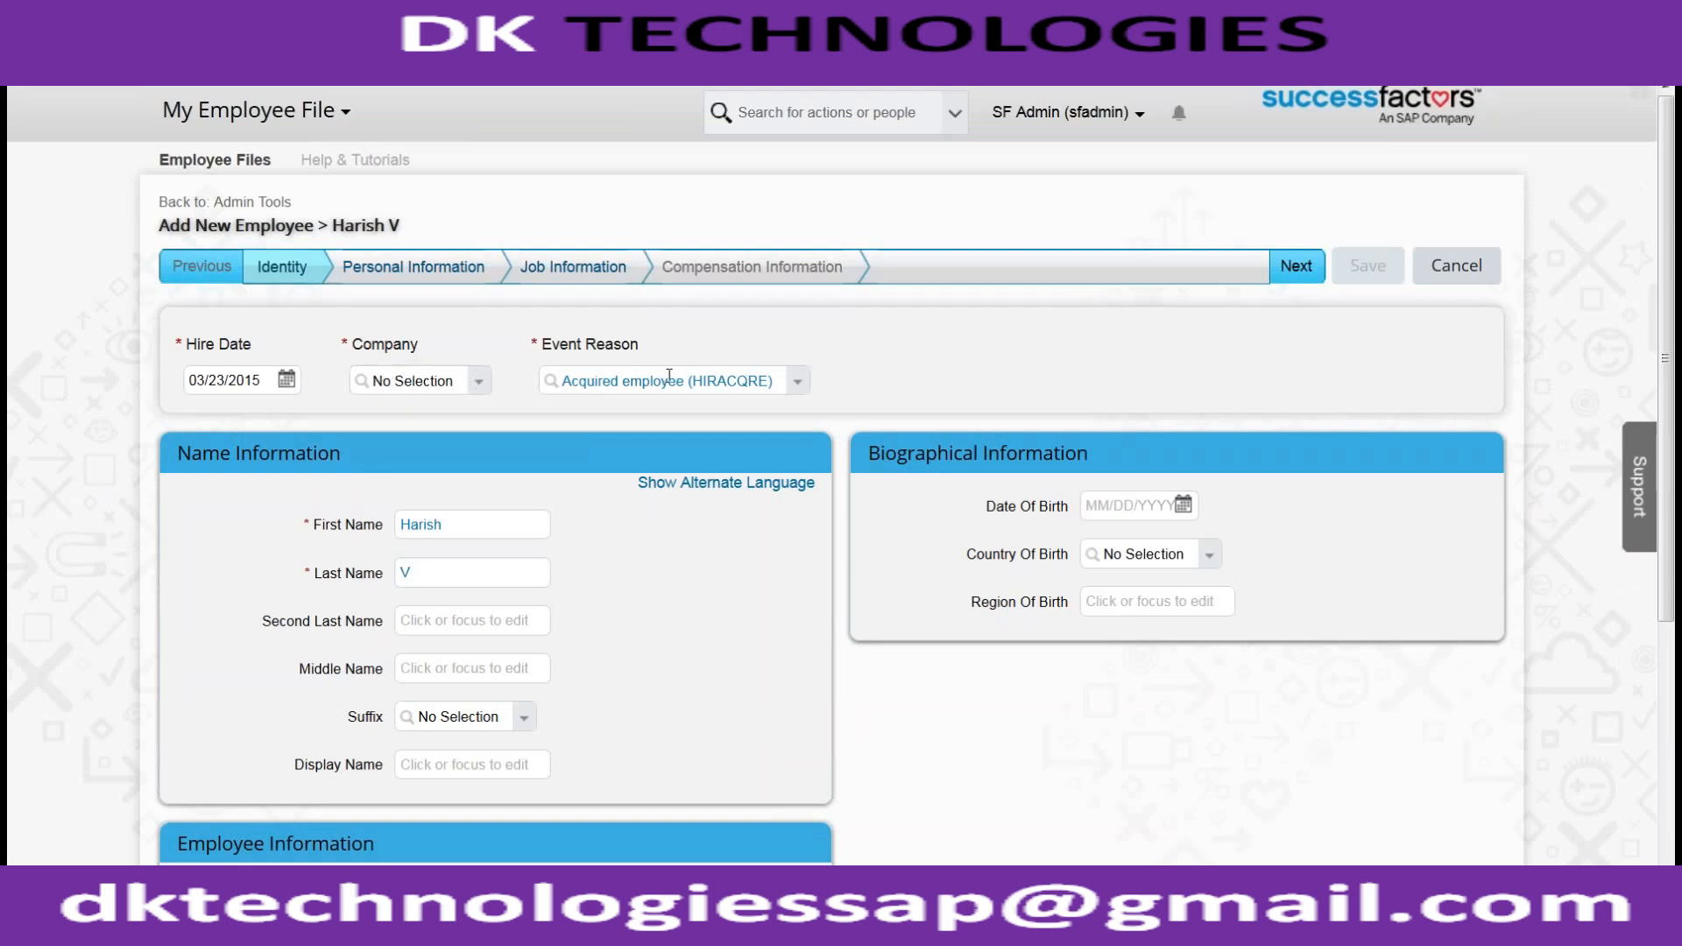
Try the Personal Information and Job Information steps, dismissing each company required error
scroll(605, 563, "down", 4)
scroll(608, 563, "up", 4)
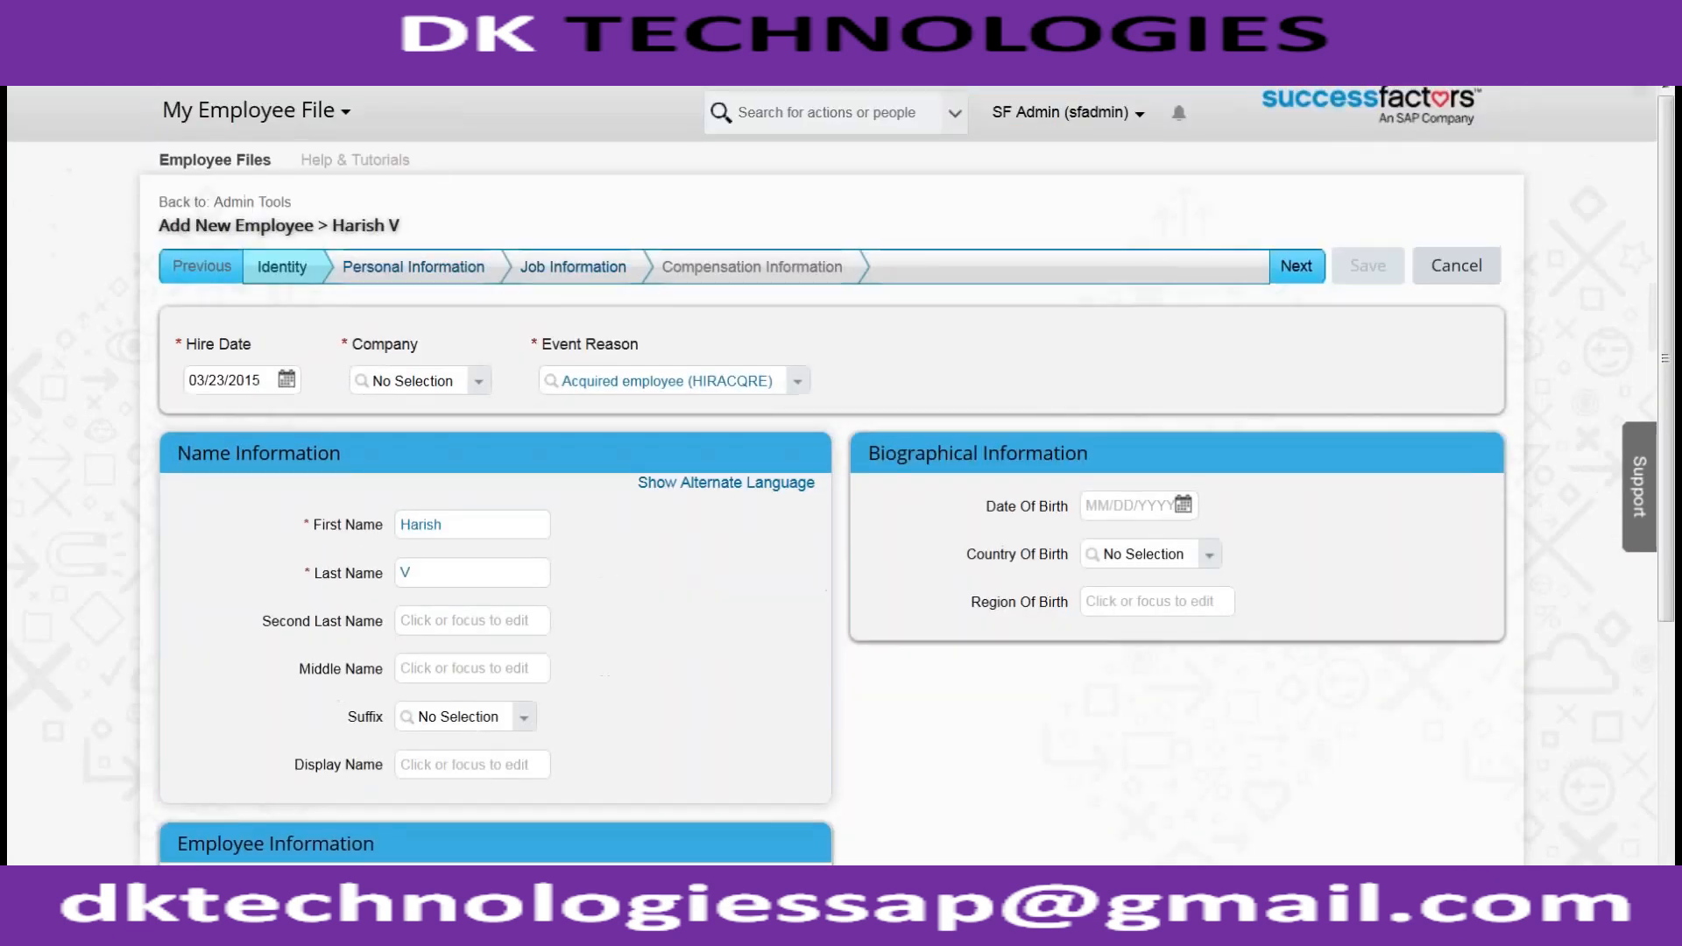
left_click(466, 275)
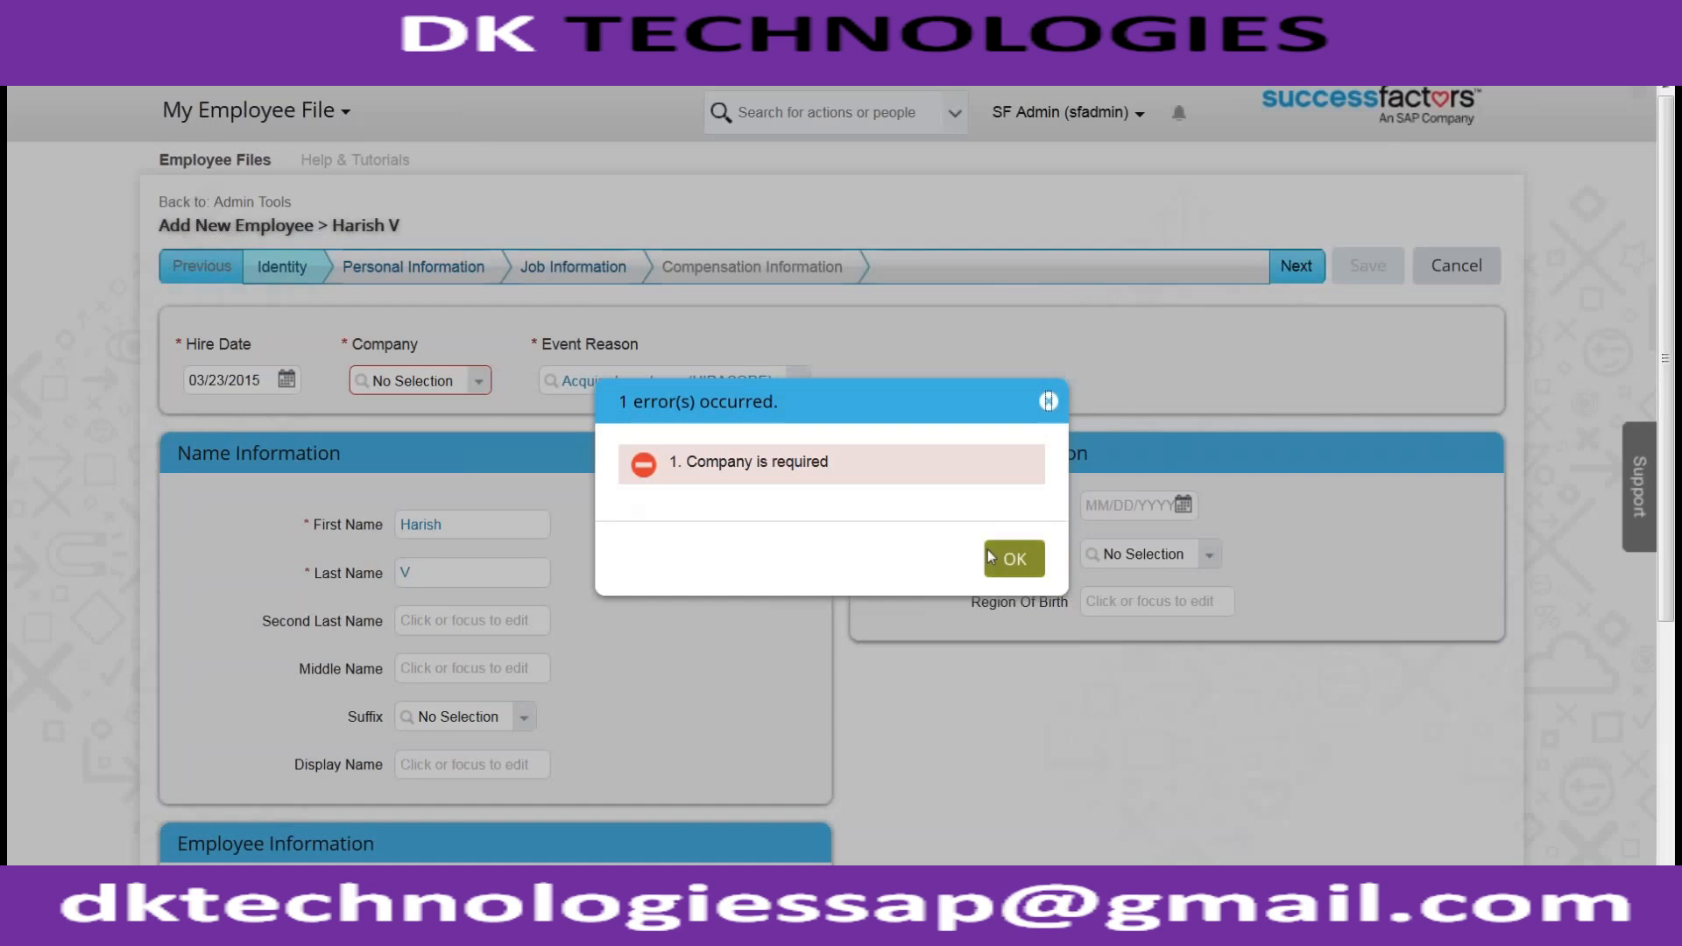
left_click(1012, 558)
left_click(598, 279)
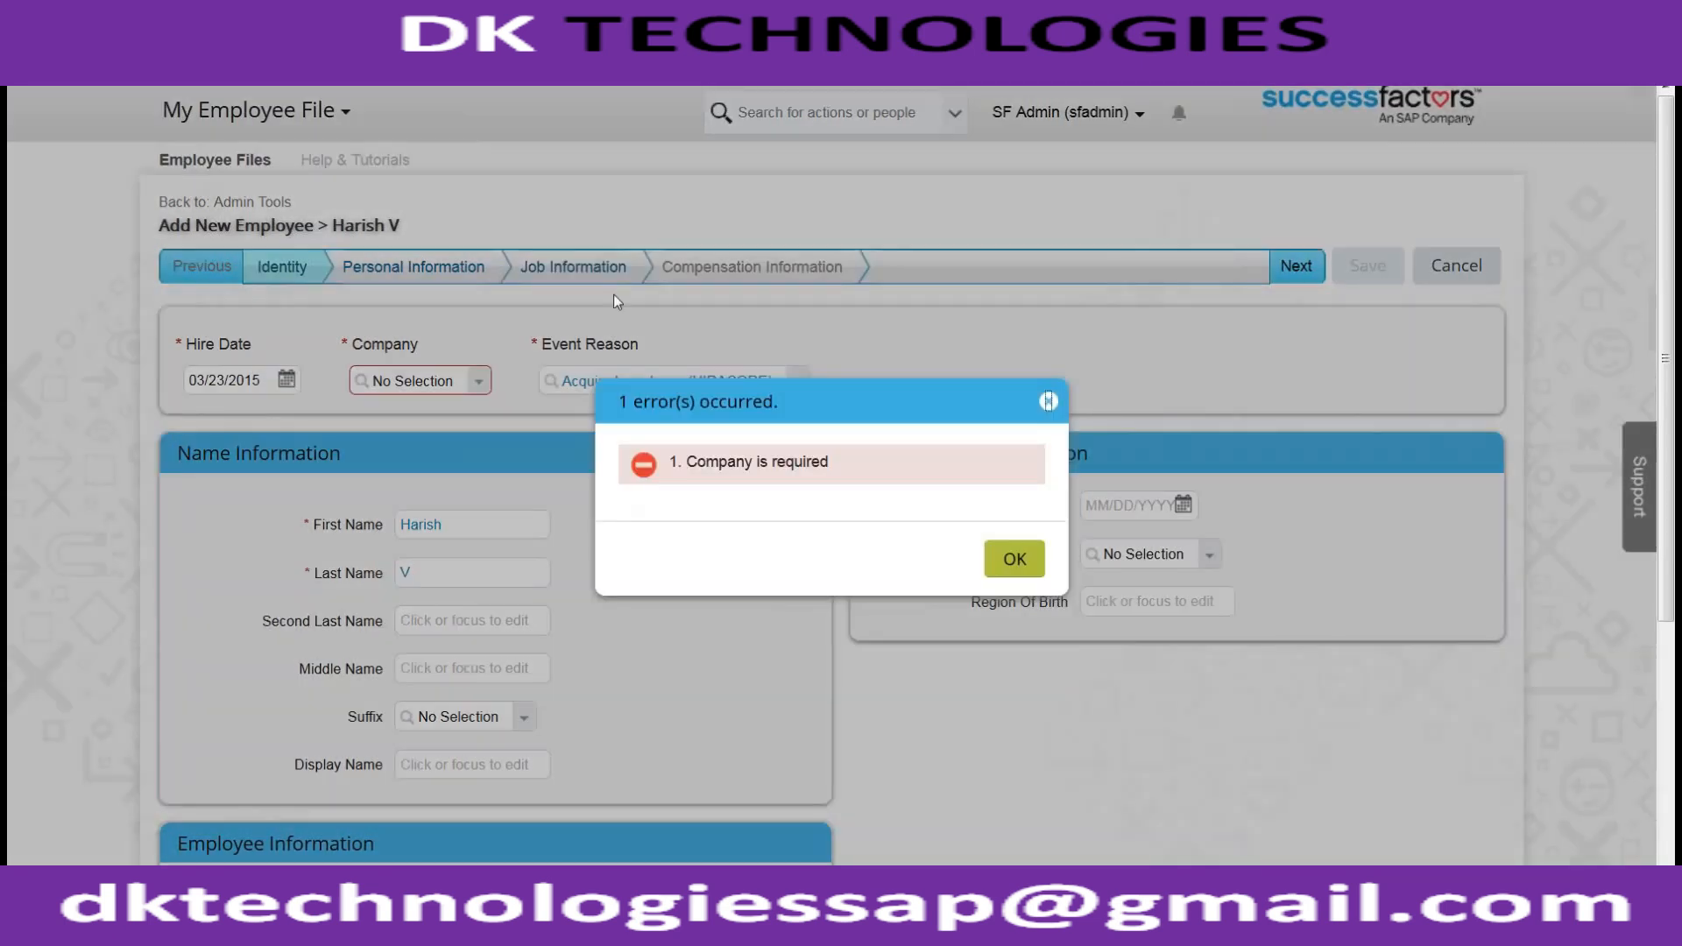
left_click(1047, 397)
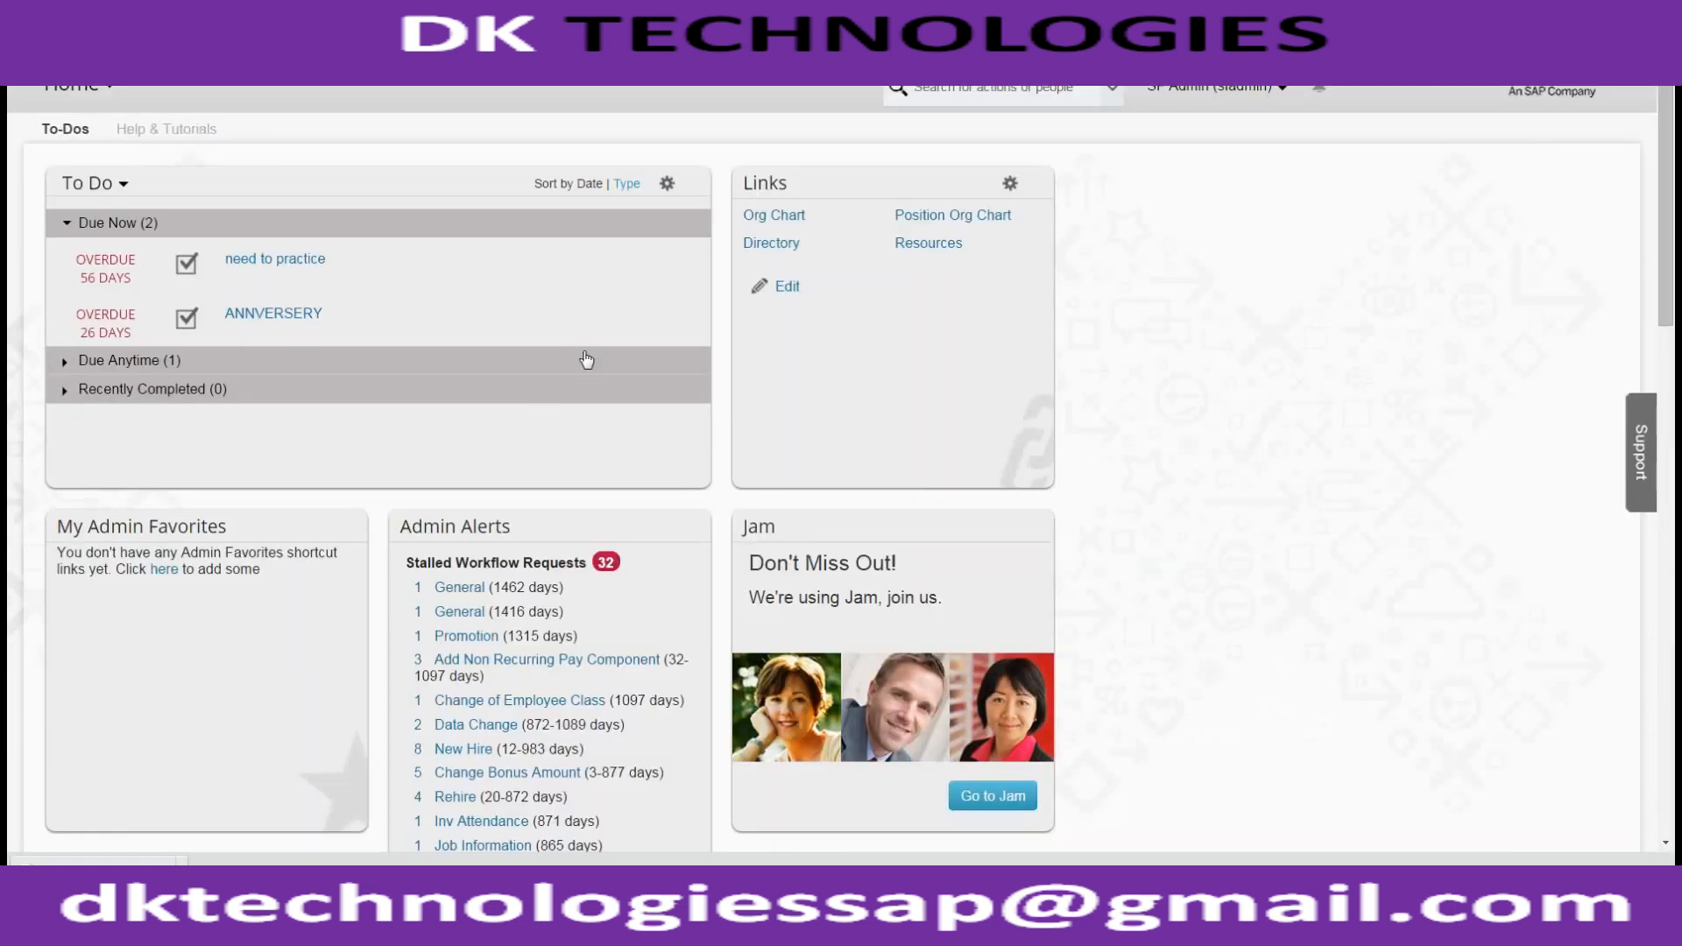
Open Manage Organization, Pay and Job Structures from Admin Tools
left_click(1214, 86)
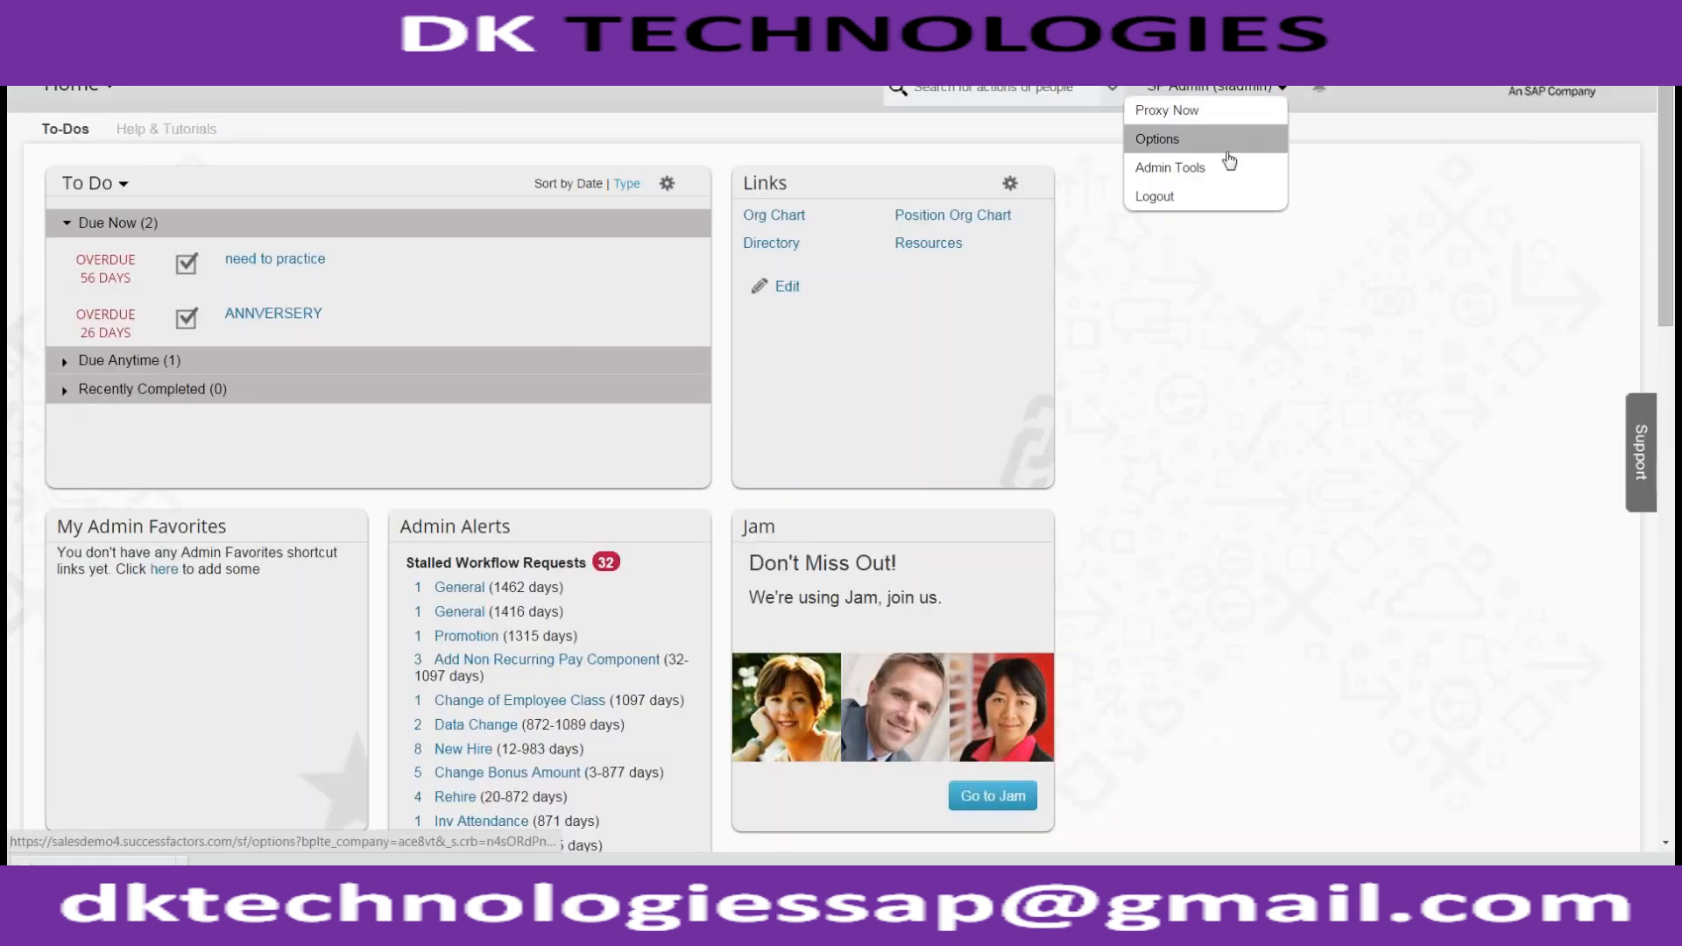
left_click(1218, 173)
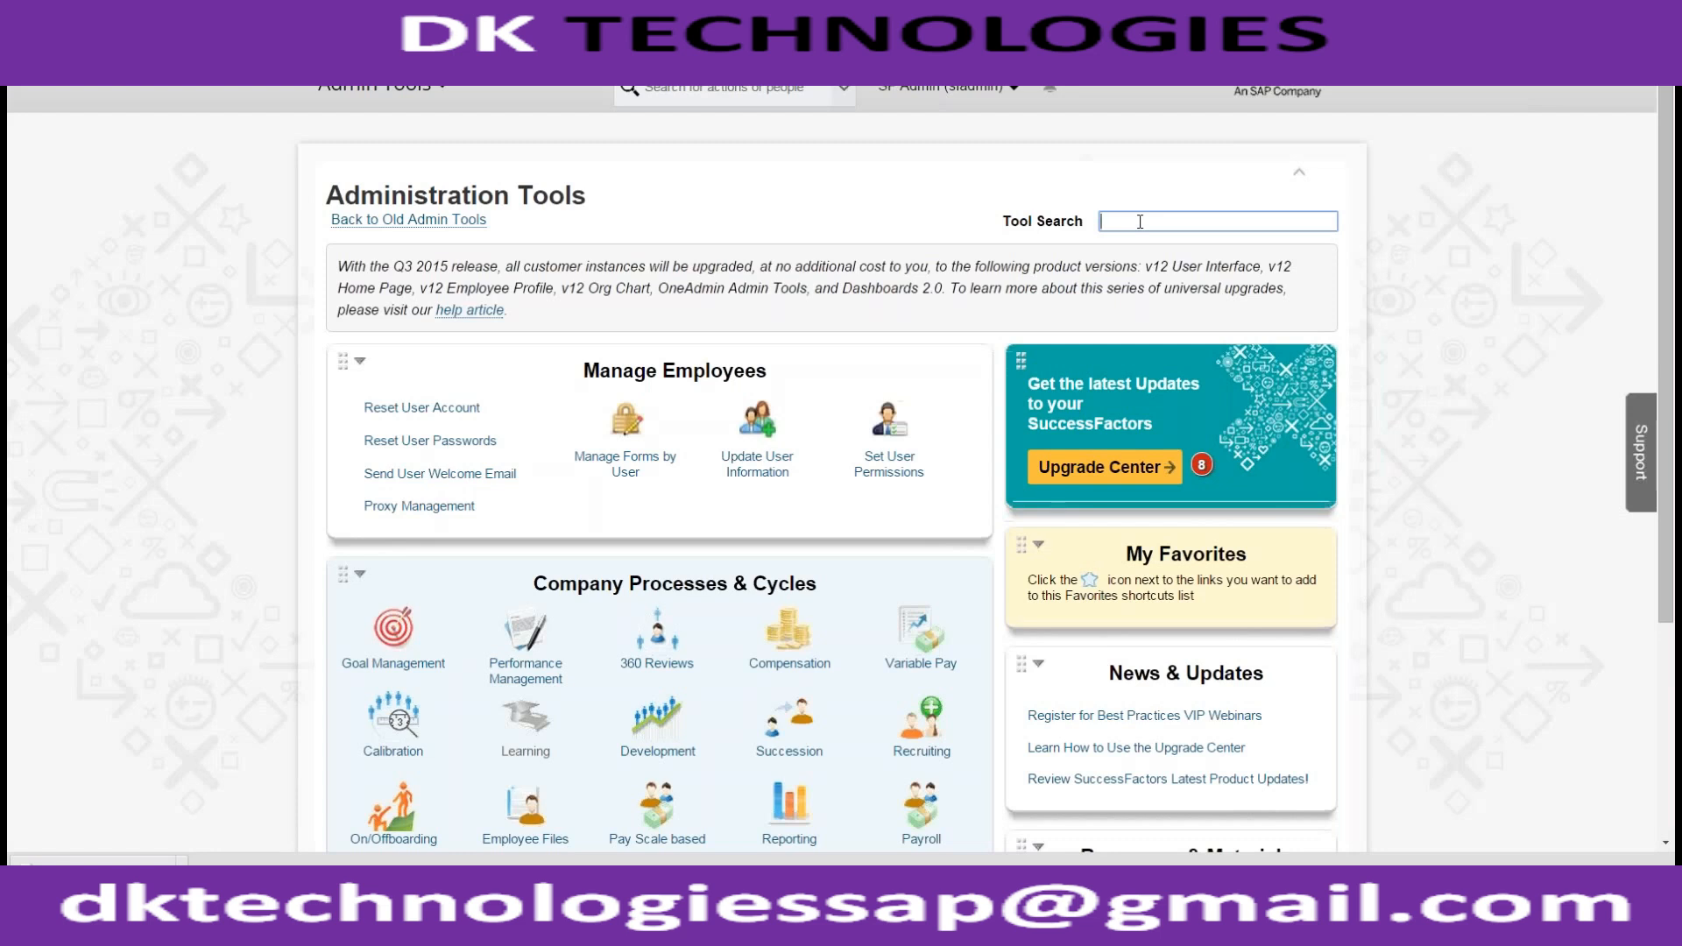
type("manage org")
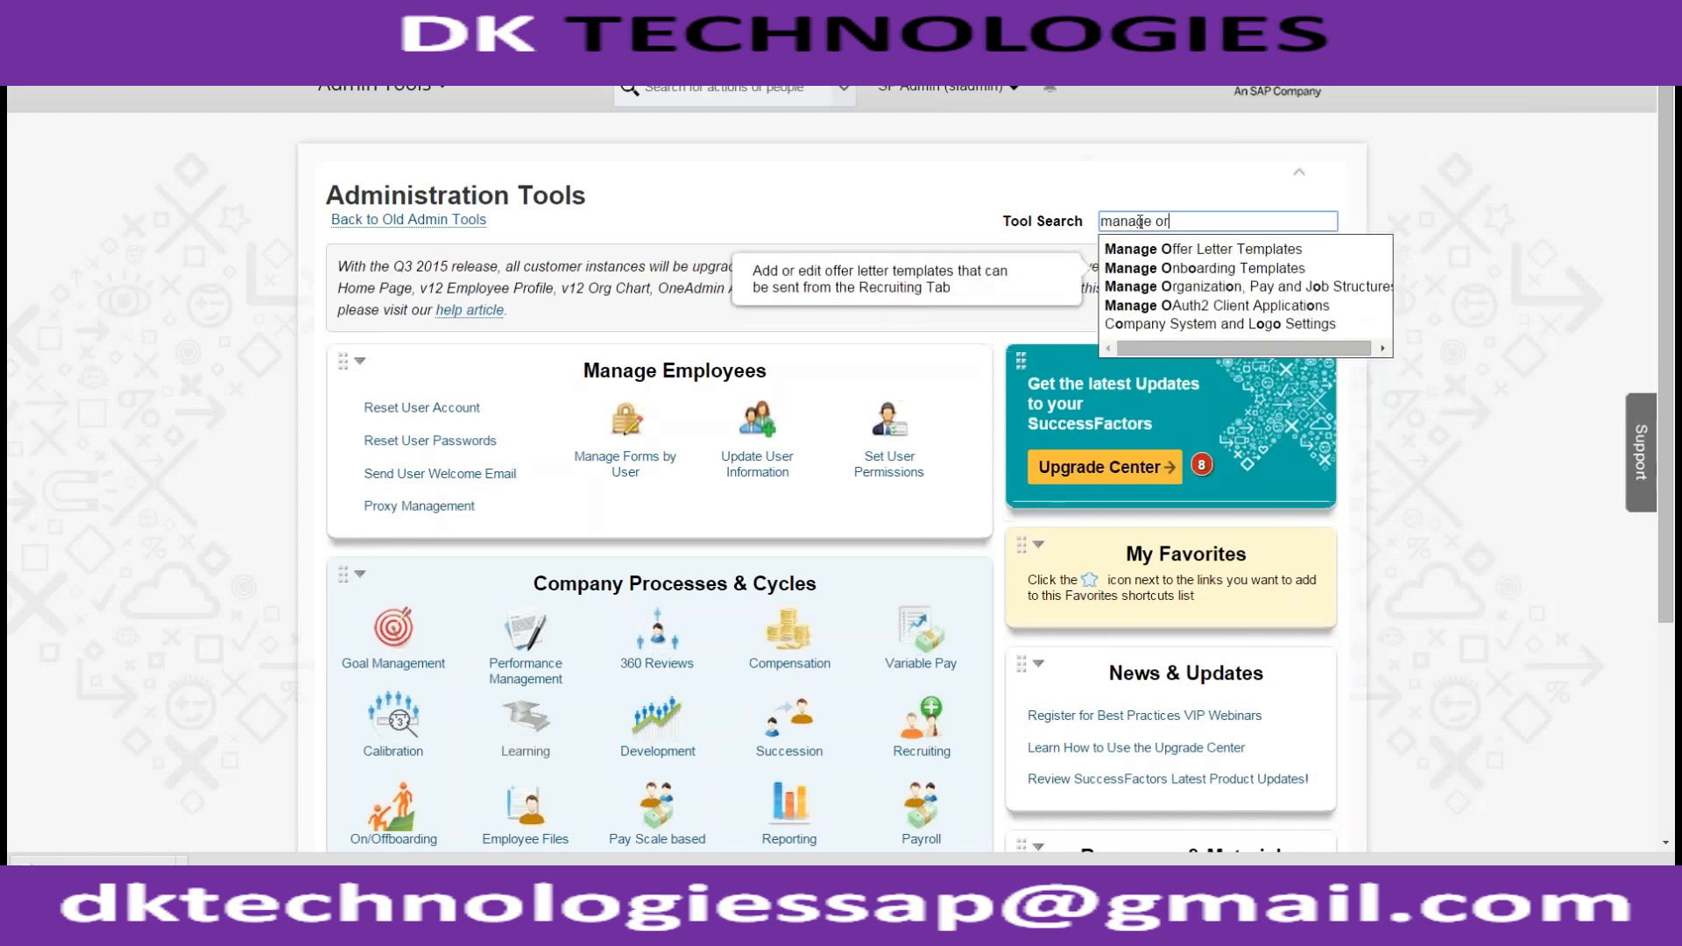
key("Return")
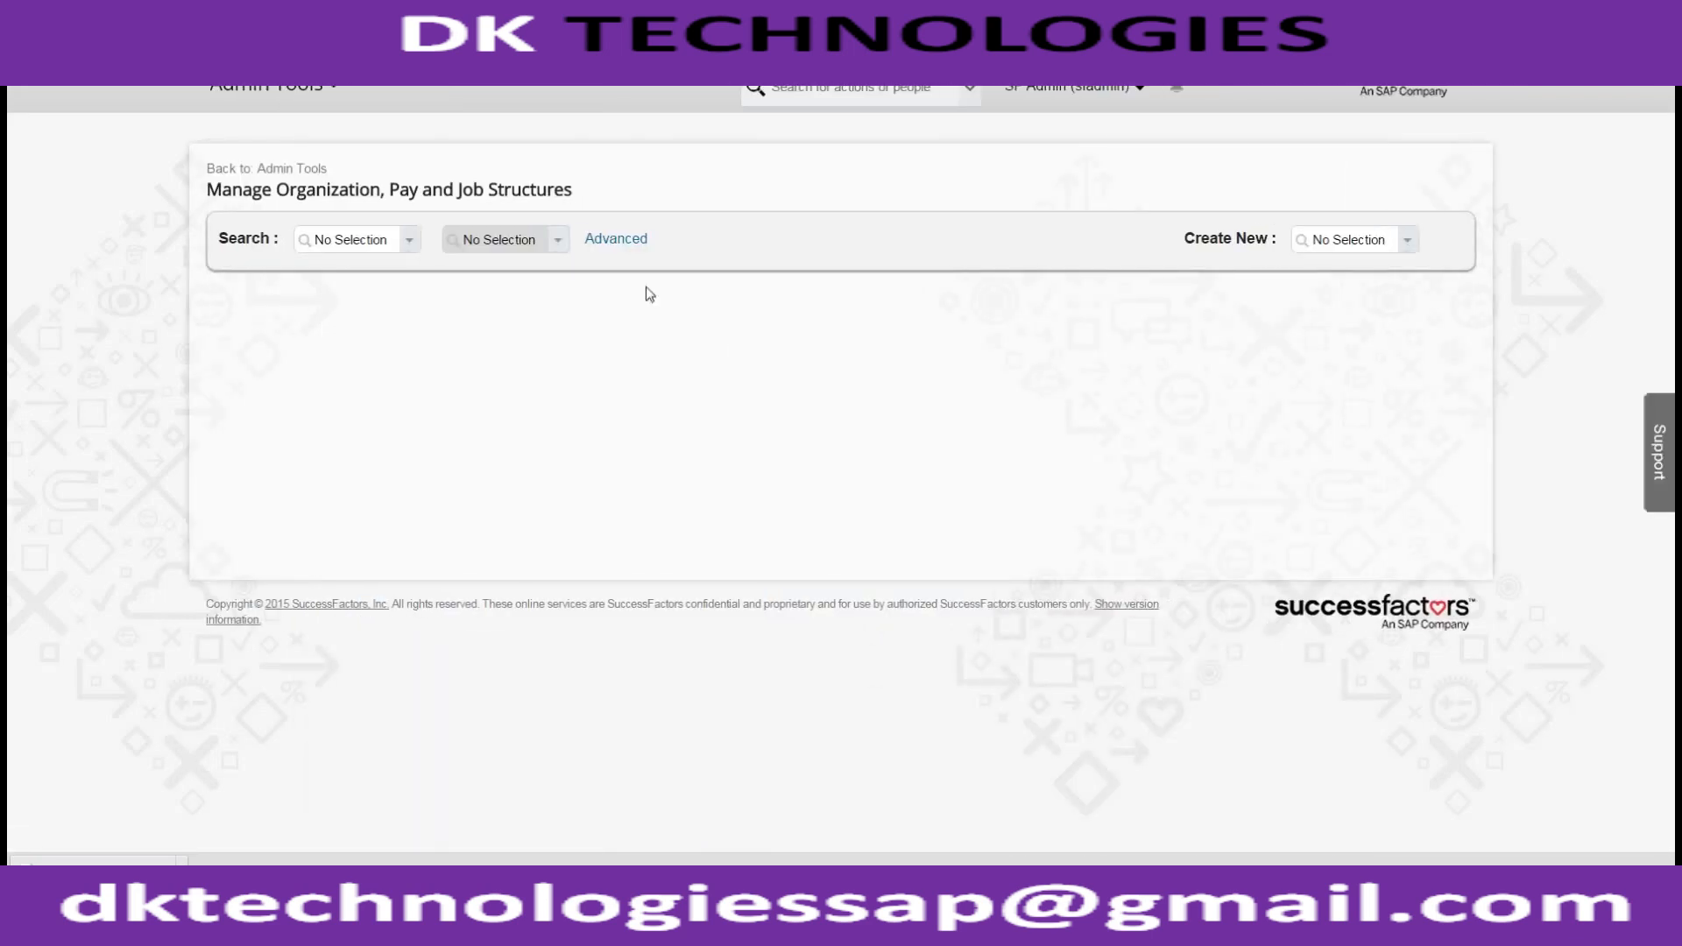
Search Wheel records for ACE_US and open ACE_USA_COMPANY (WHELLID1)
left_click(405, 243)
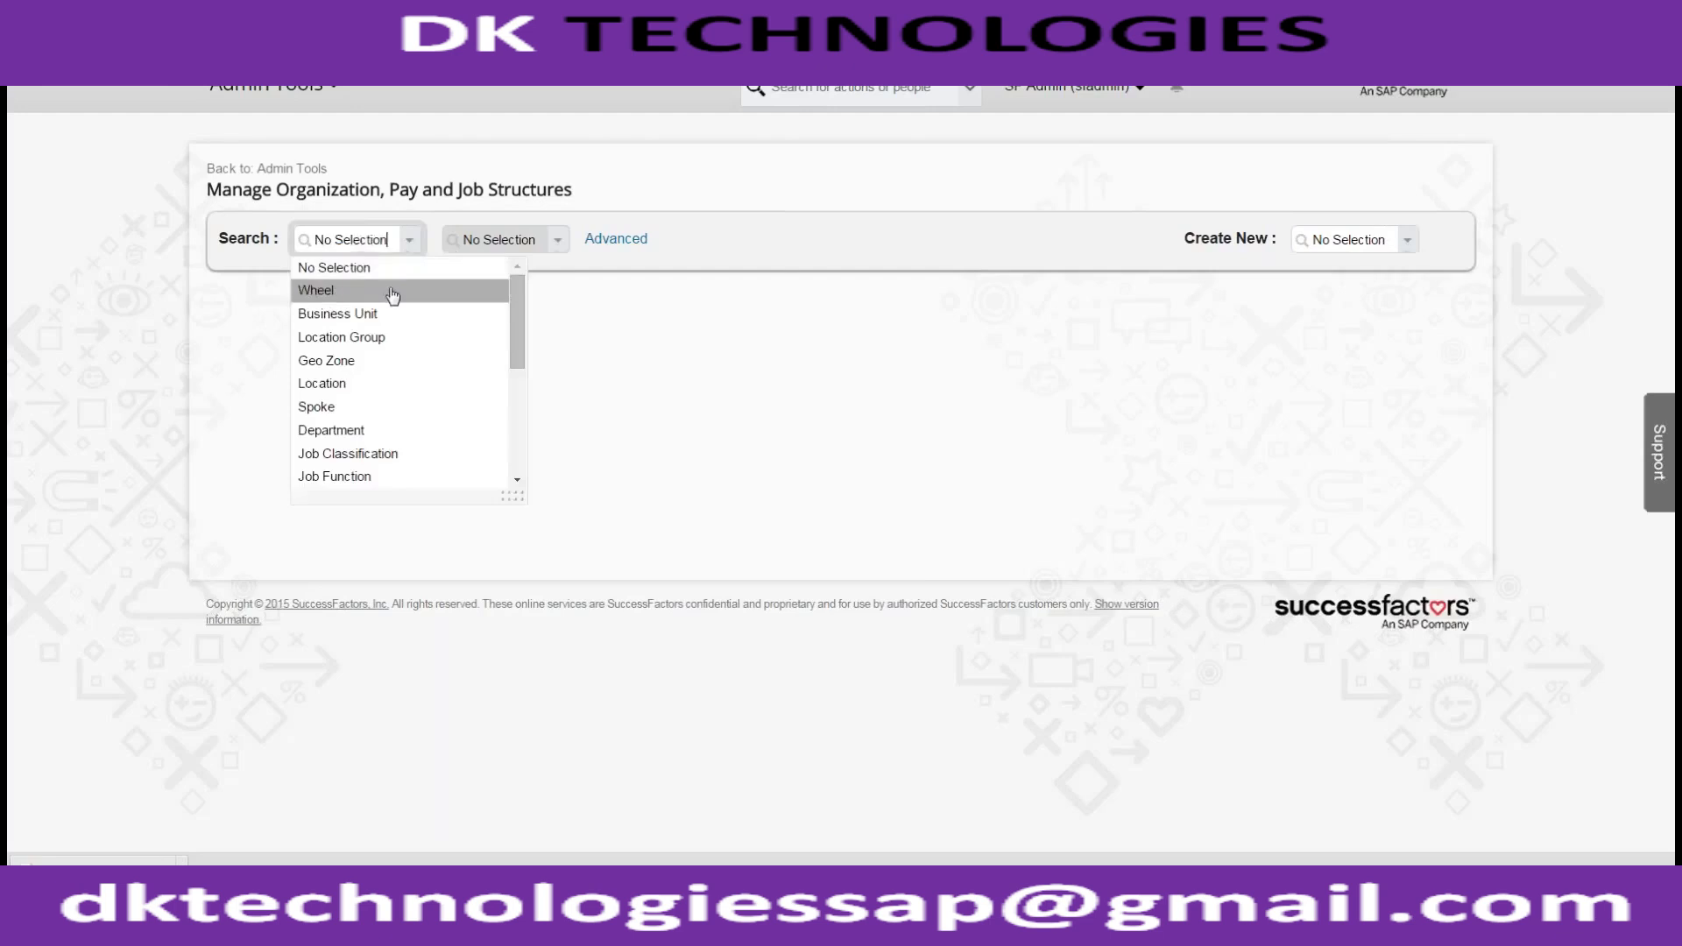
left_click(391, 294)
left_click(484, 241)
type("ACE")
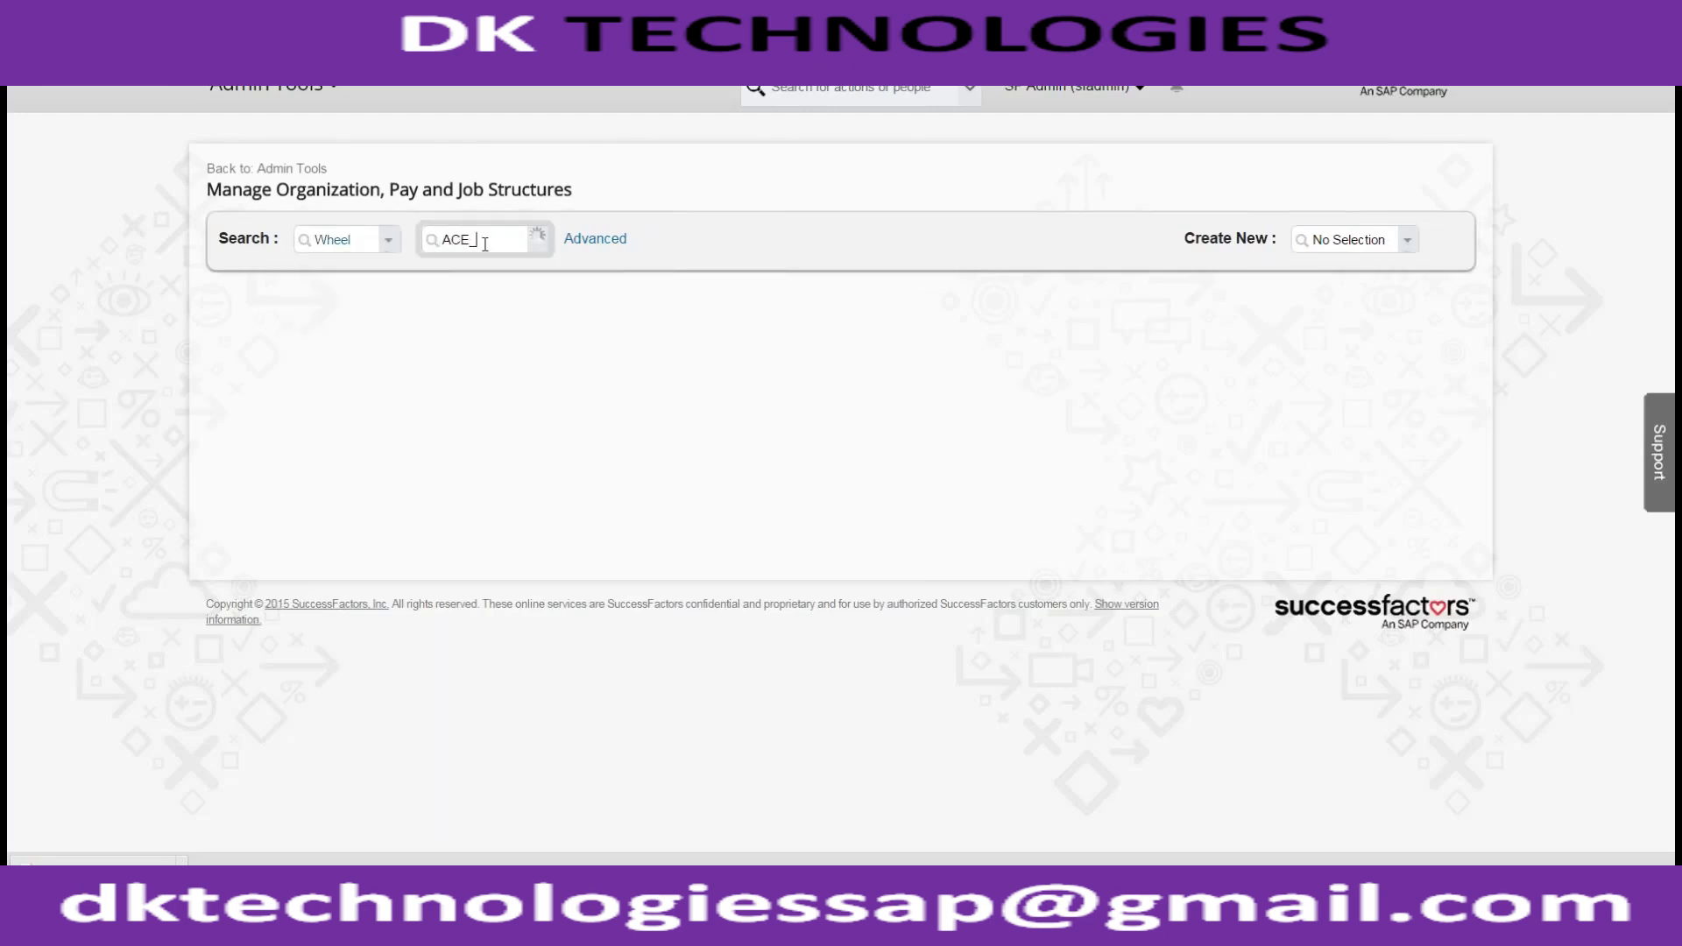
type("_USA")
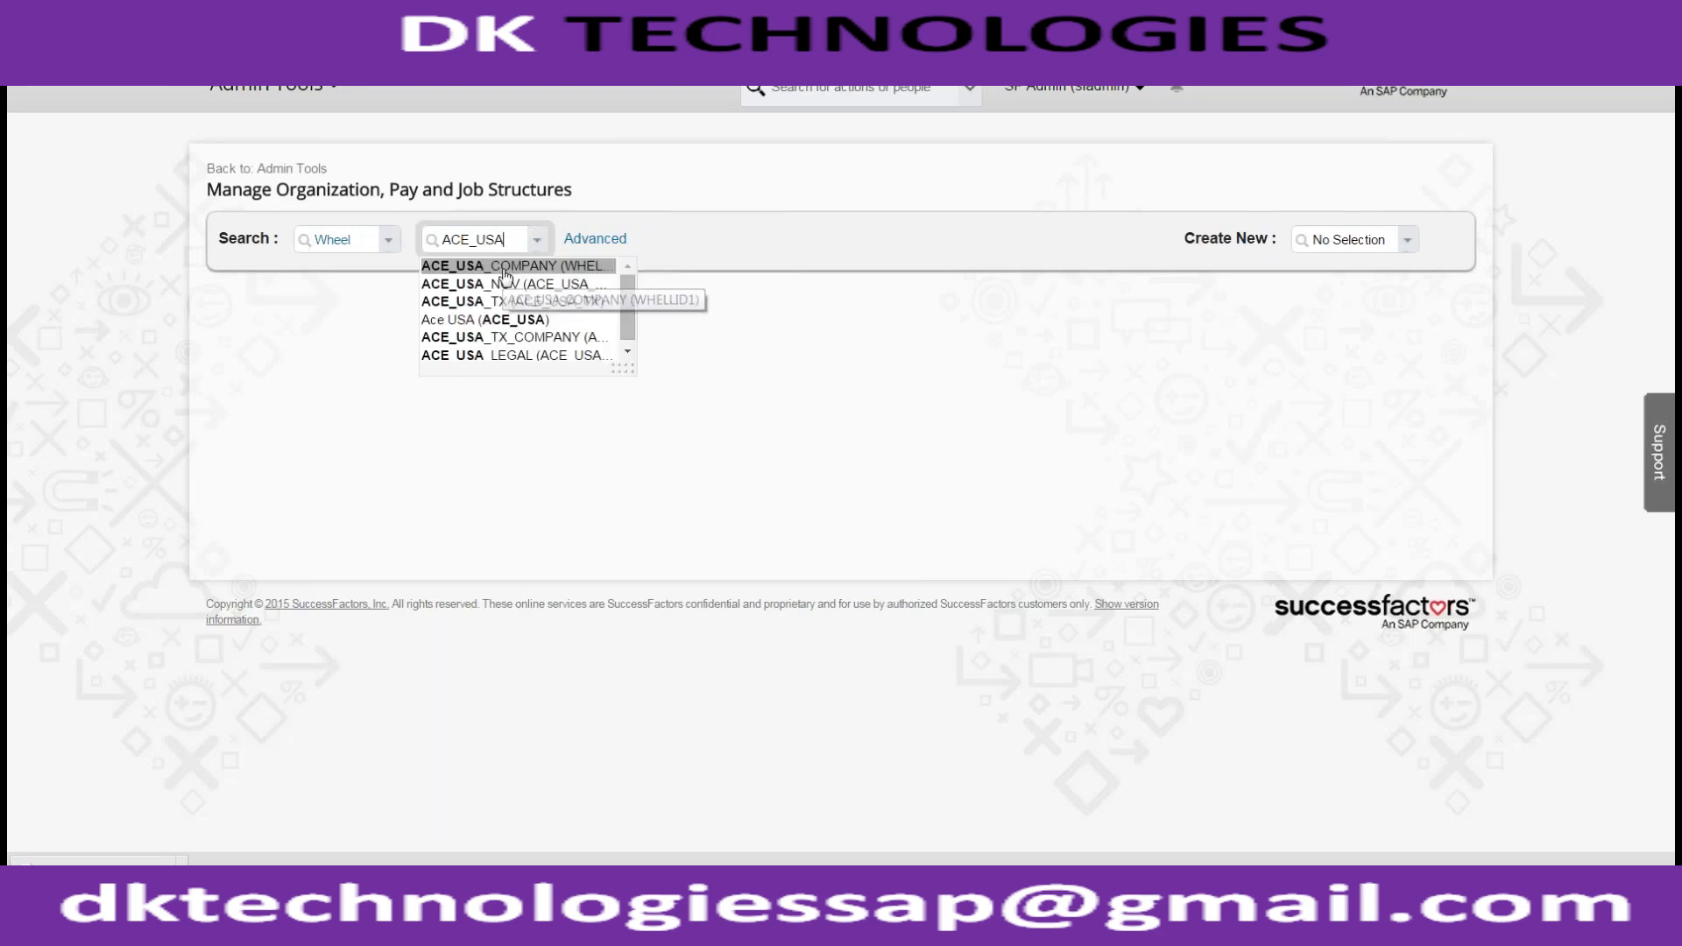
left_click(504, 299)
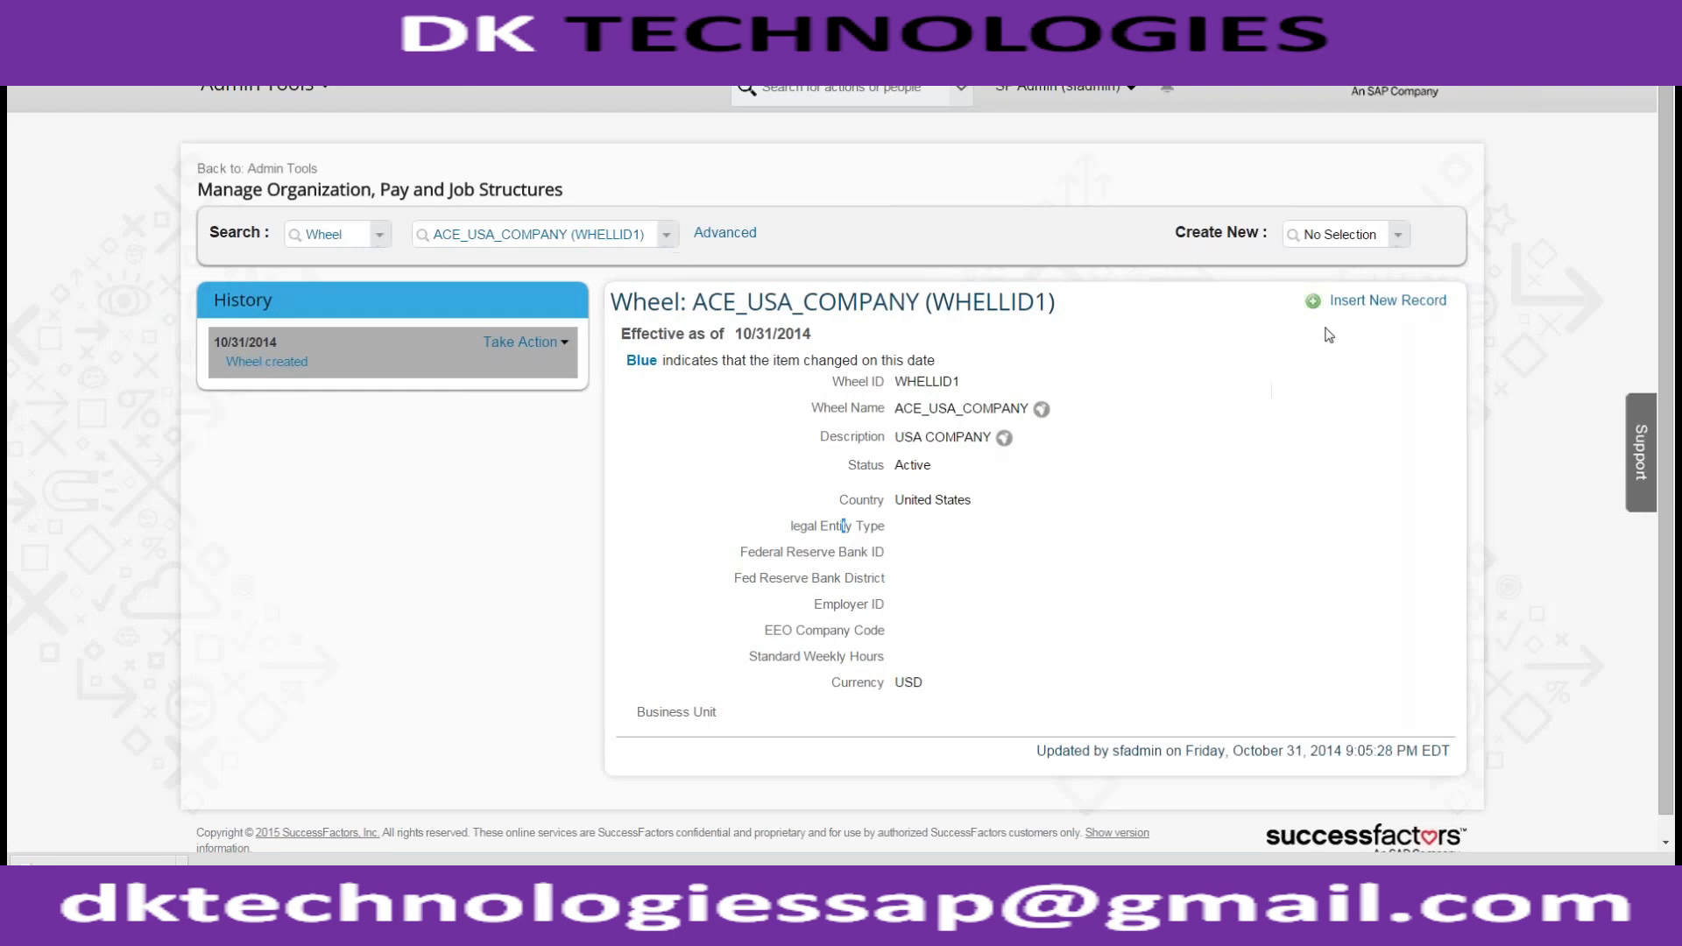
Correct the wheel record, committing Standard Weekly Hours of 40
left_click(565, 347)
left_click(552, 378)
scroll(701, 475, "down", 3)
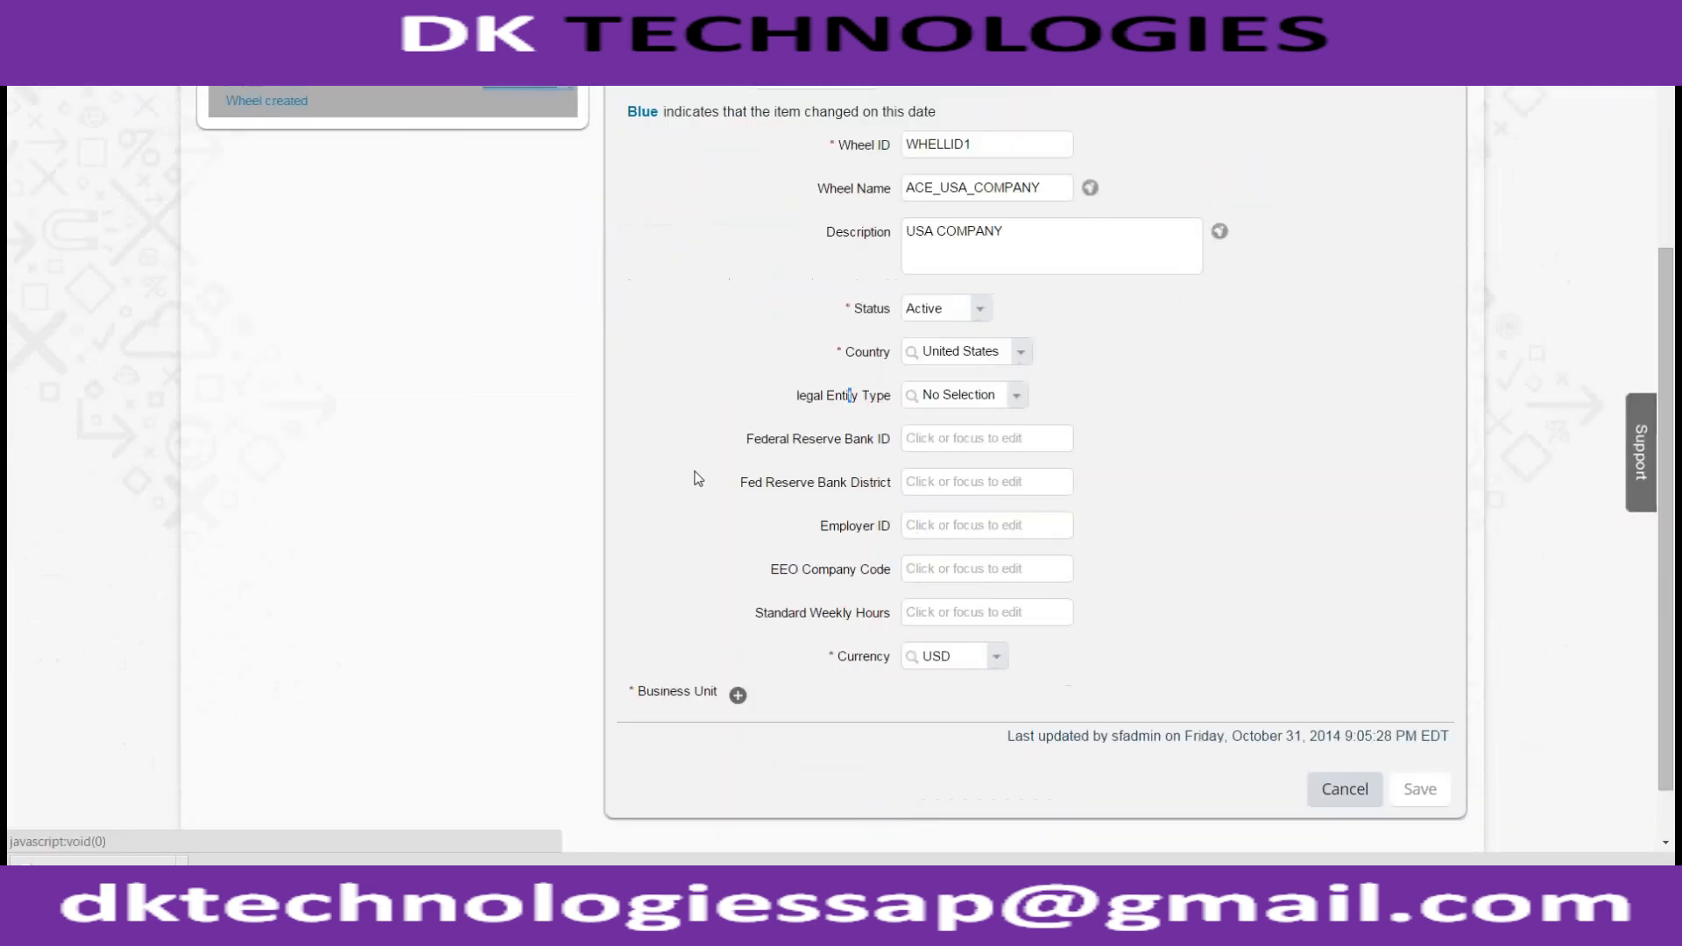
left_click(906, 612)
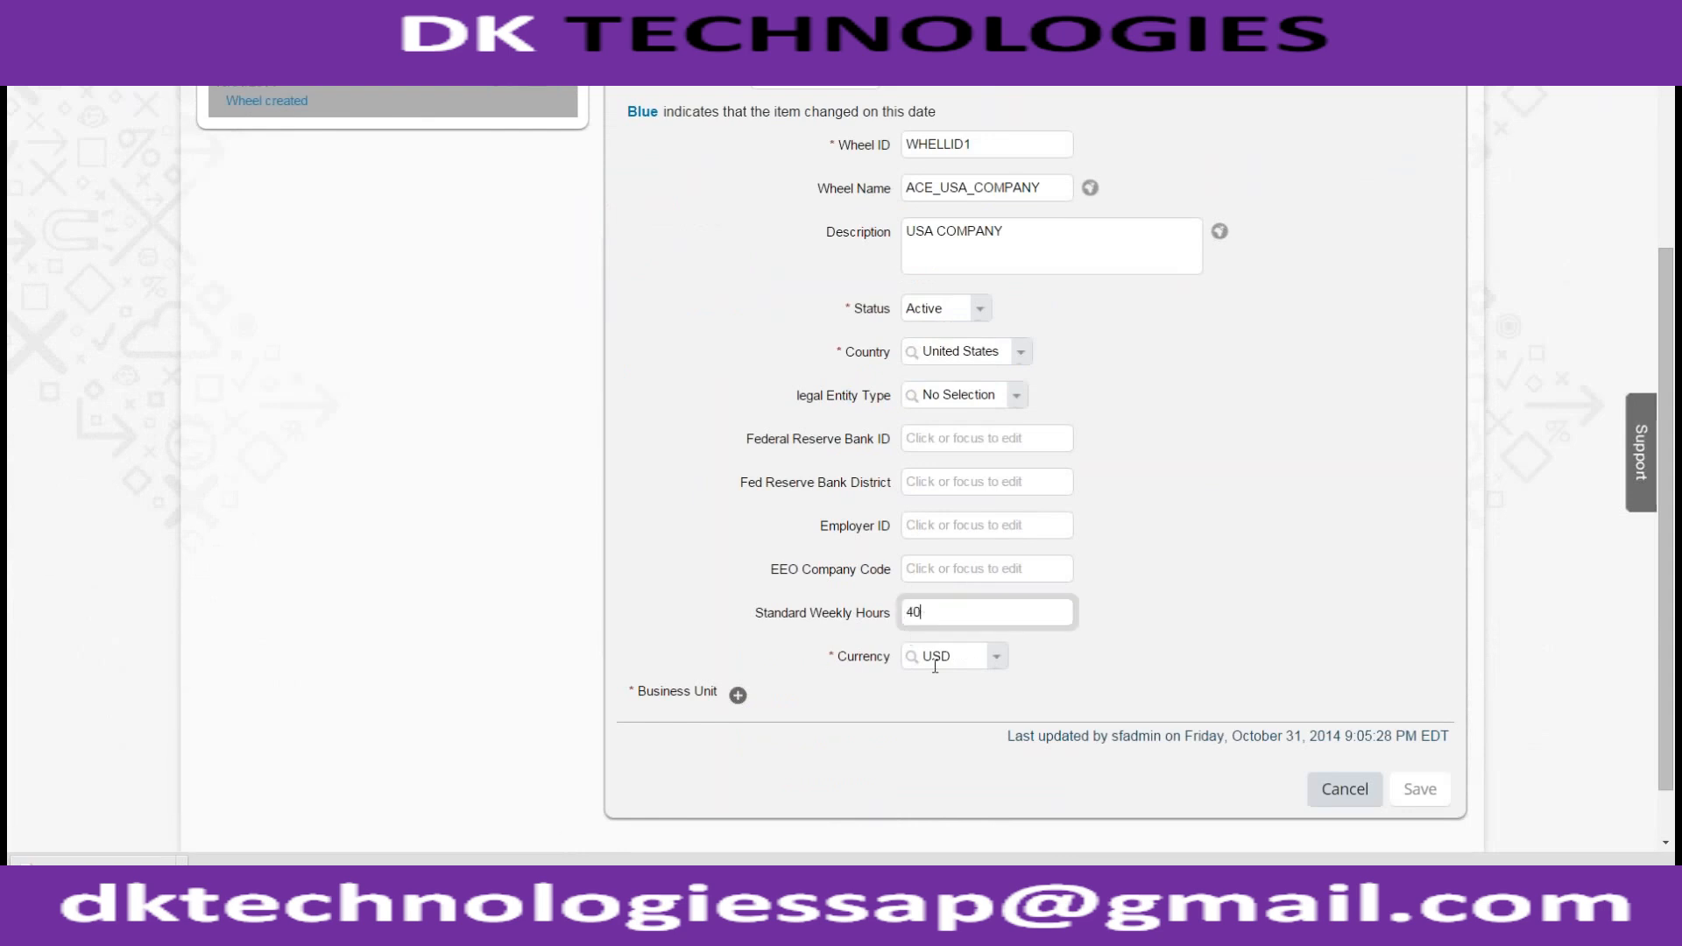
scroll(1299, 774, "up", 1)
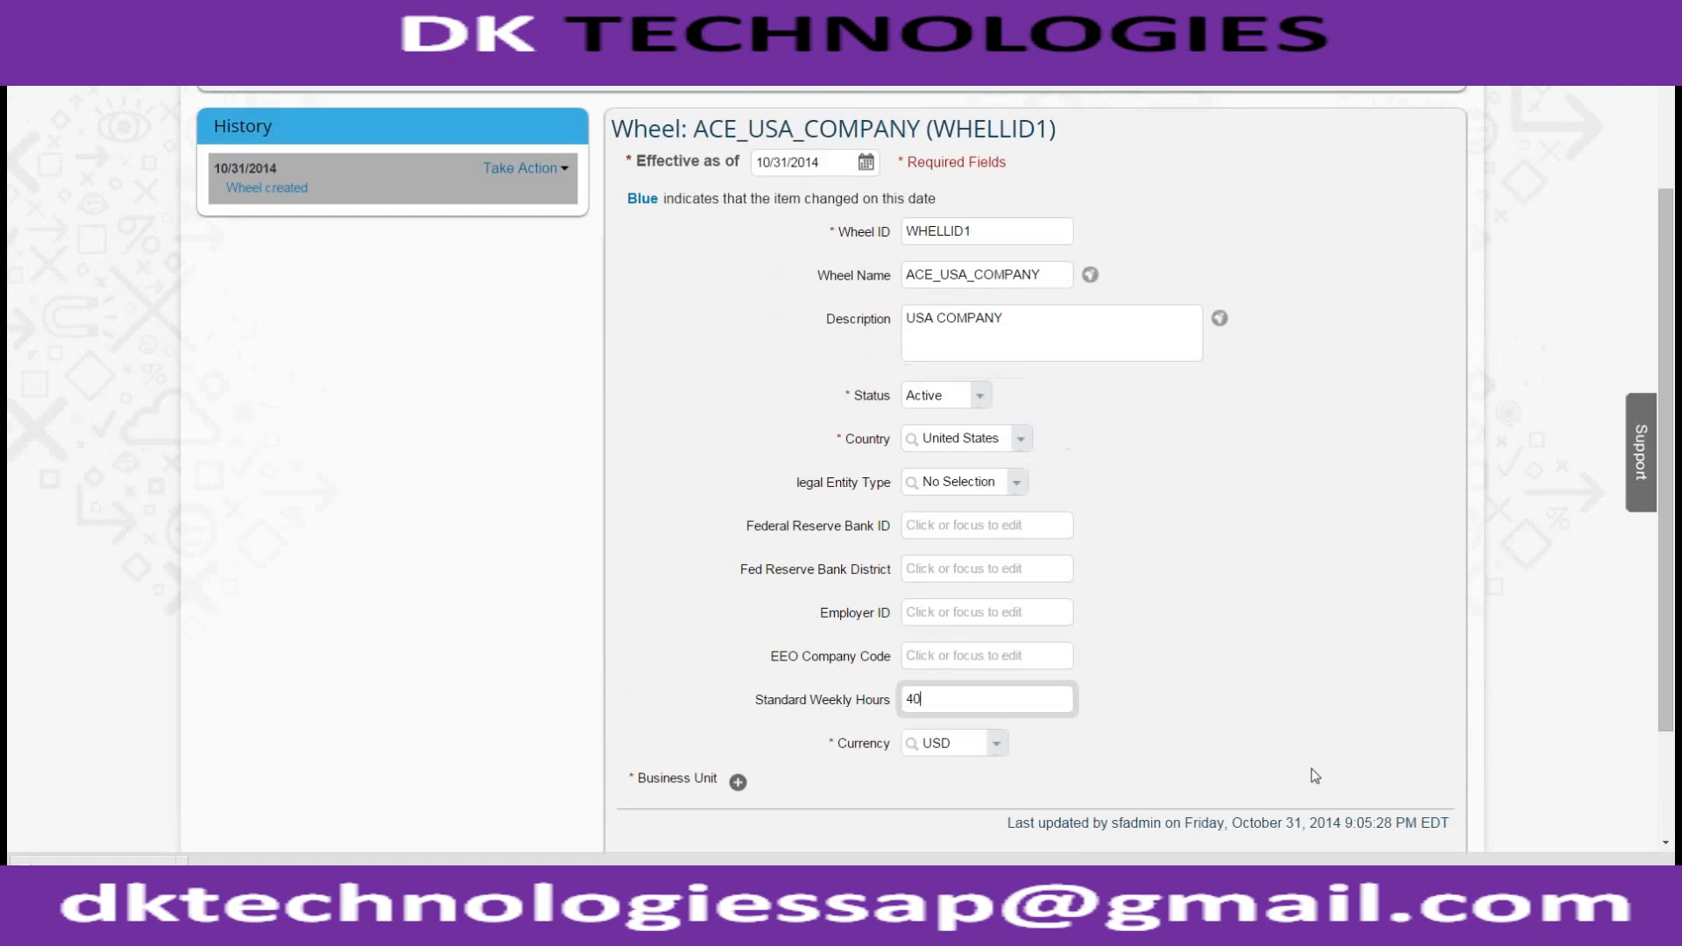
scroll(1316, 776, "down", 2)
left_click(1333, 600)
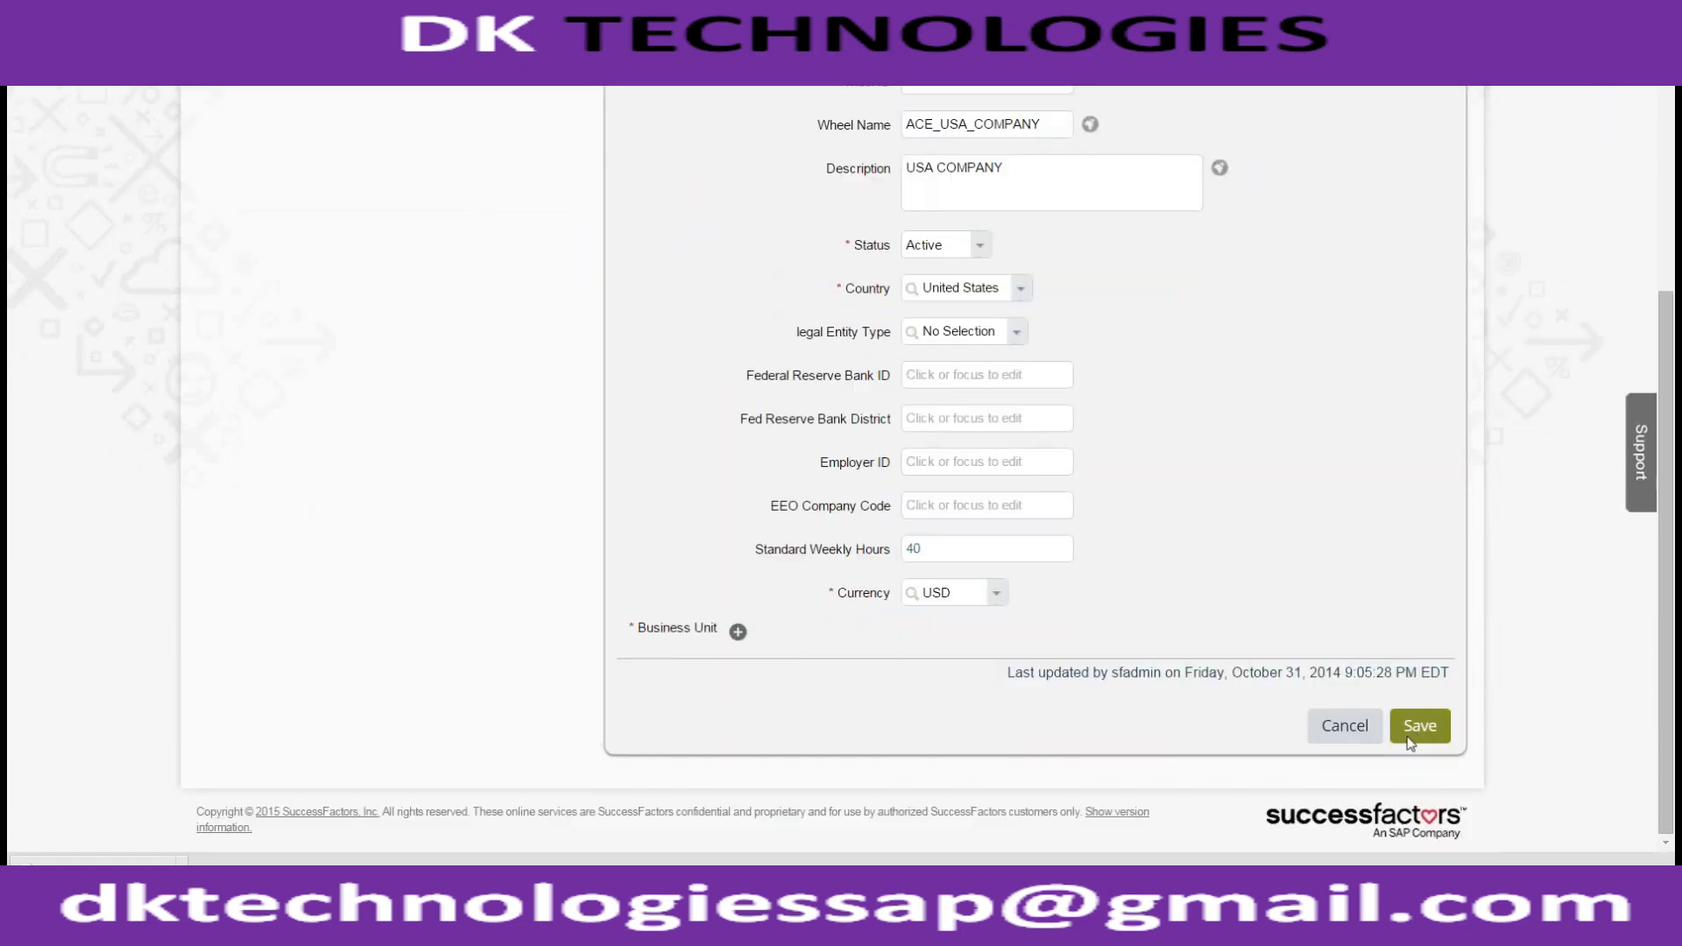
Add business unit ACE US MANUFACTURING (ACE_BU_MANUFAT) to the record and save it
left_click(1408, 736)
left_click(1001, 517)
left_click(738, 632)
left_click(793, 661)
type("ACE_USA")
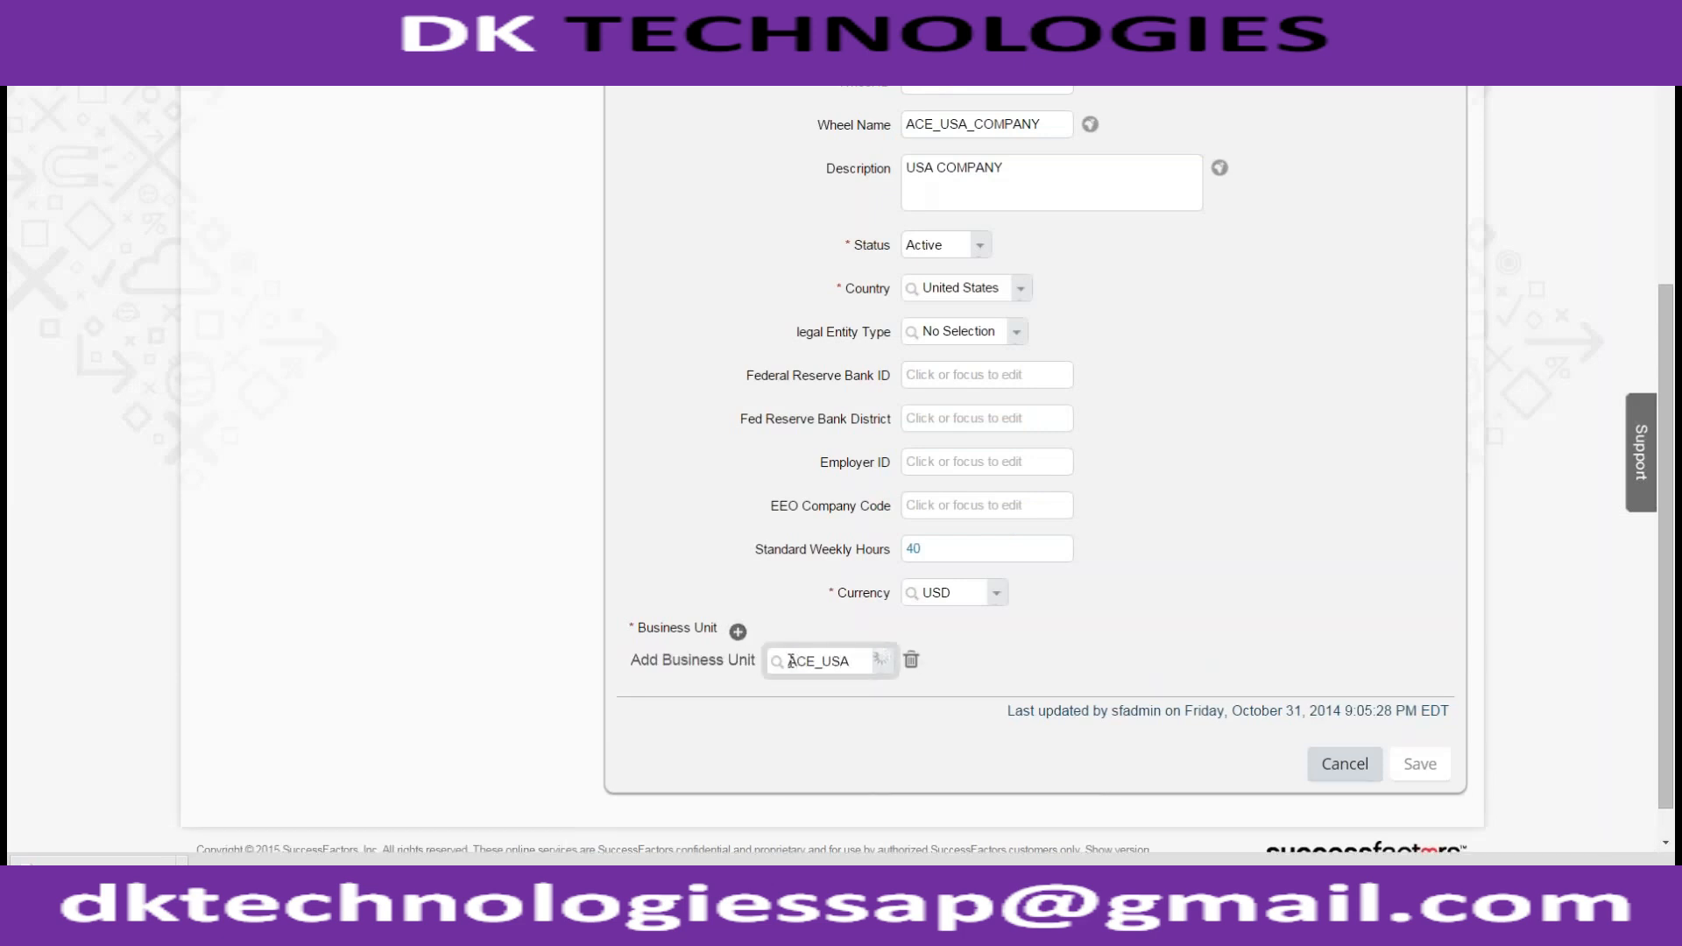
type("_")
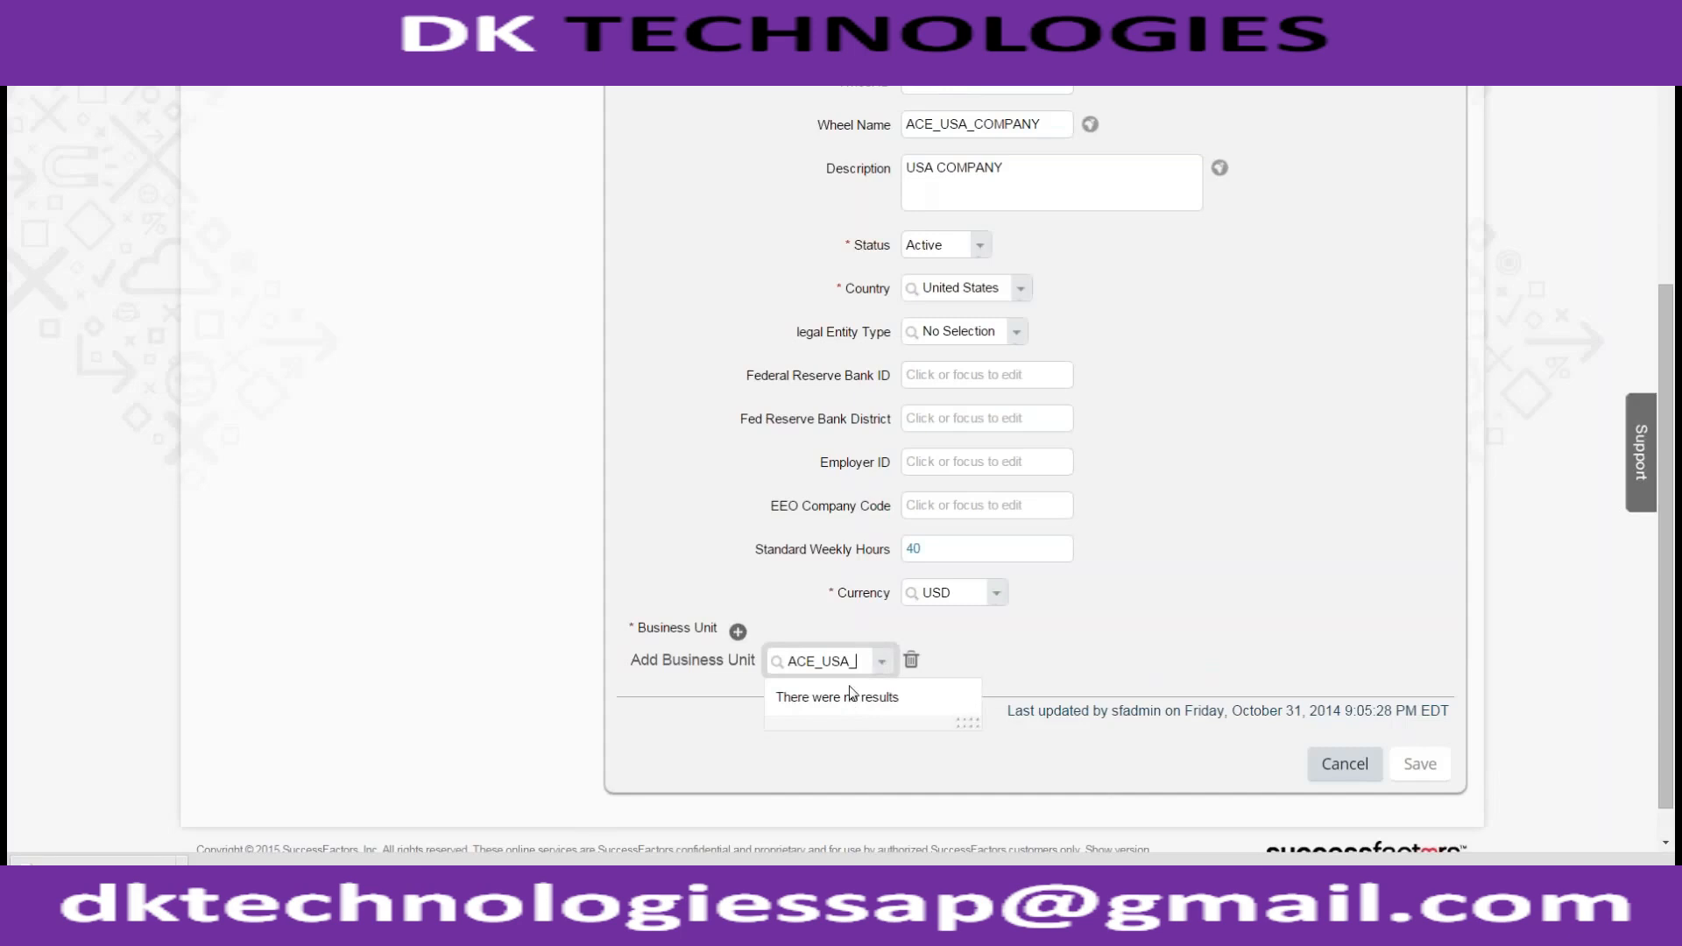
key("BackSpace")
key("BackSpace")
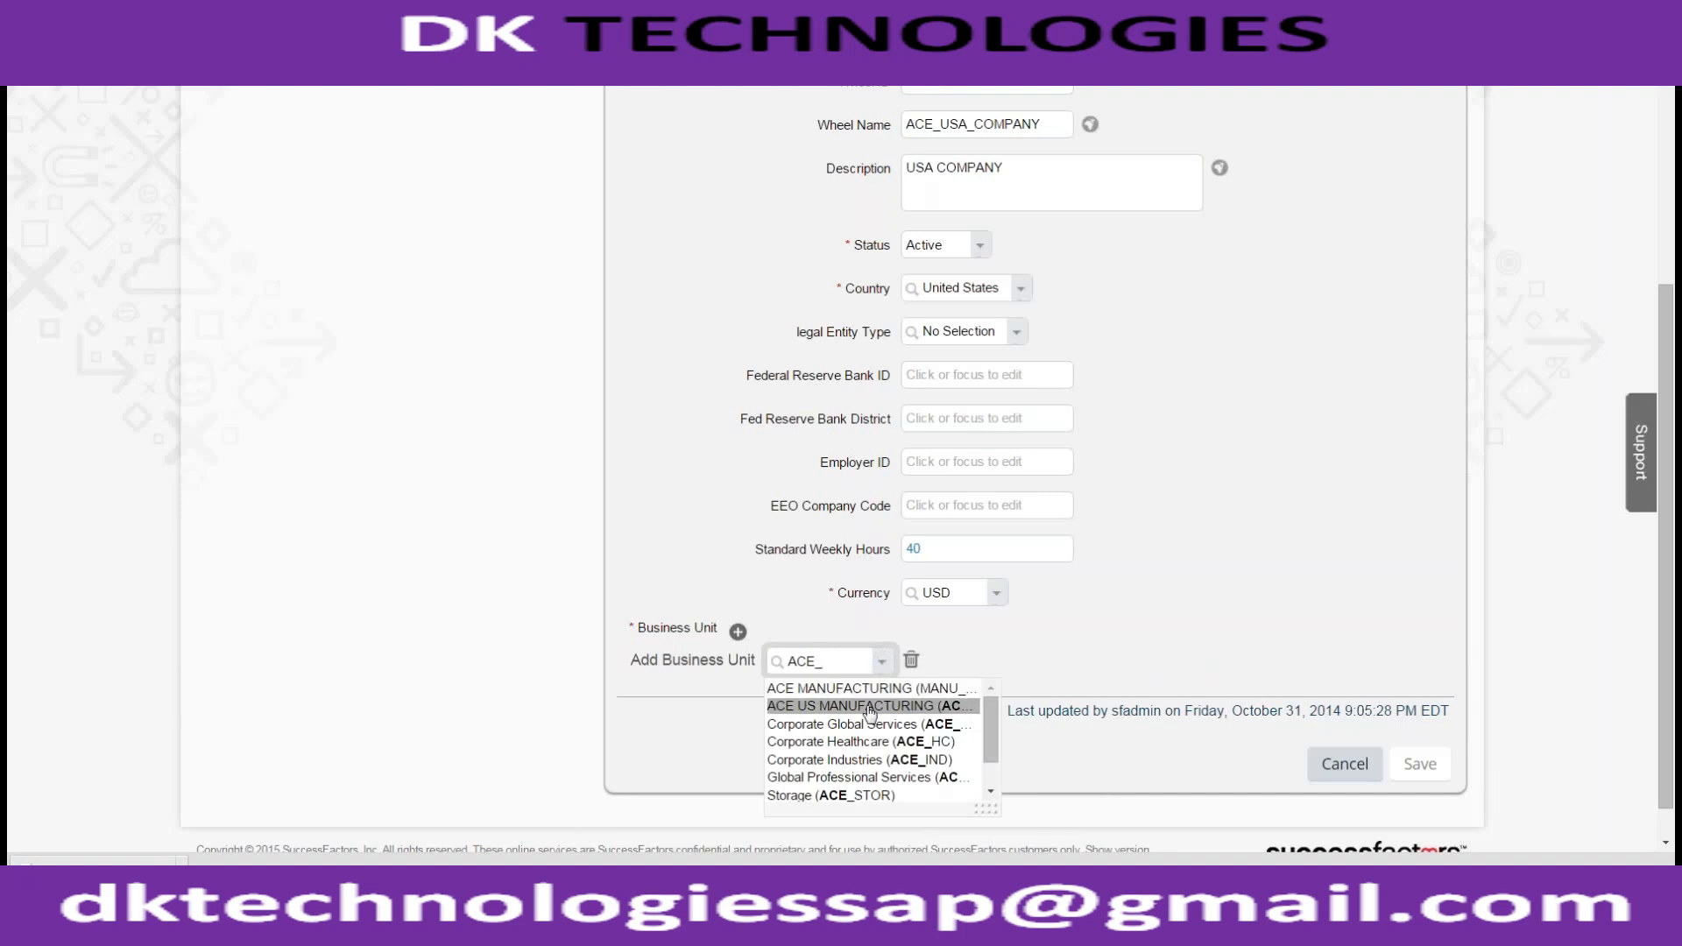
left_click(870, 710)
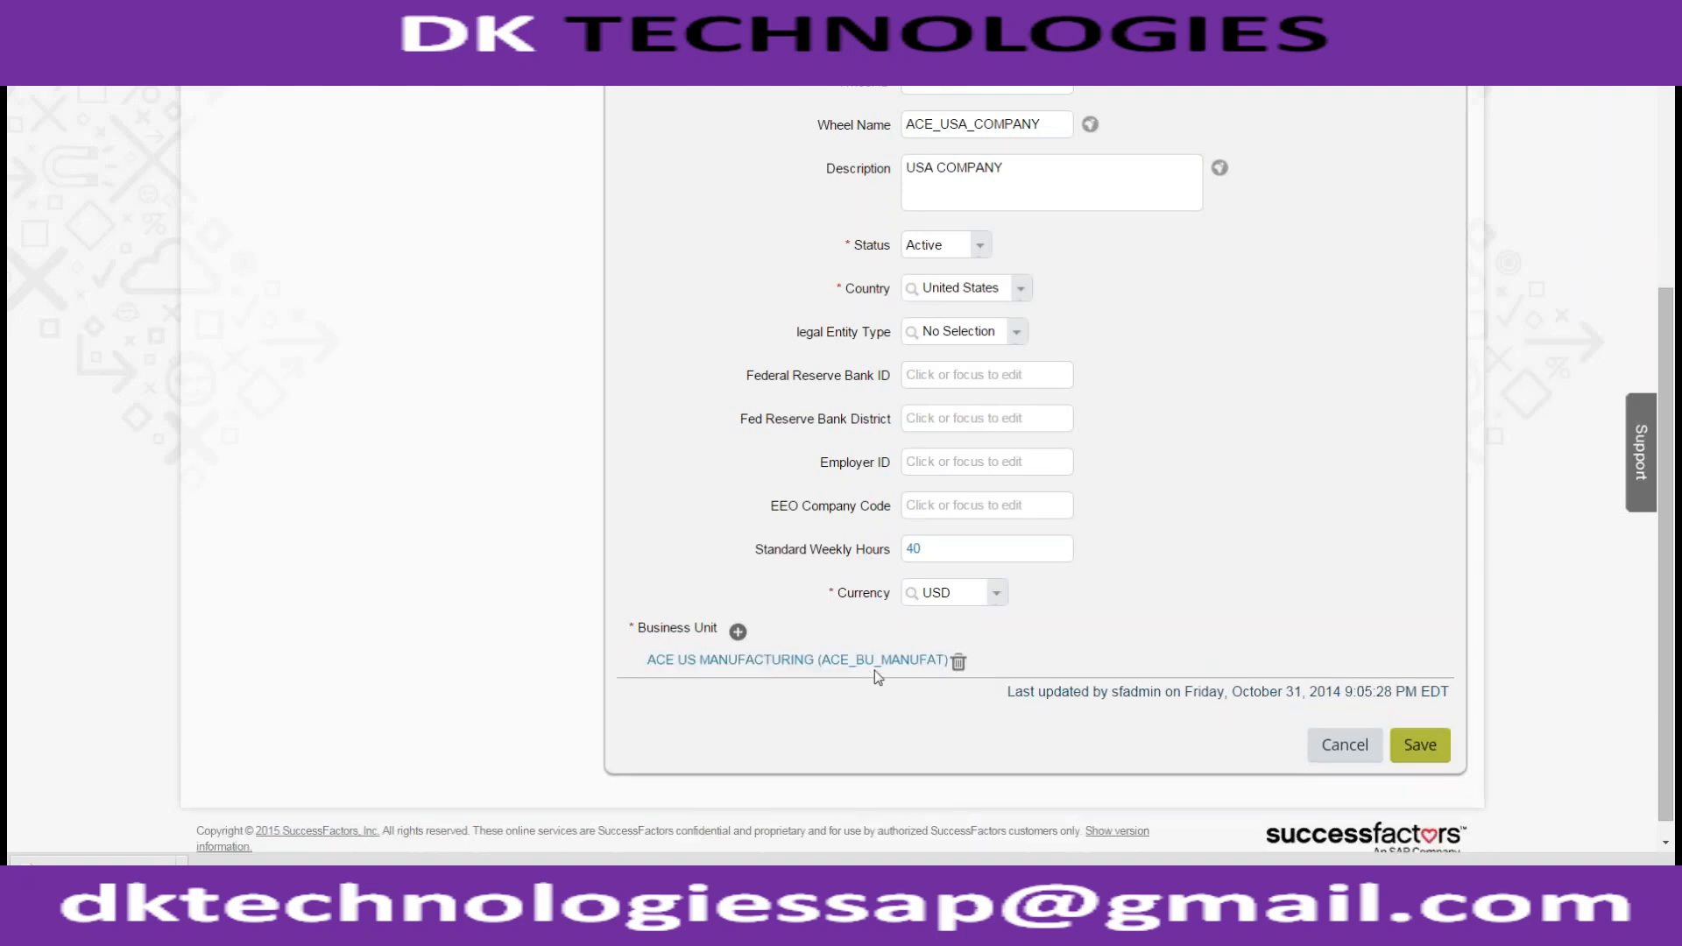
left_click(1402, 746)
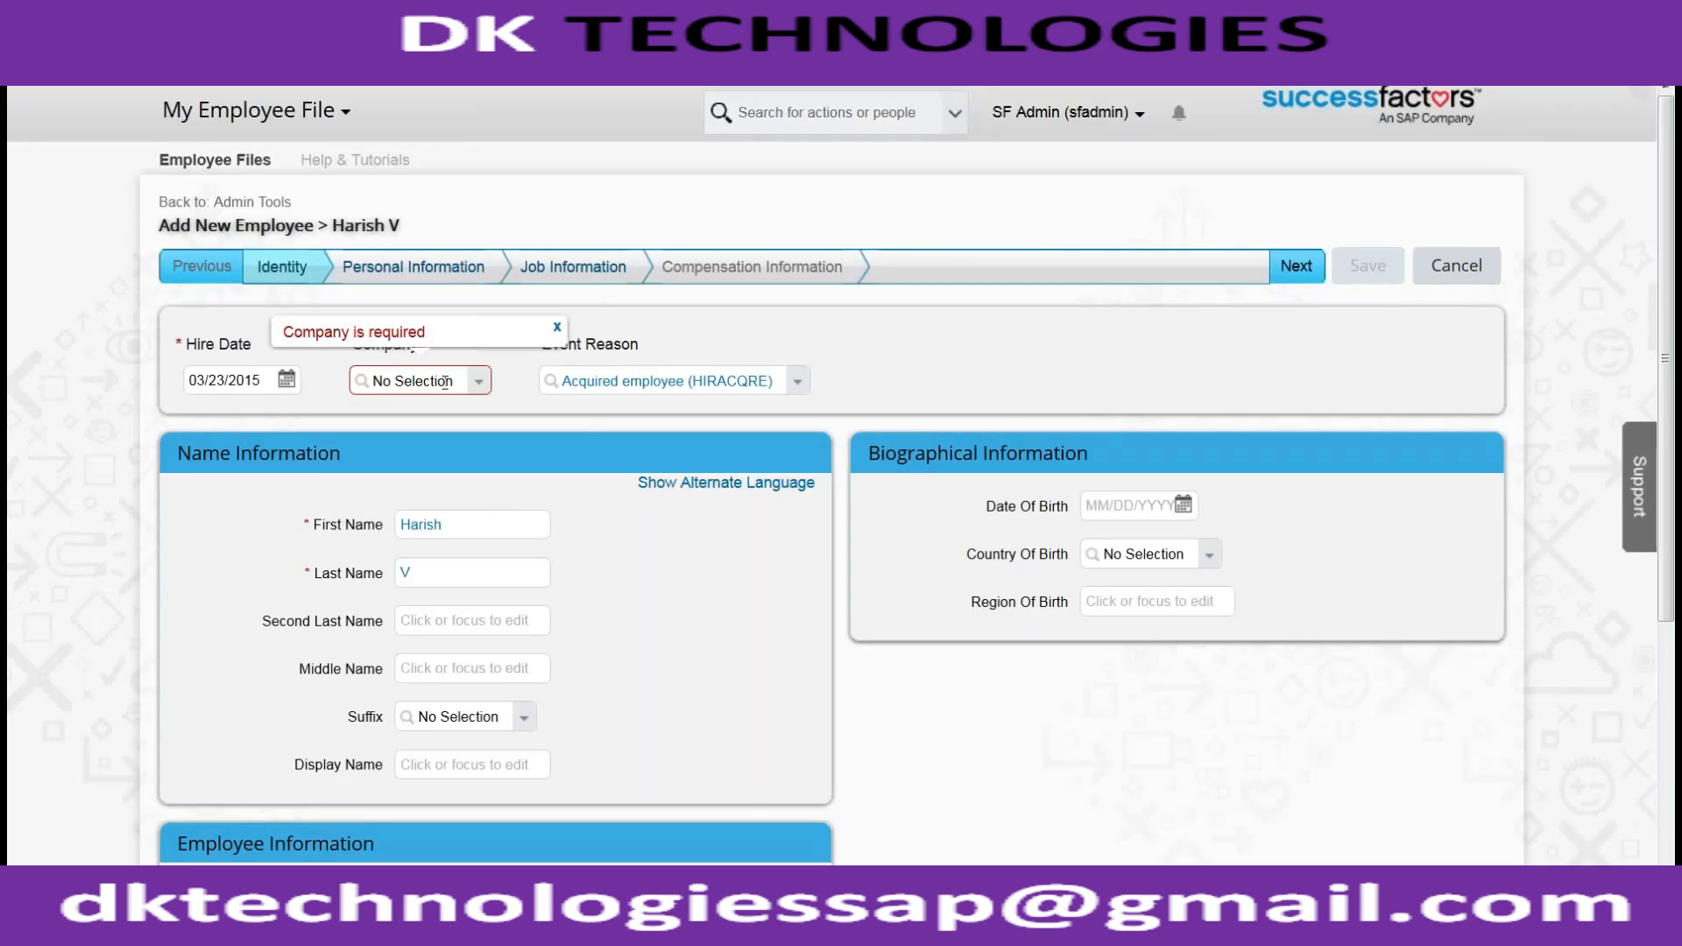
Abandon the failed ACE company search and leave the form for Admin Tools
left_click(445, 382)
type("ACE_")
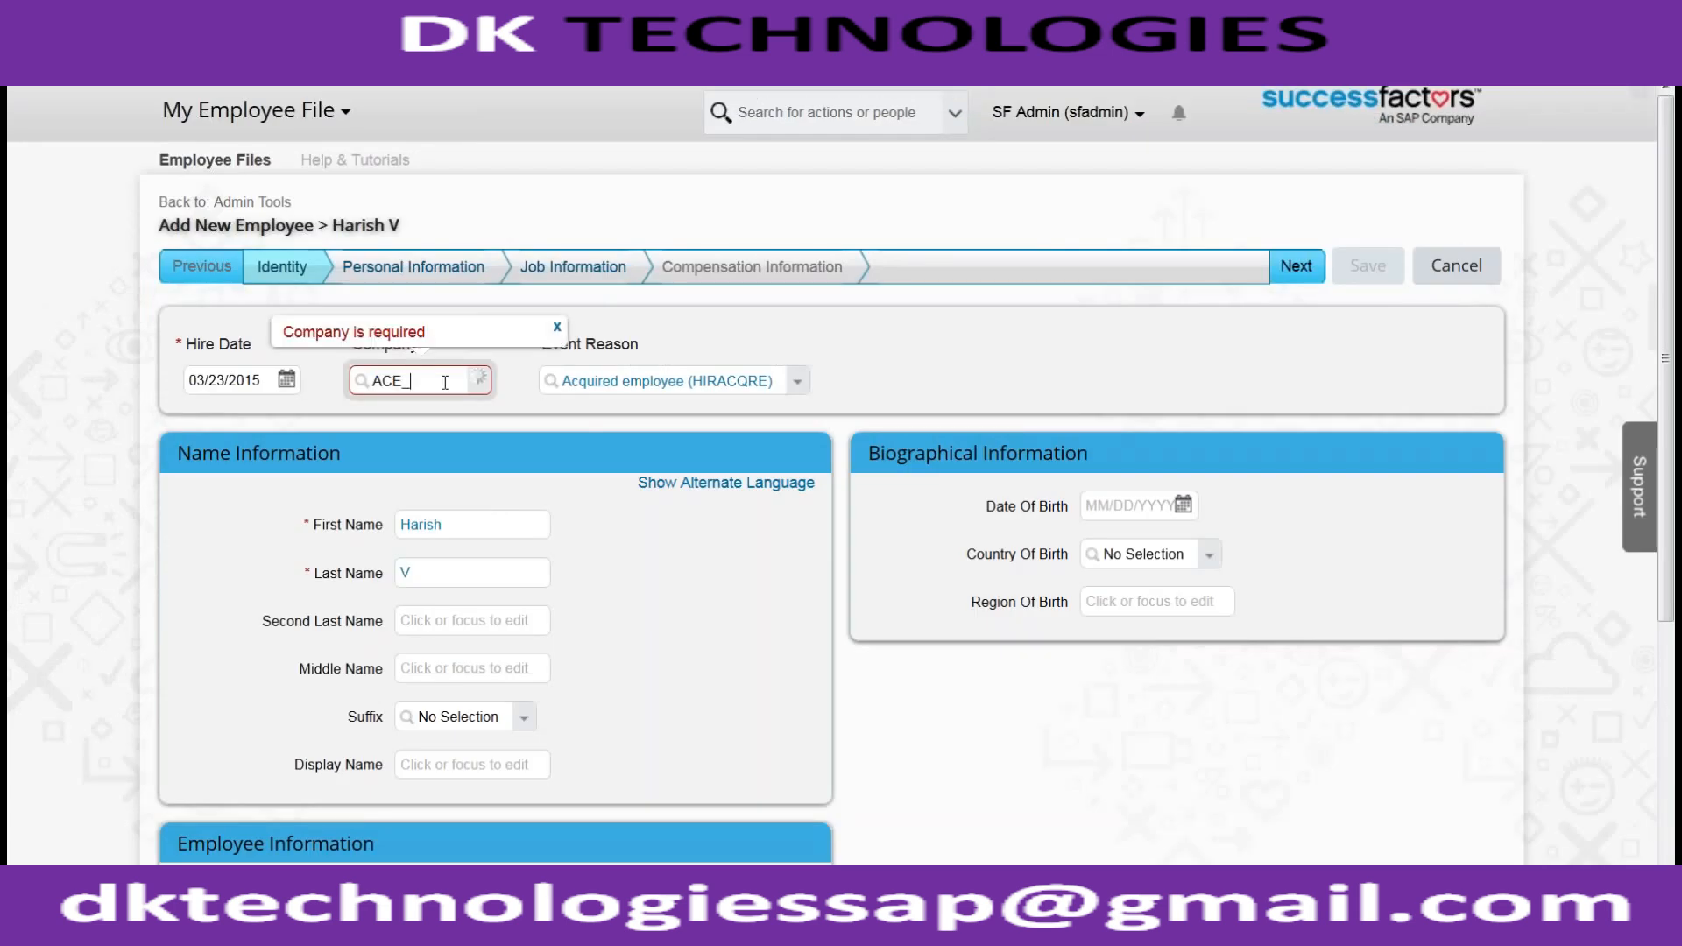
left_click(292, 256)
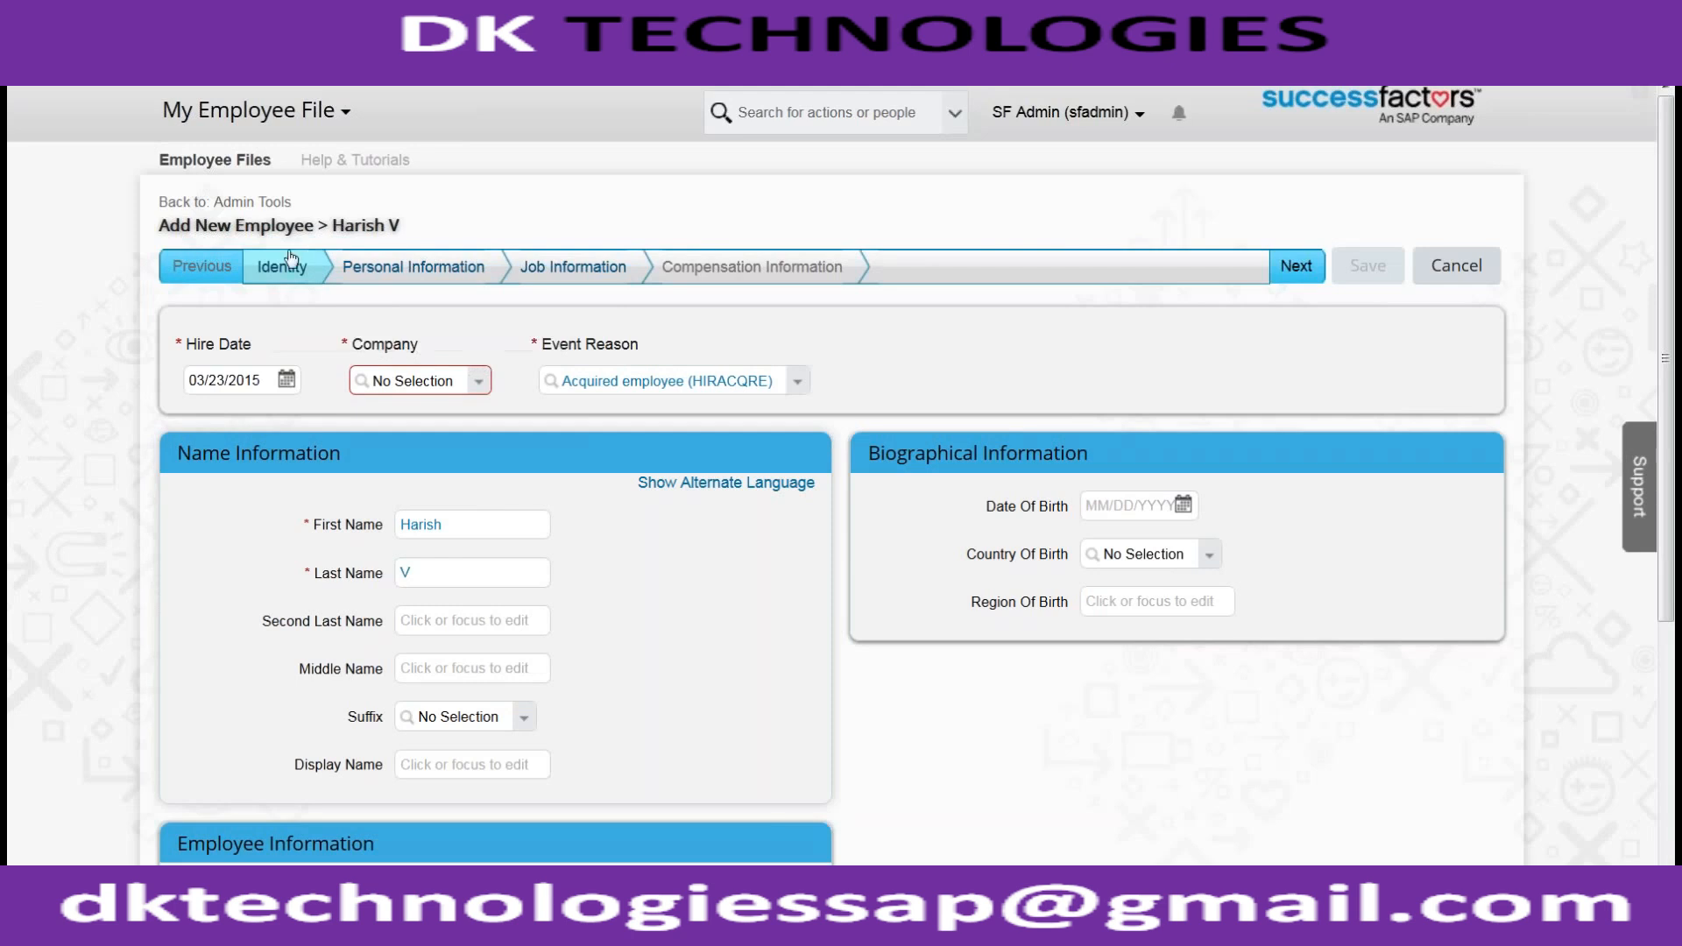
left_click(272, 204)
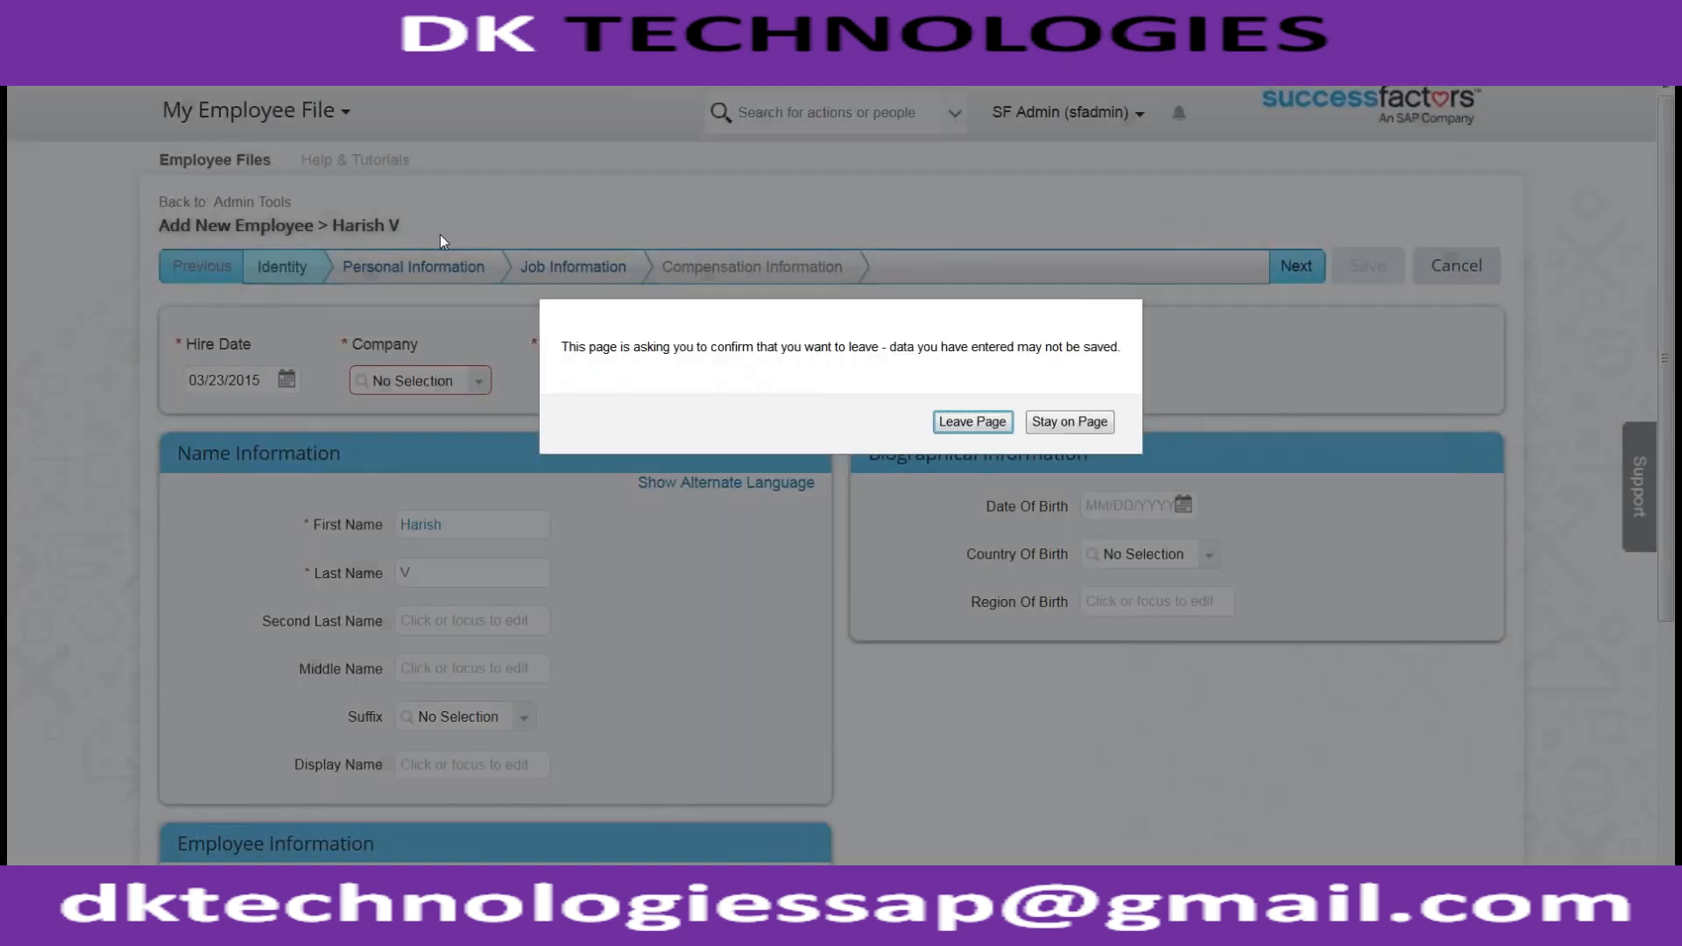
left_click(955, 420)
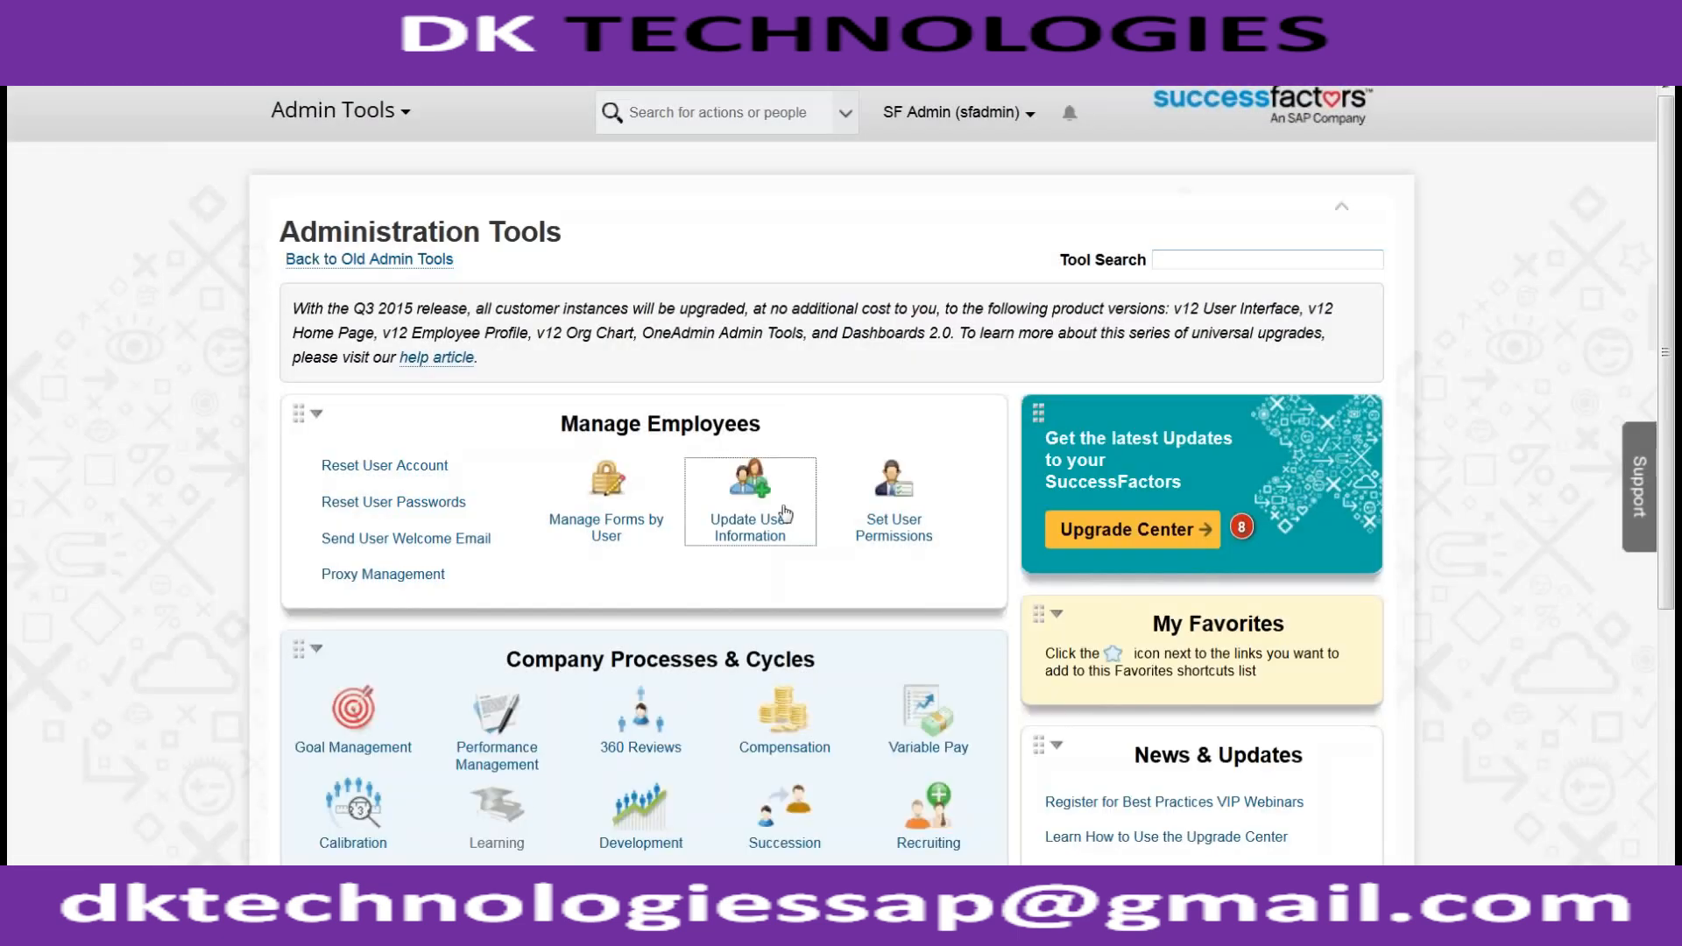
Start a new Add New Employee form and enter the employee's first and last name
left_click(785, 513)
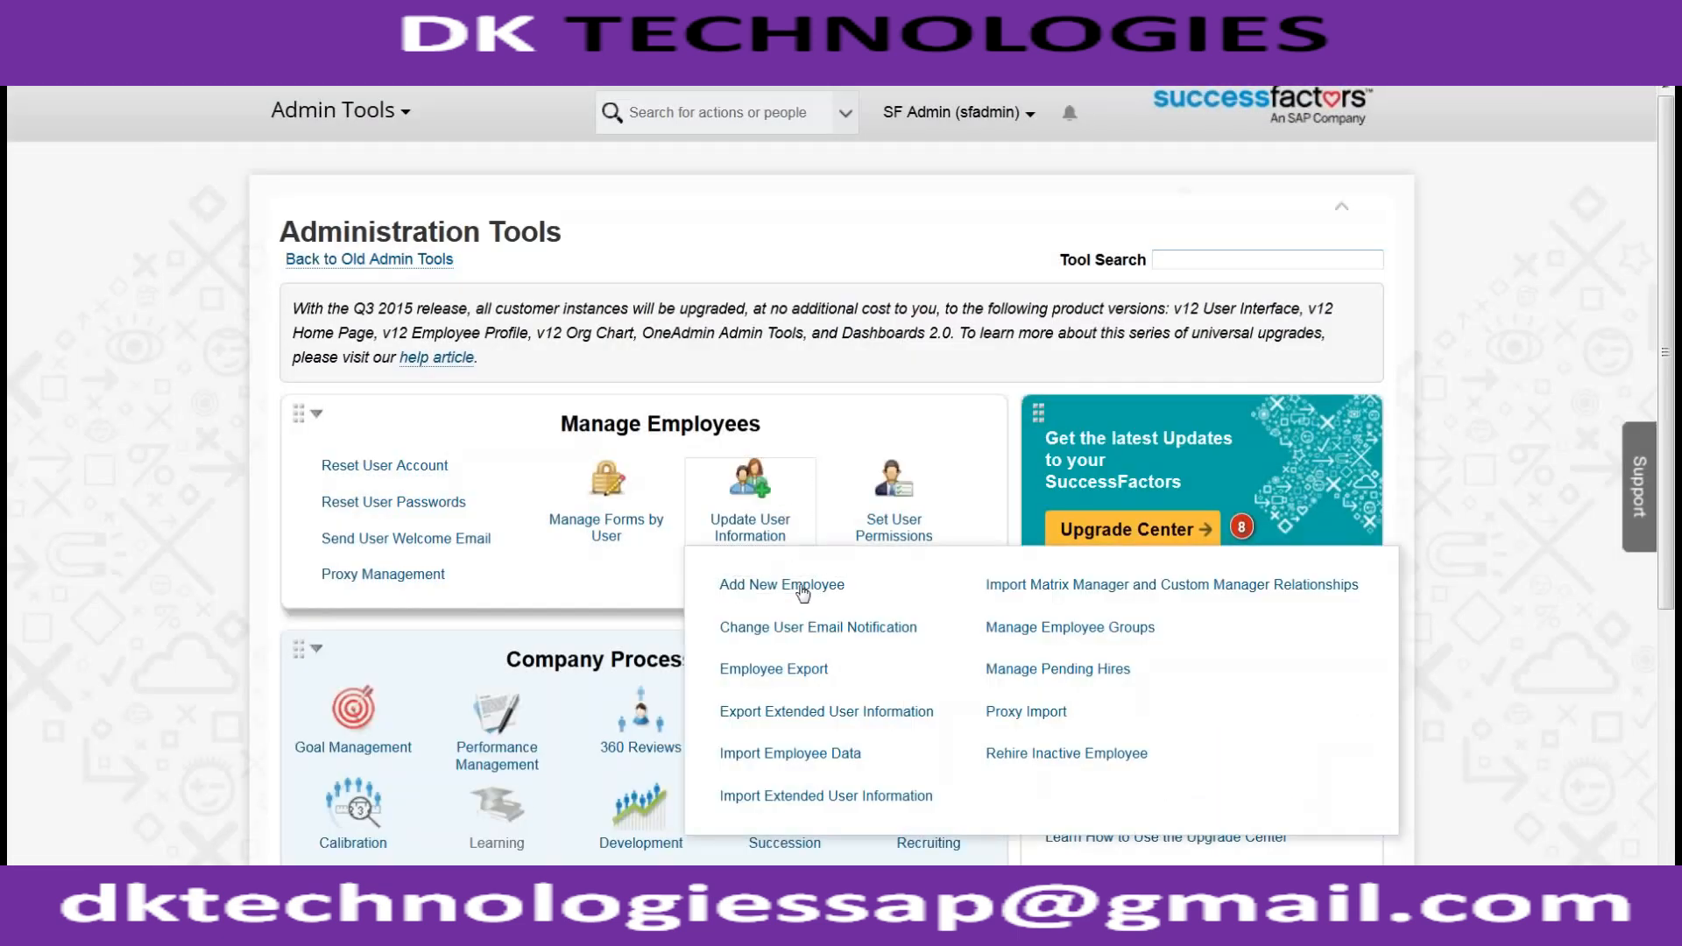
left_click(803, 593)
left_click(512, 357)
type("Harish")
key("Tab")
type("V")
key("Tab")
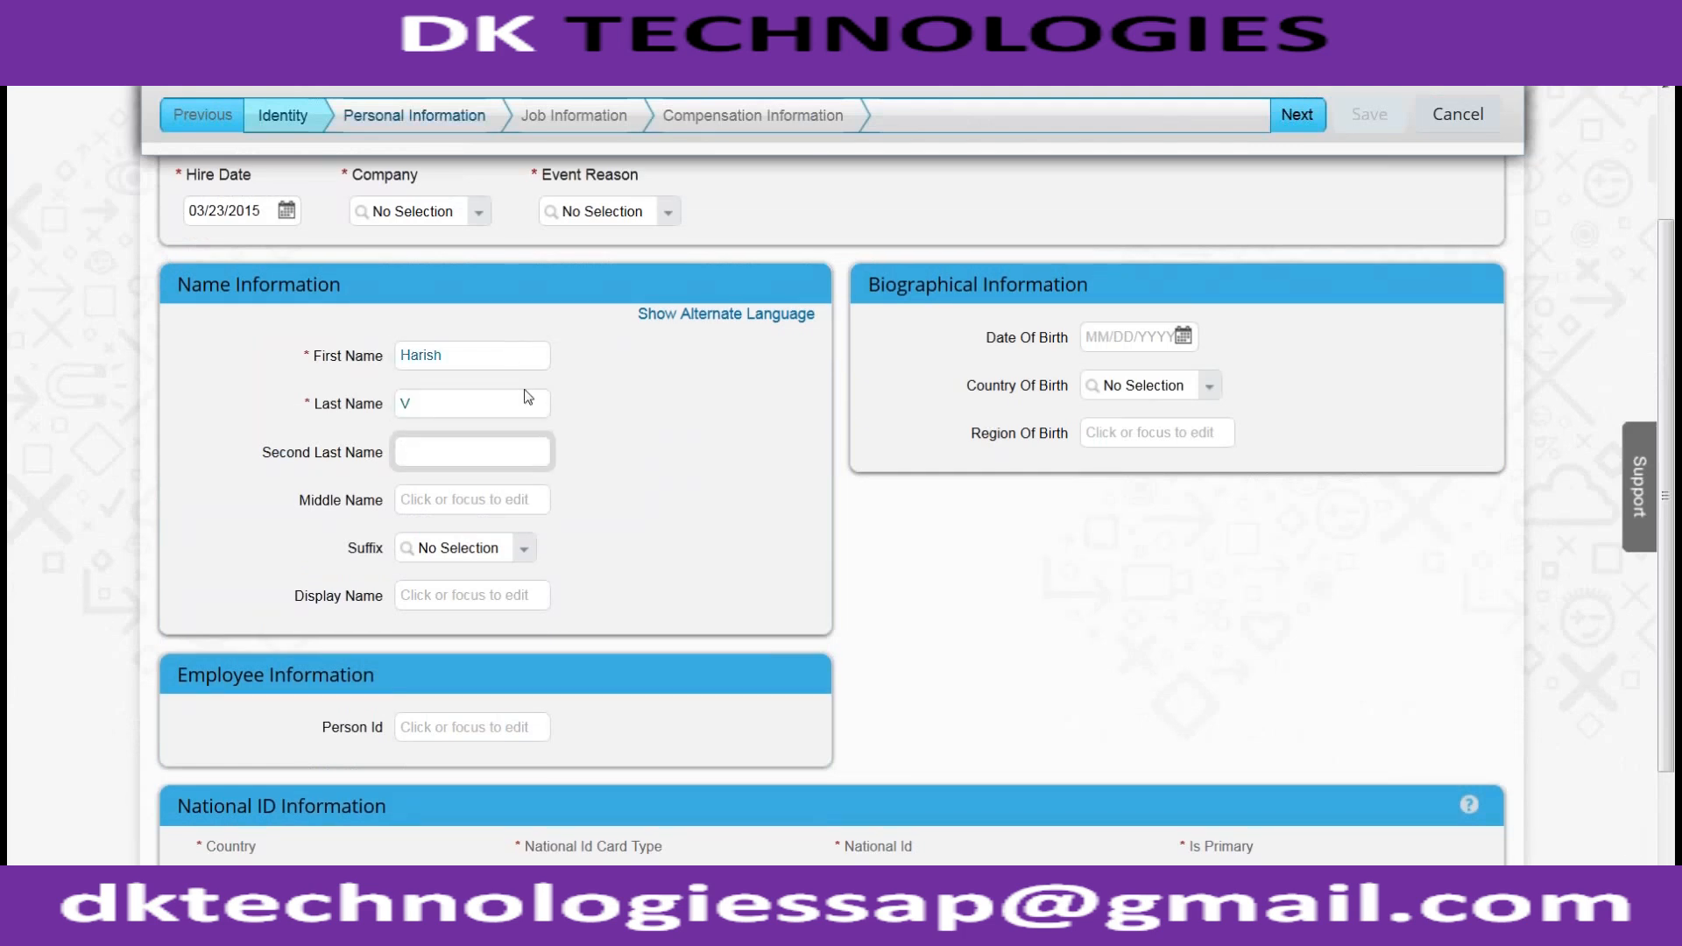
Add a United States Social Security Number as the employee's national ID
scroll(424, 554, "down", 2)
left_click(289, 753)
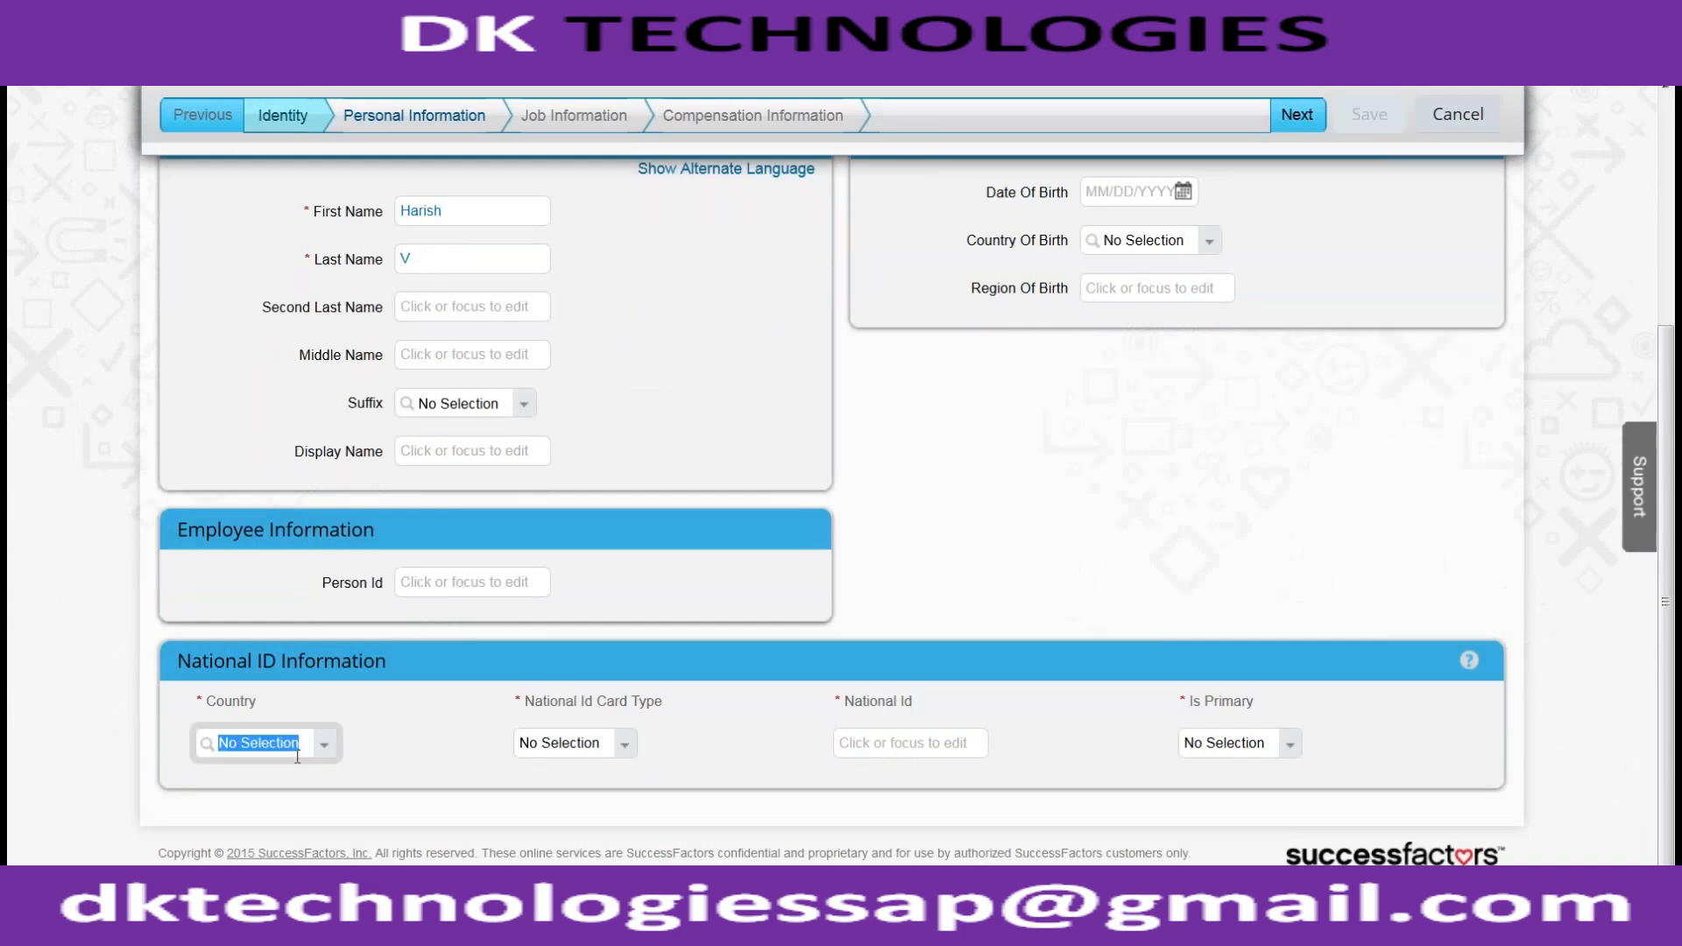
type("United states")
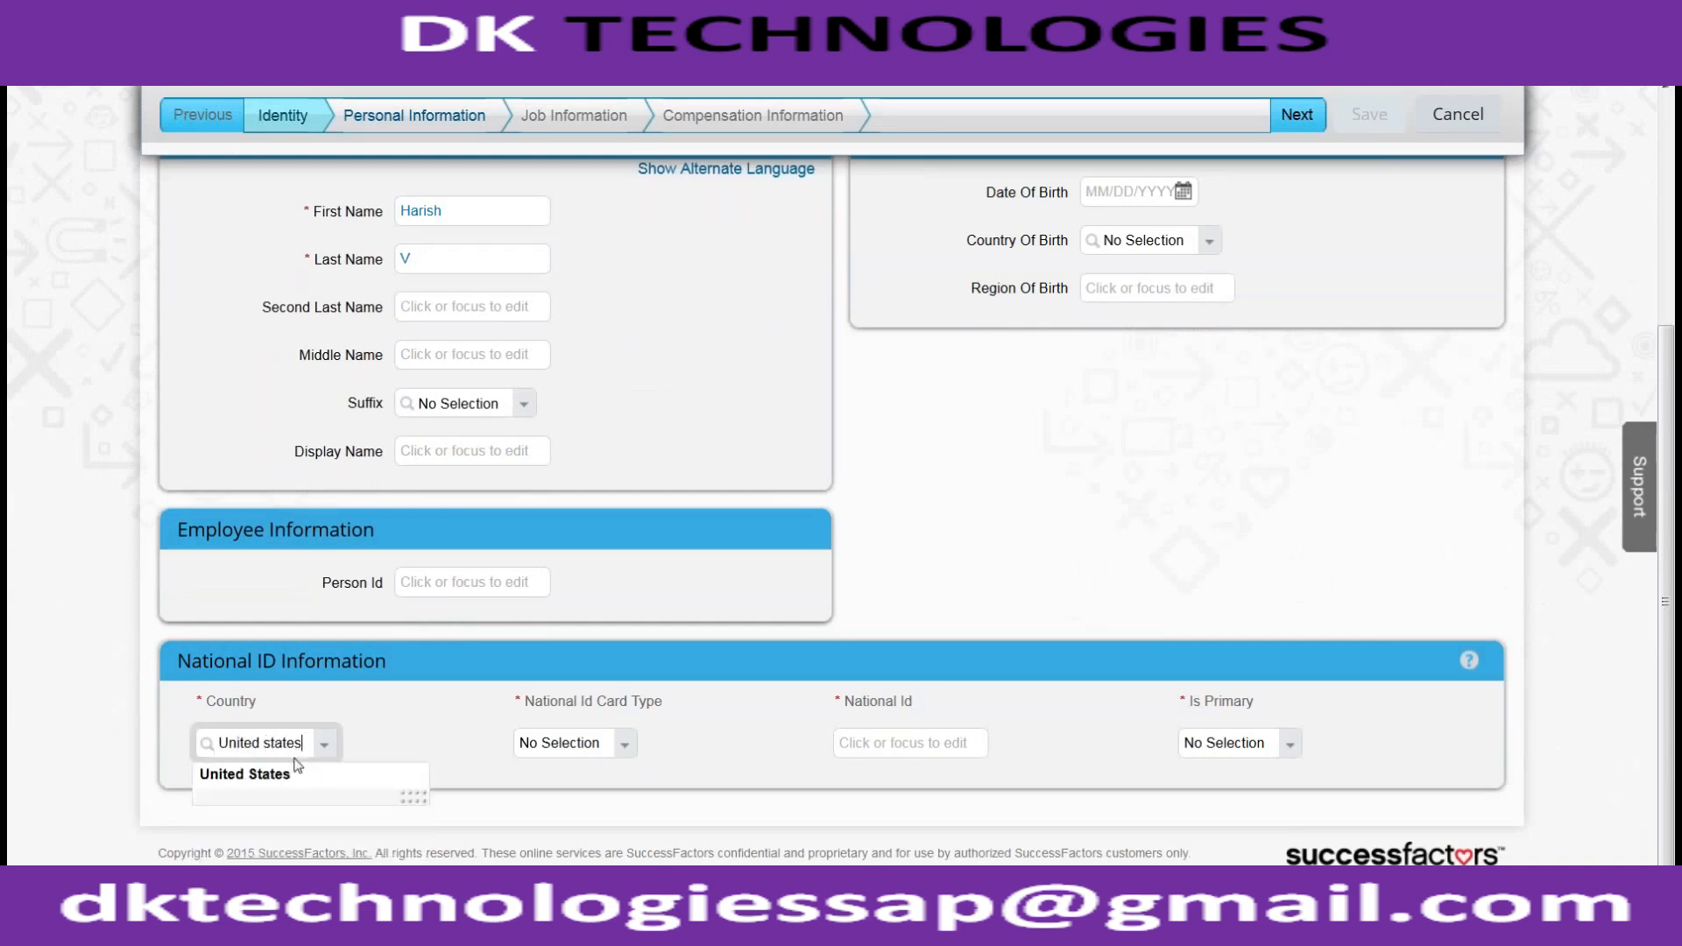
left_click(296, 773)
left_click(558, 743)
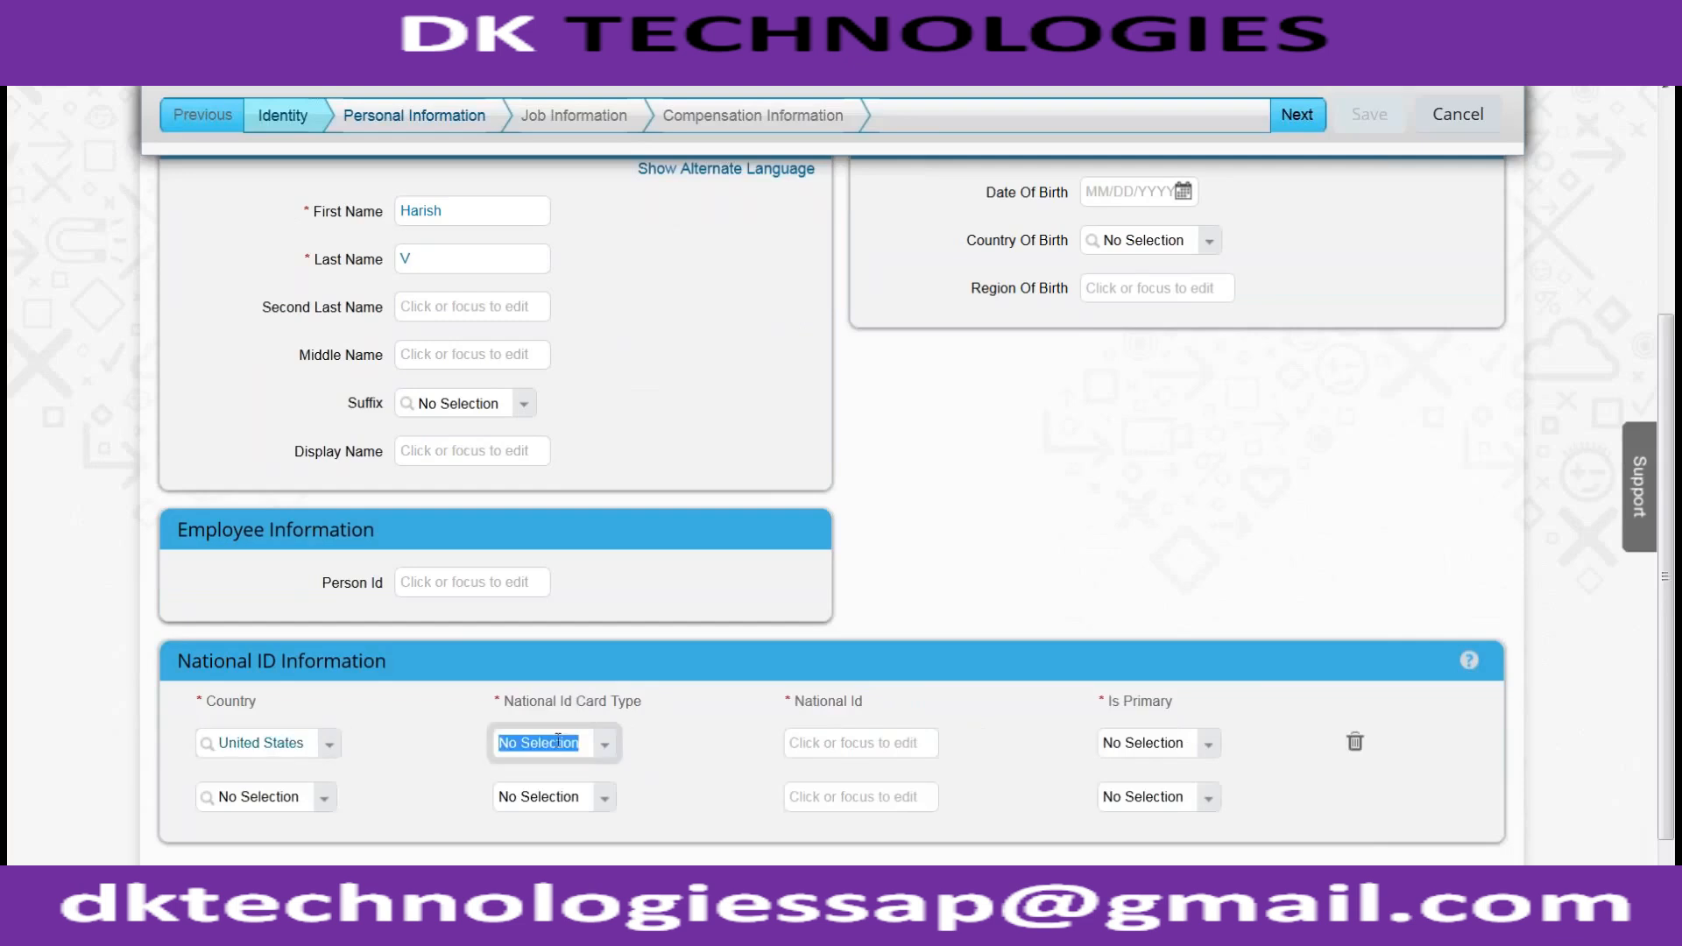
left_click(604, 745)
left_click(686, 787)
left_click(876, 743)
type("123-23-232")
key("Tab")
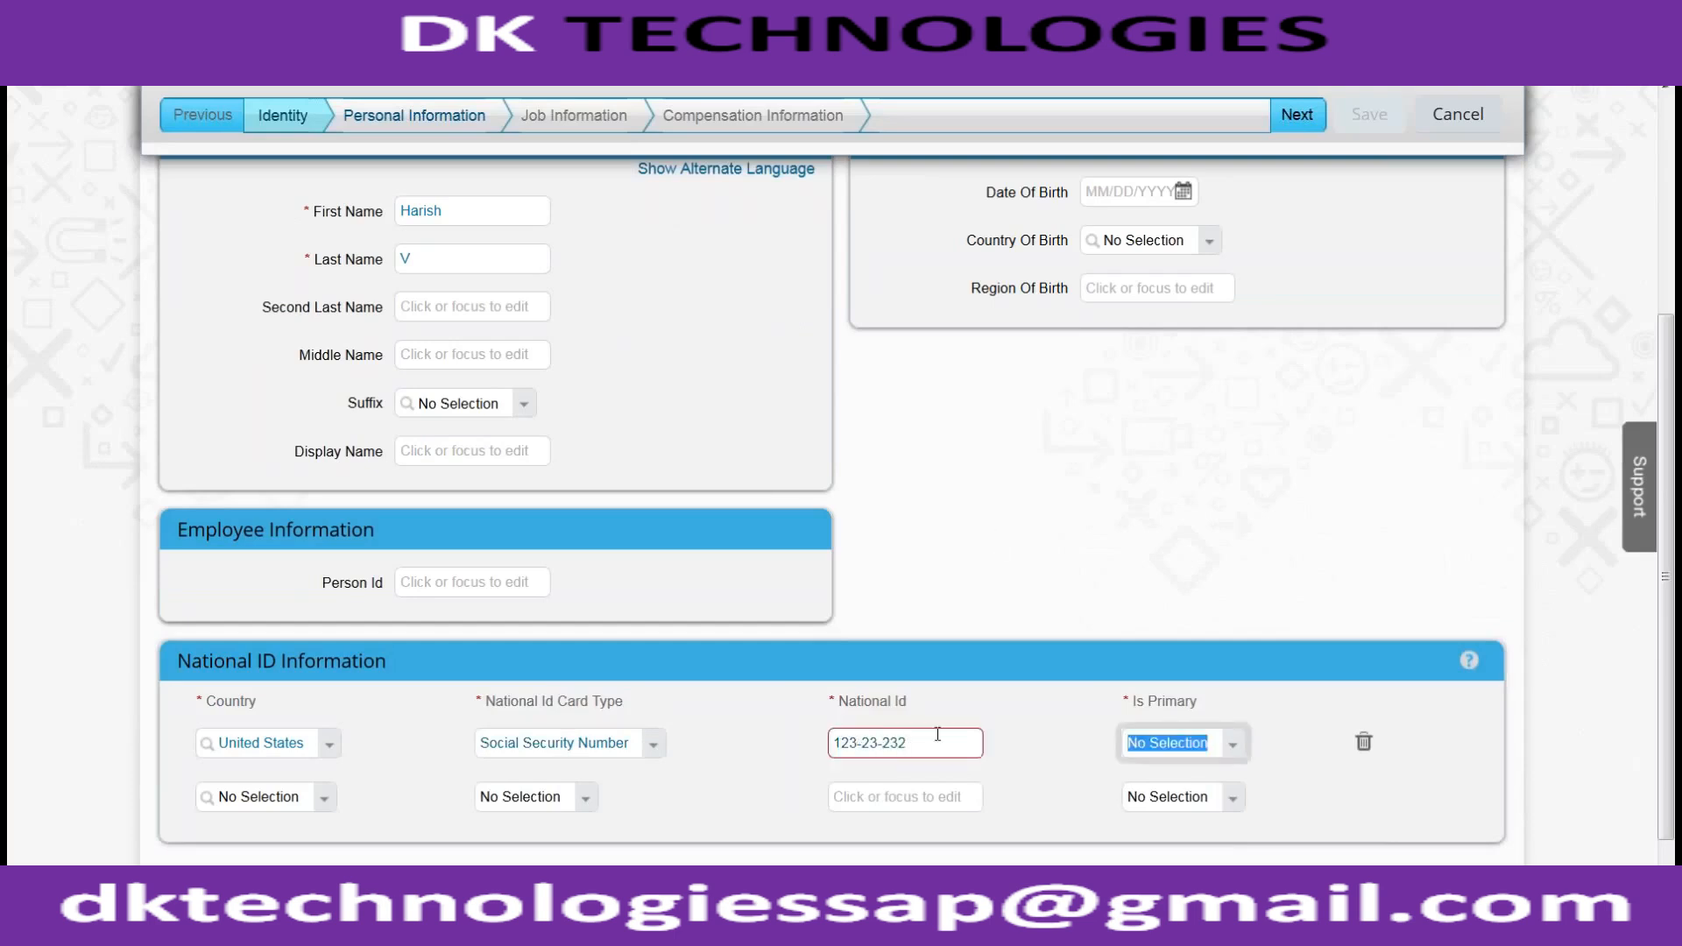
left_click(941, 738)
type("1")
left_click(979, 512)
Set Company to ACE_USA_COMPANY (WHELLID1) and Event Reason to New Hire (HIRNEW)
scroll(979, 518, "up", 5)
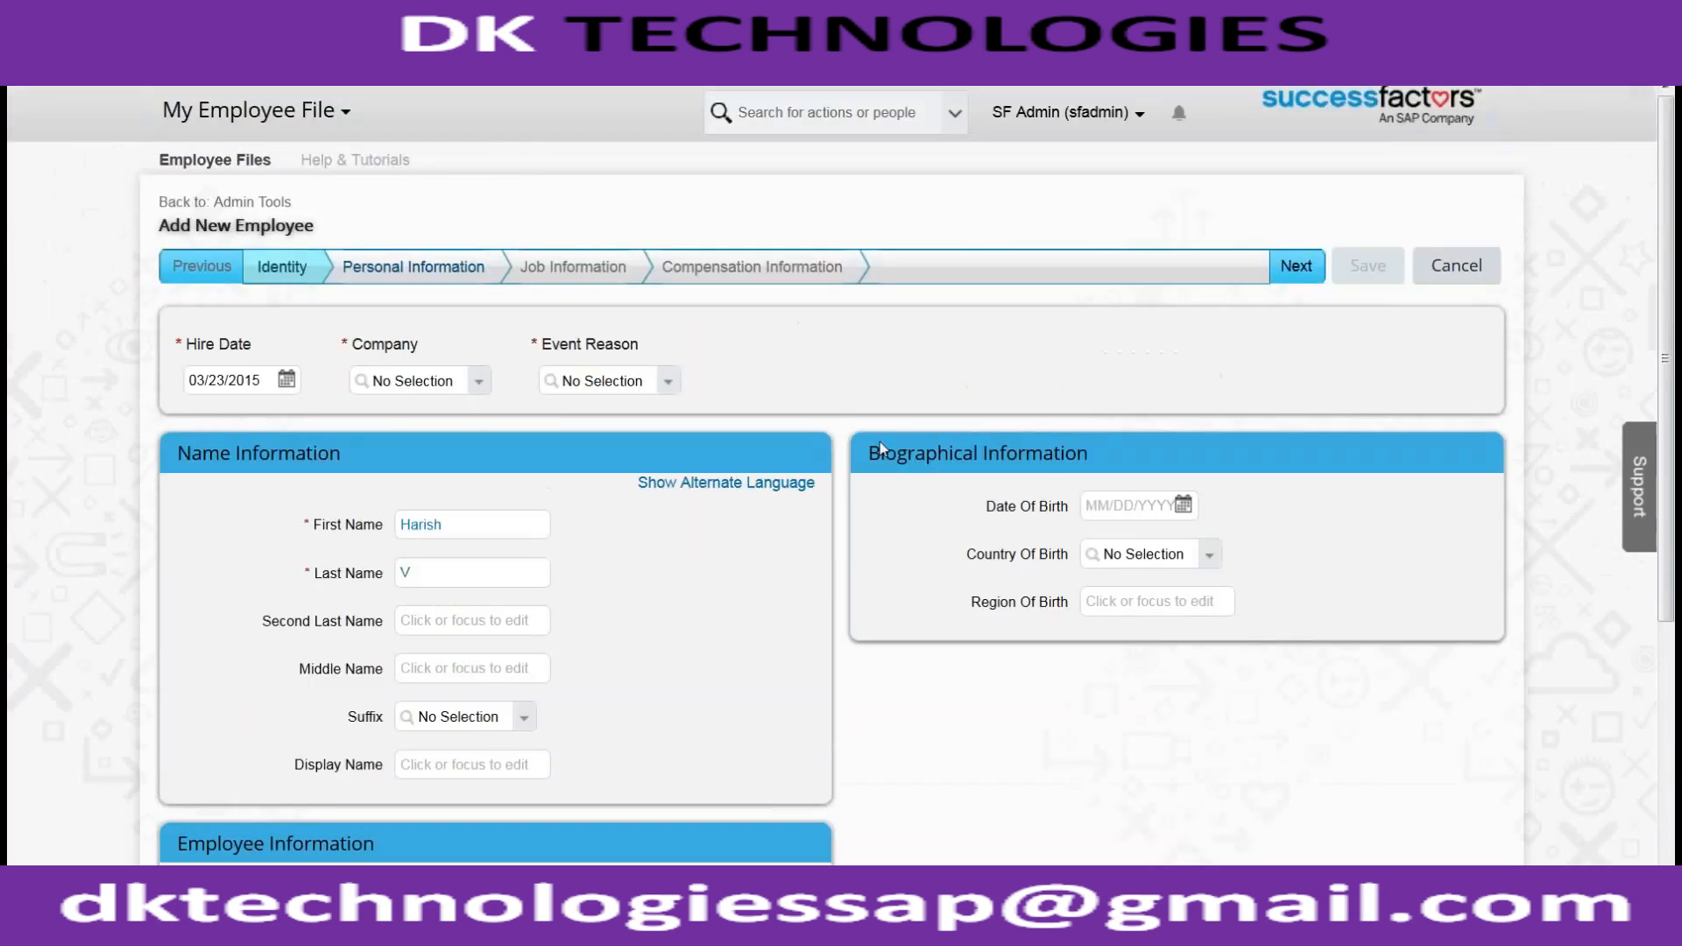
left_click(1287, 268)
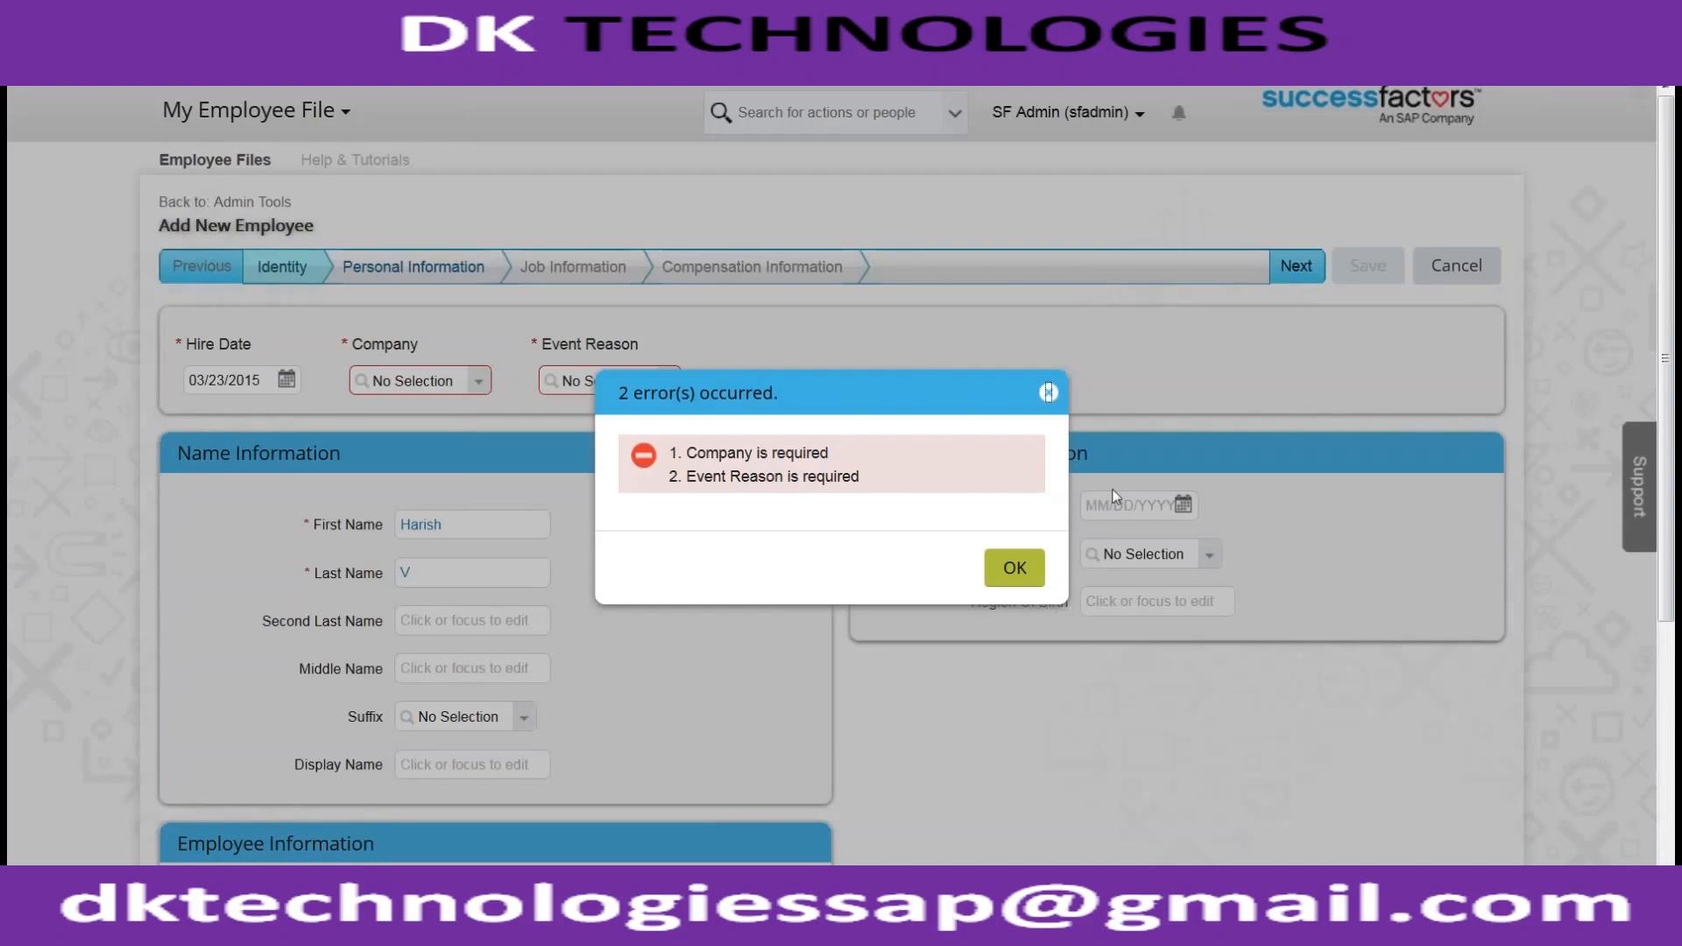
left_click(1043, 570)
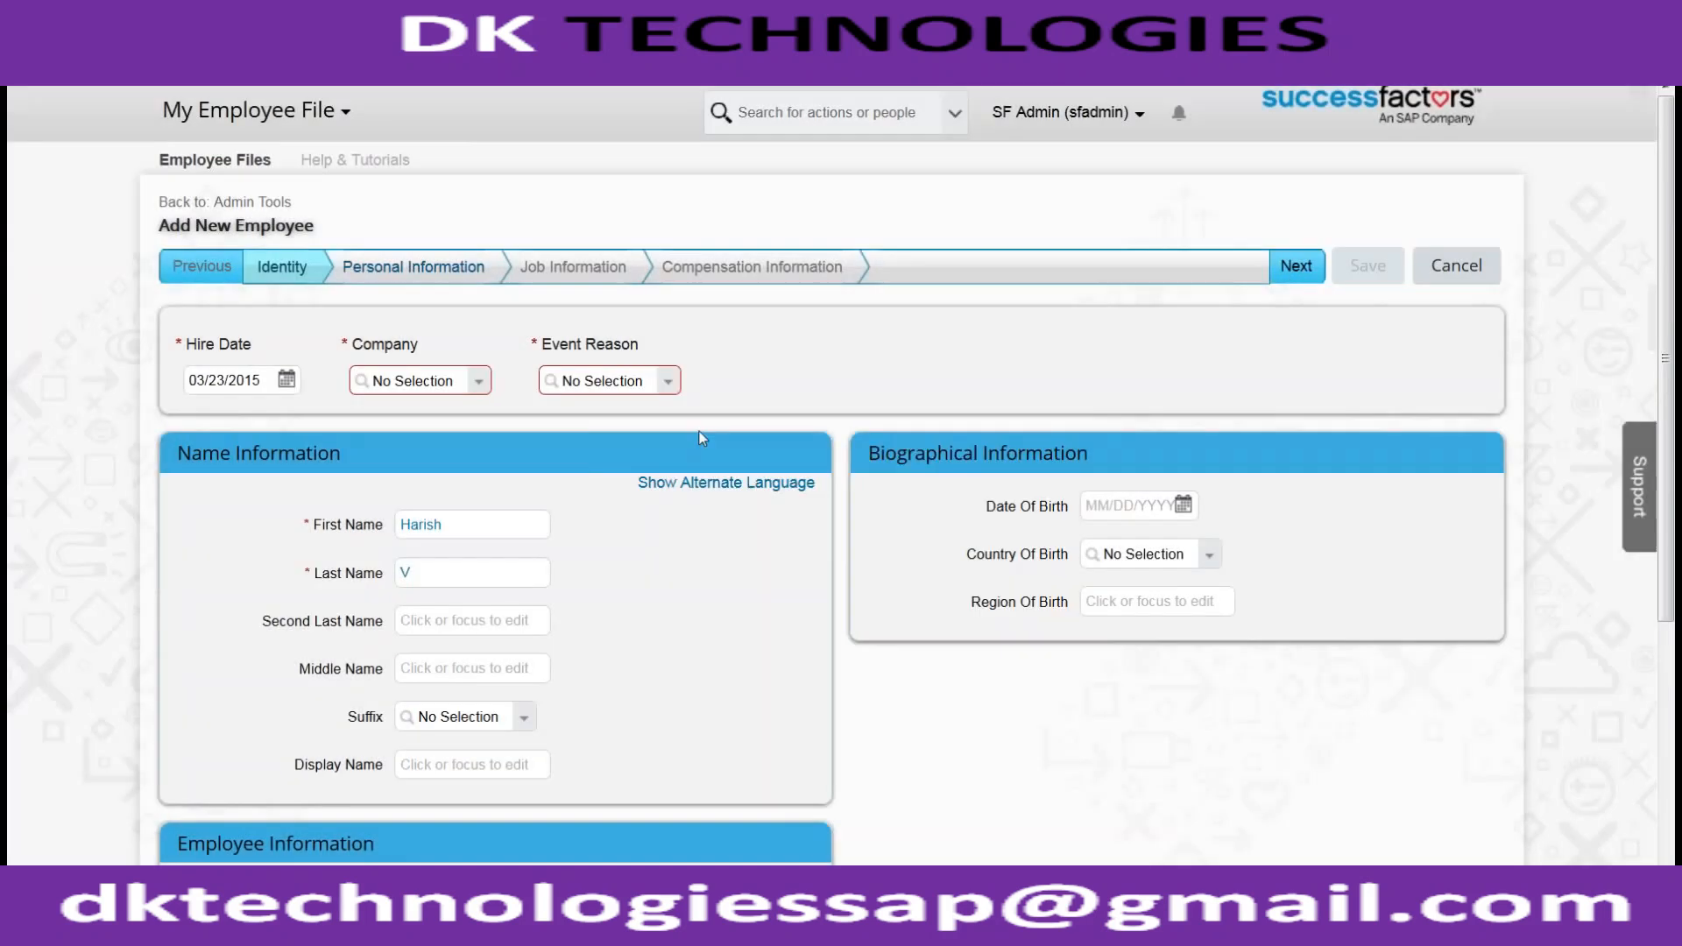
left_click(447, 386)
type("ACE_USA")
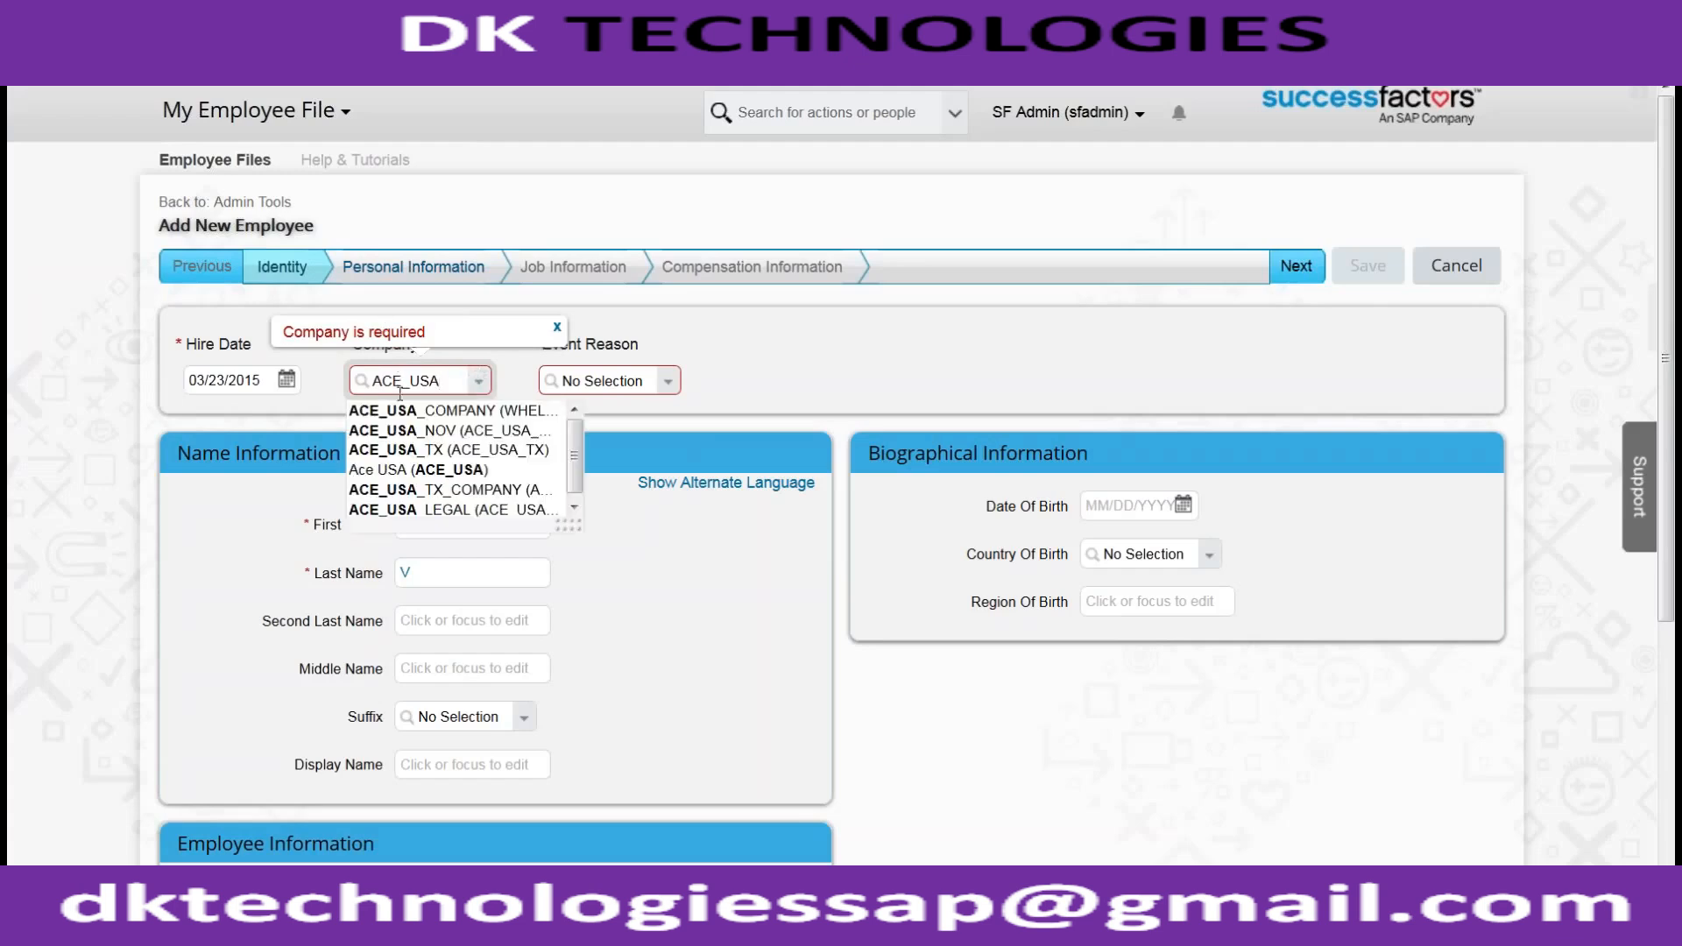
left_click(402, 418)
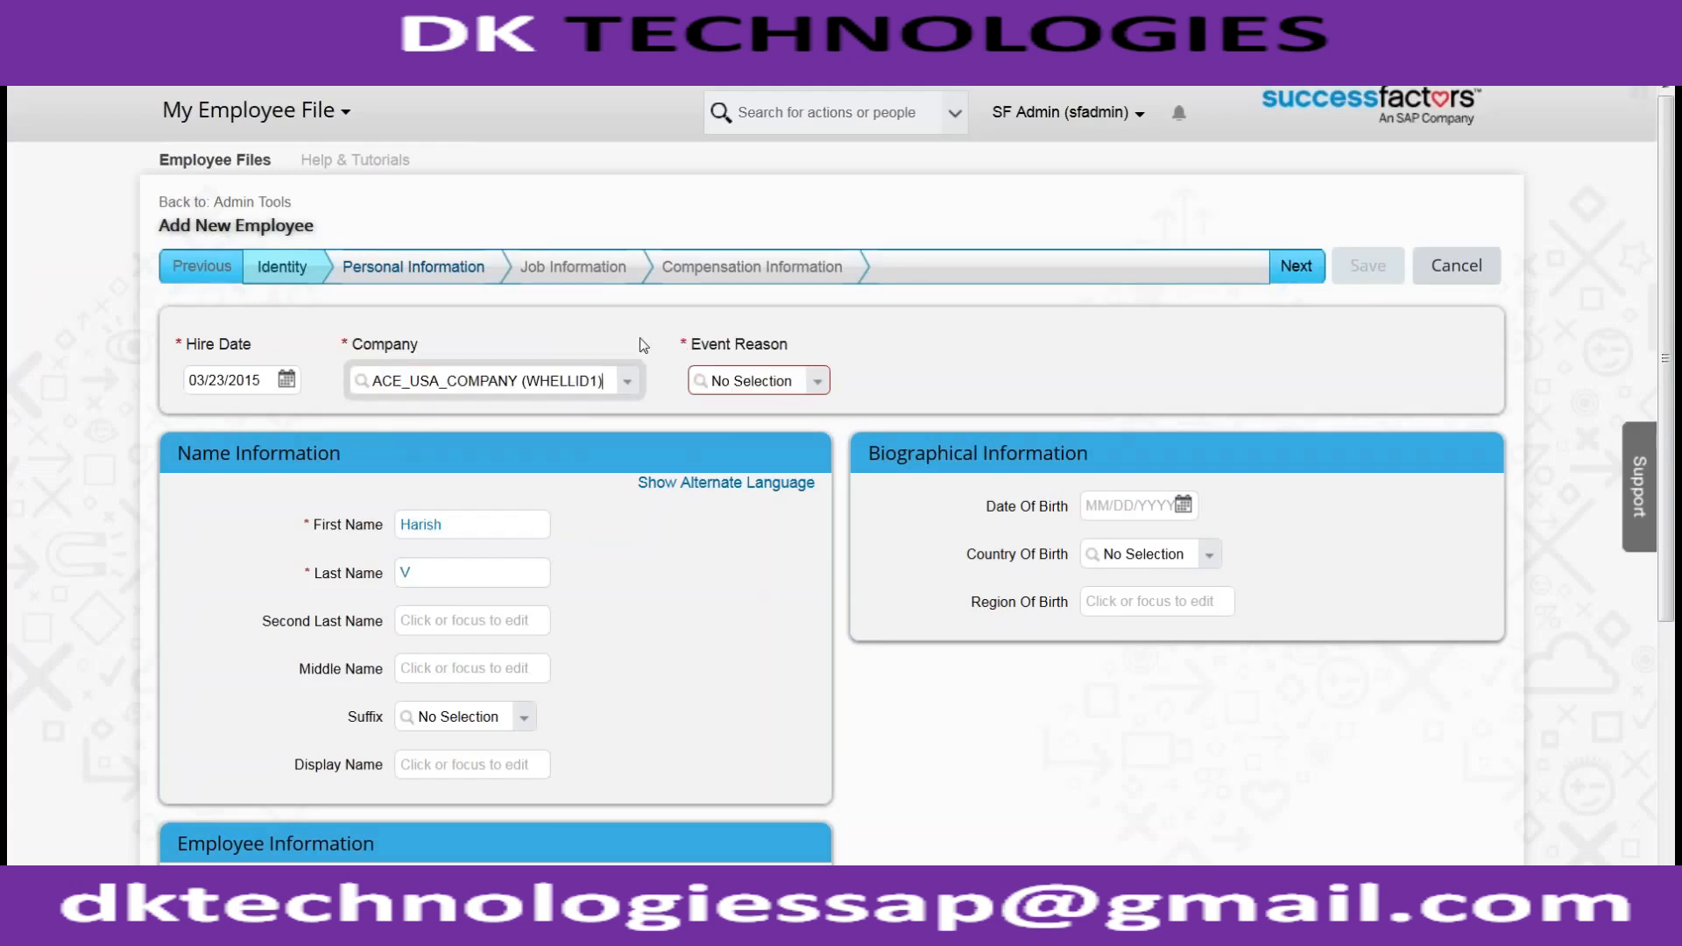
left_click(813, 384)
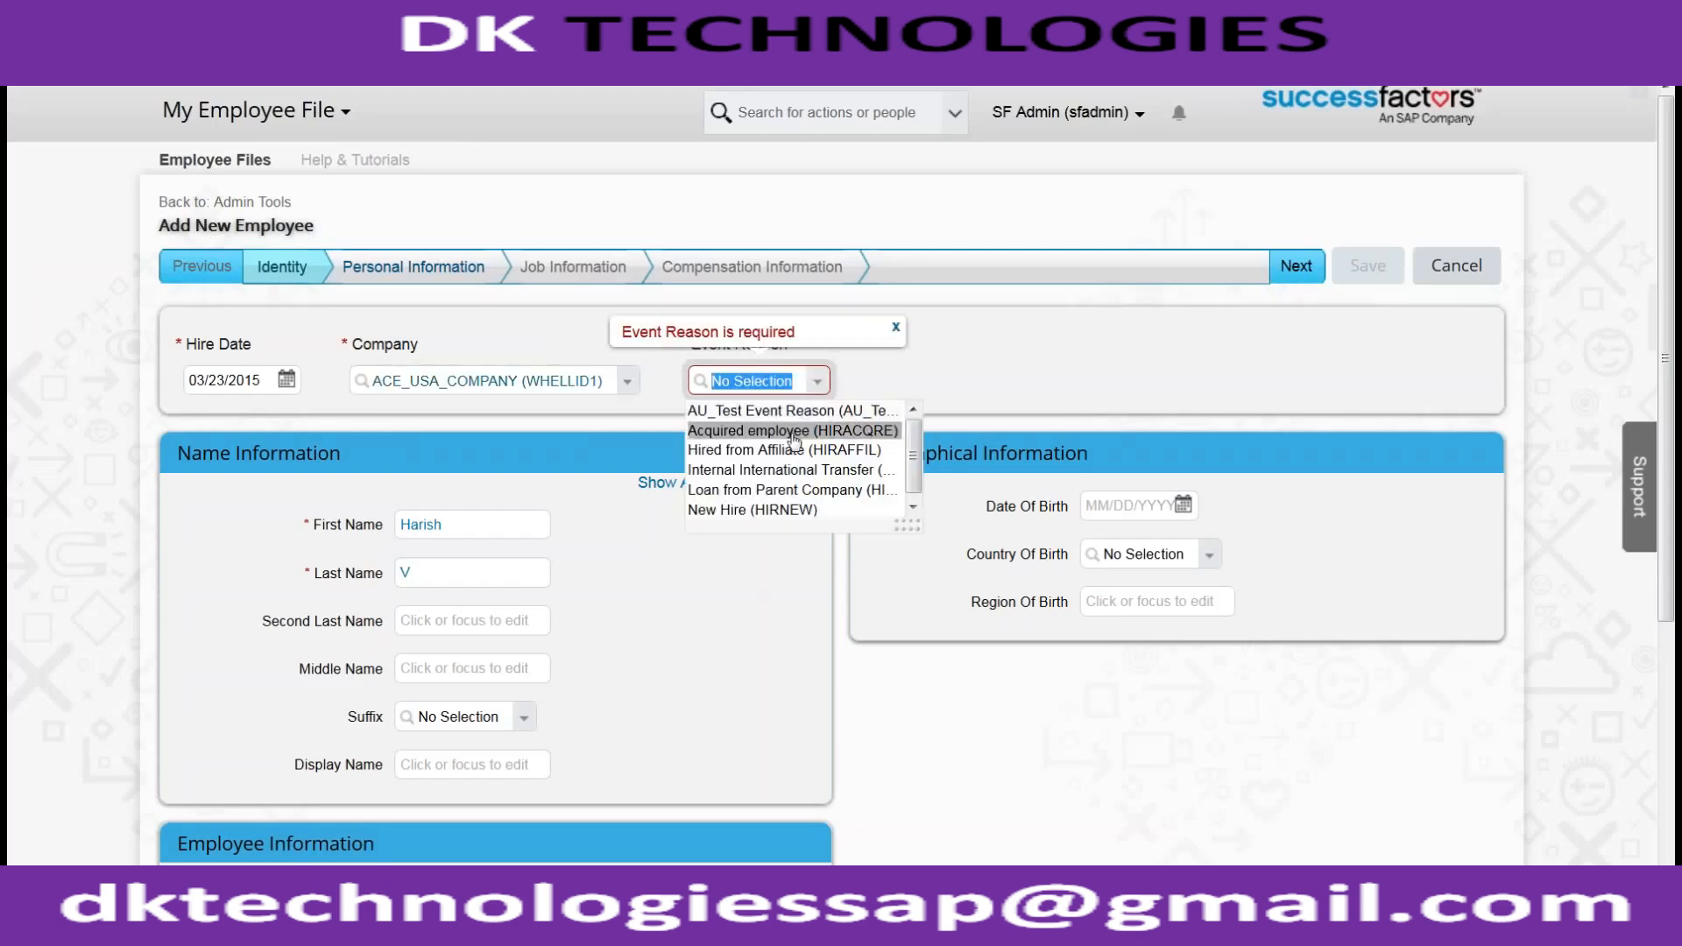
left_click(753, 510)
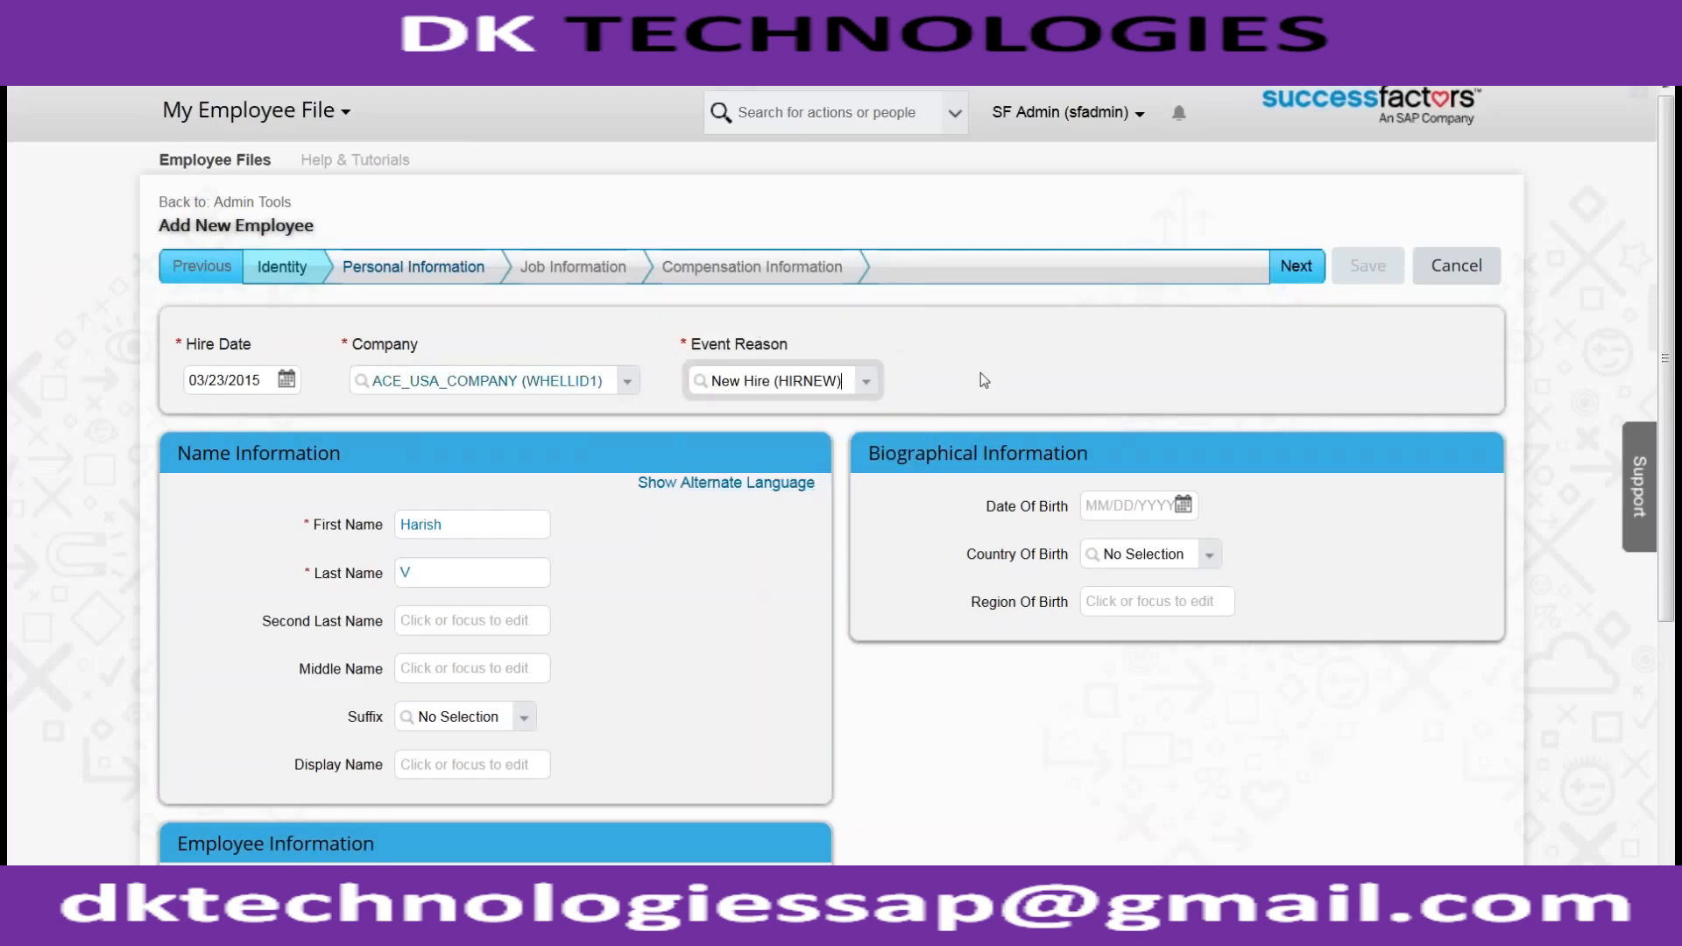
On Personal Information, add a Business email address for the new hire
left_click(1297, 268)
scroll(1155, 298, "down", 2)
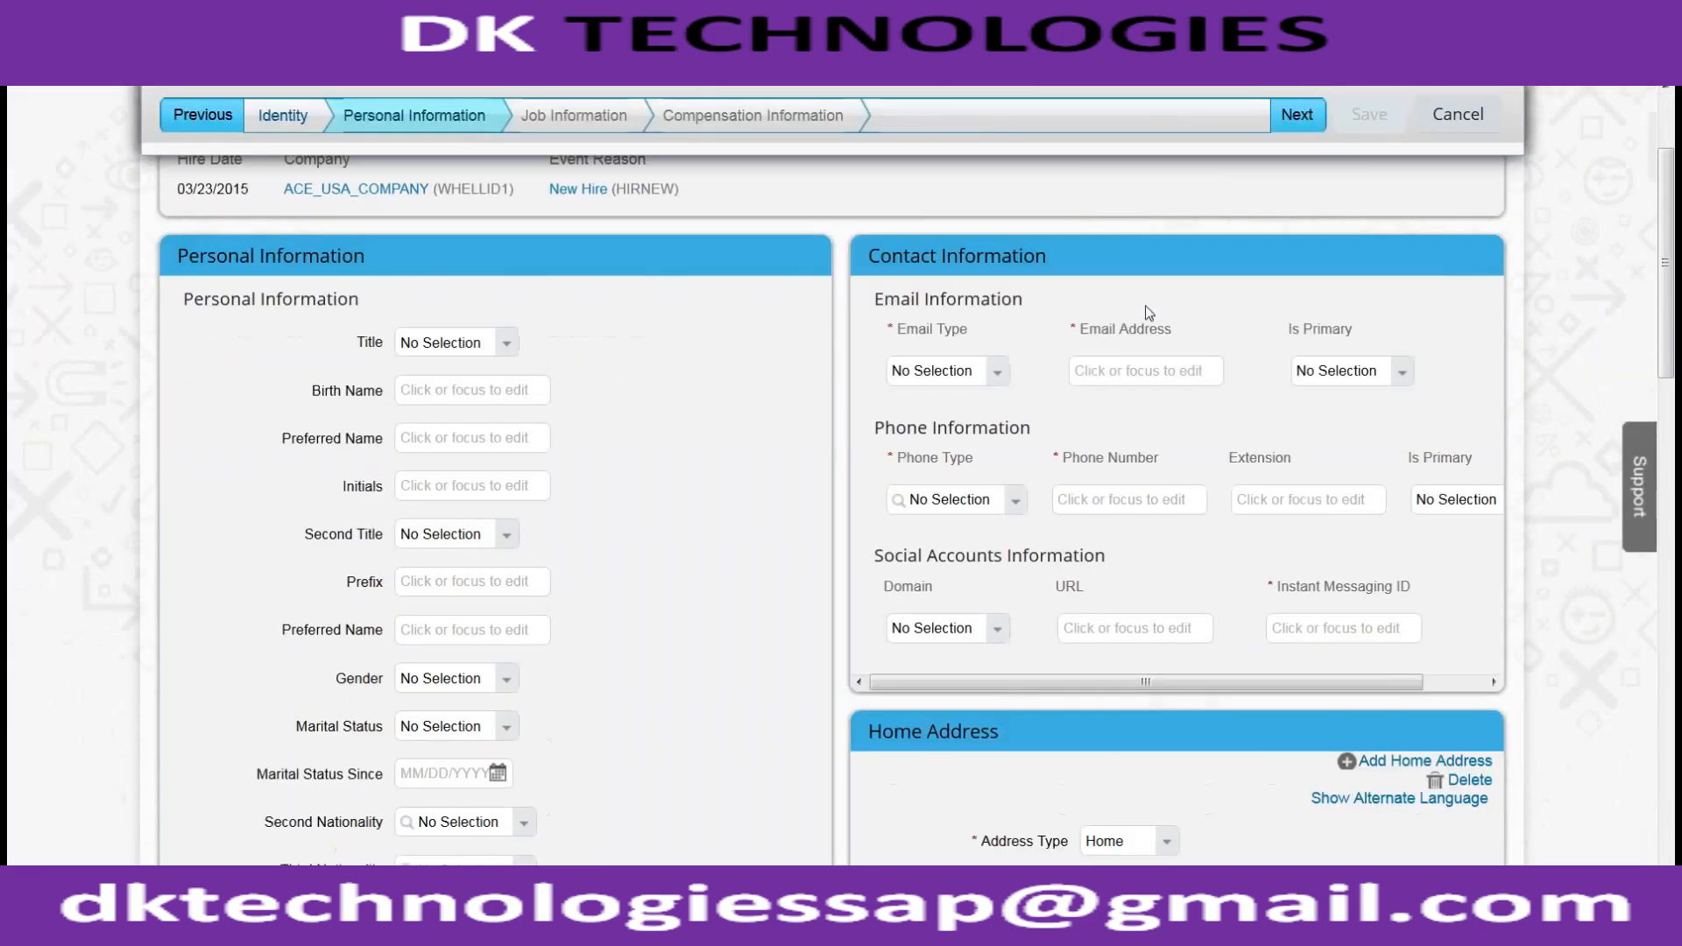
left_click(939, 371)
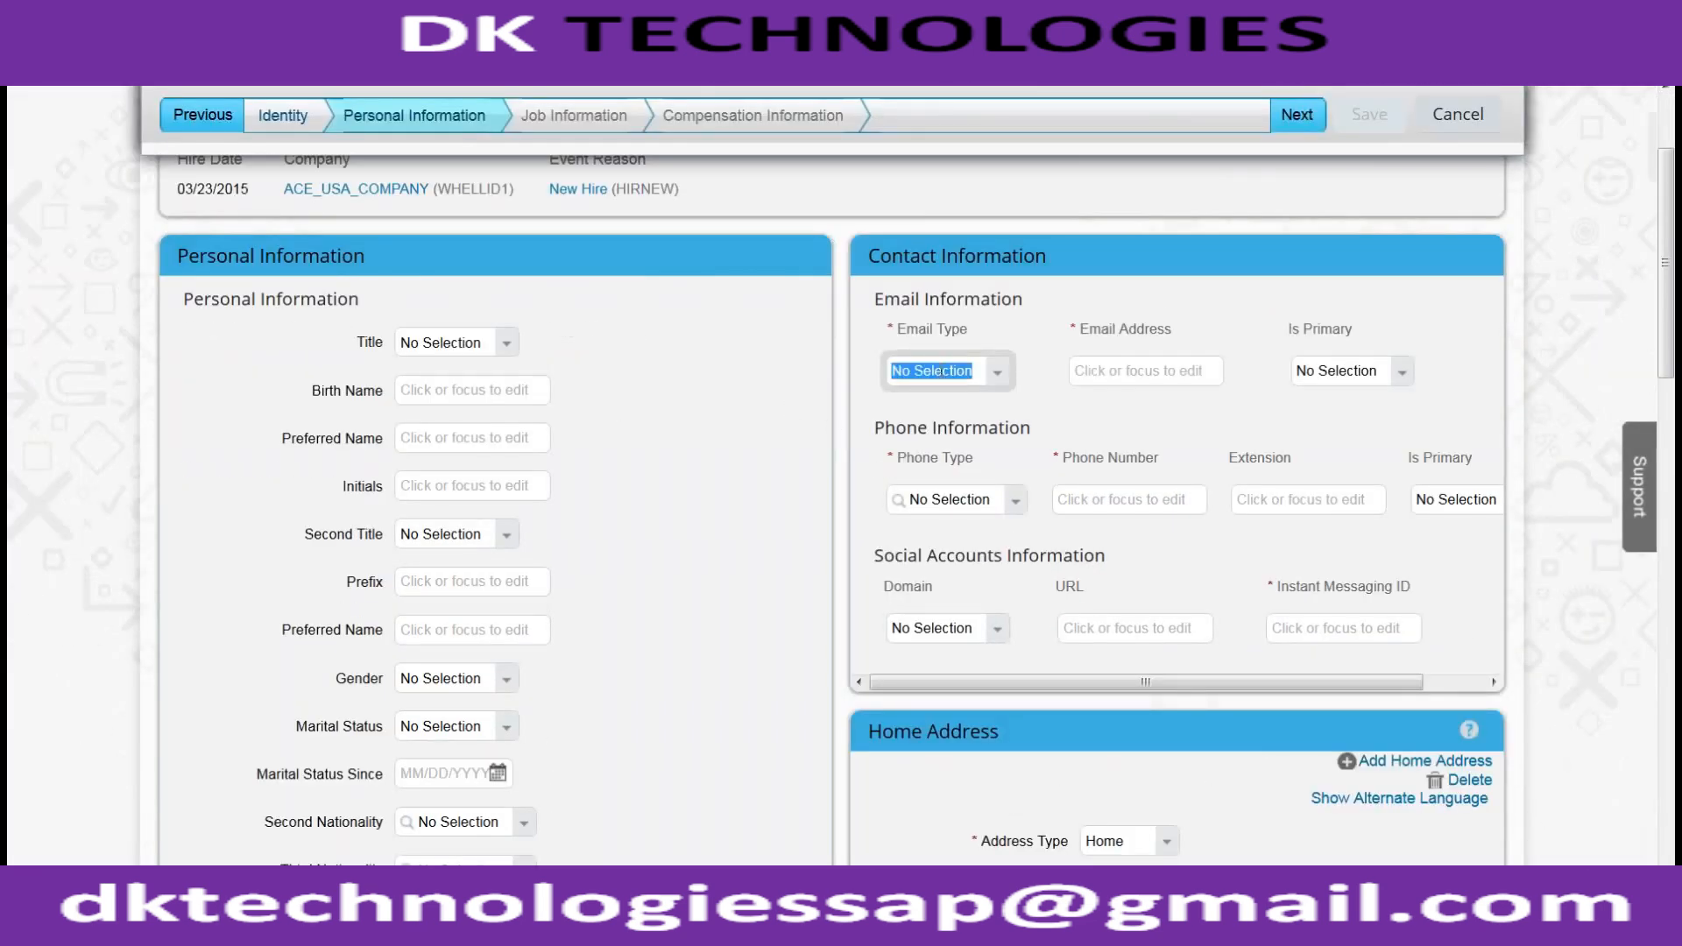
left_click(996, 377)
left_click(984, 424)
left_click(1118, 376)
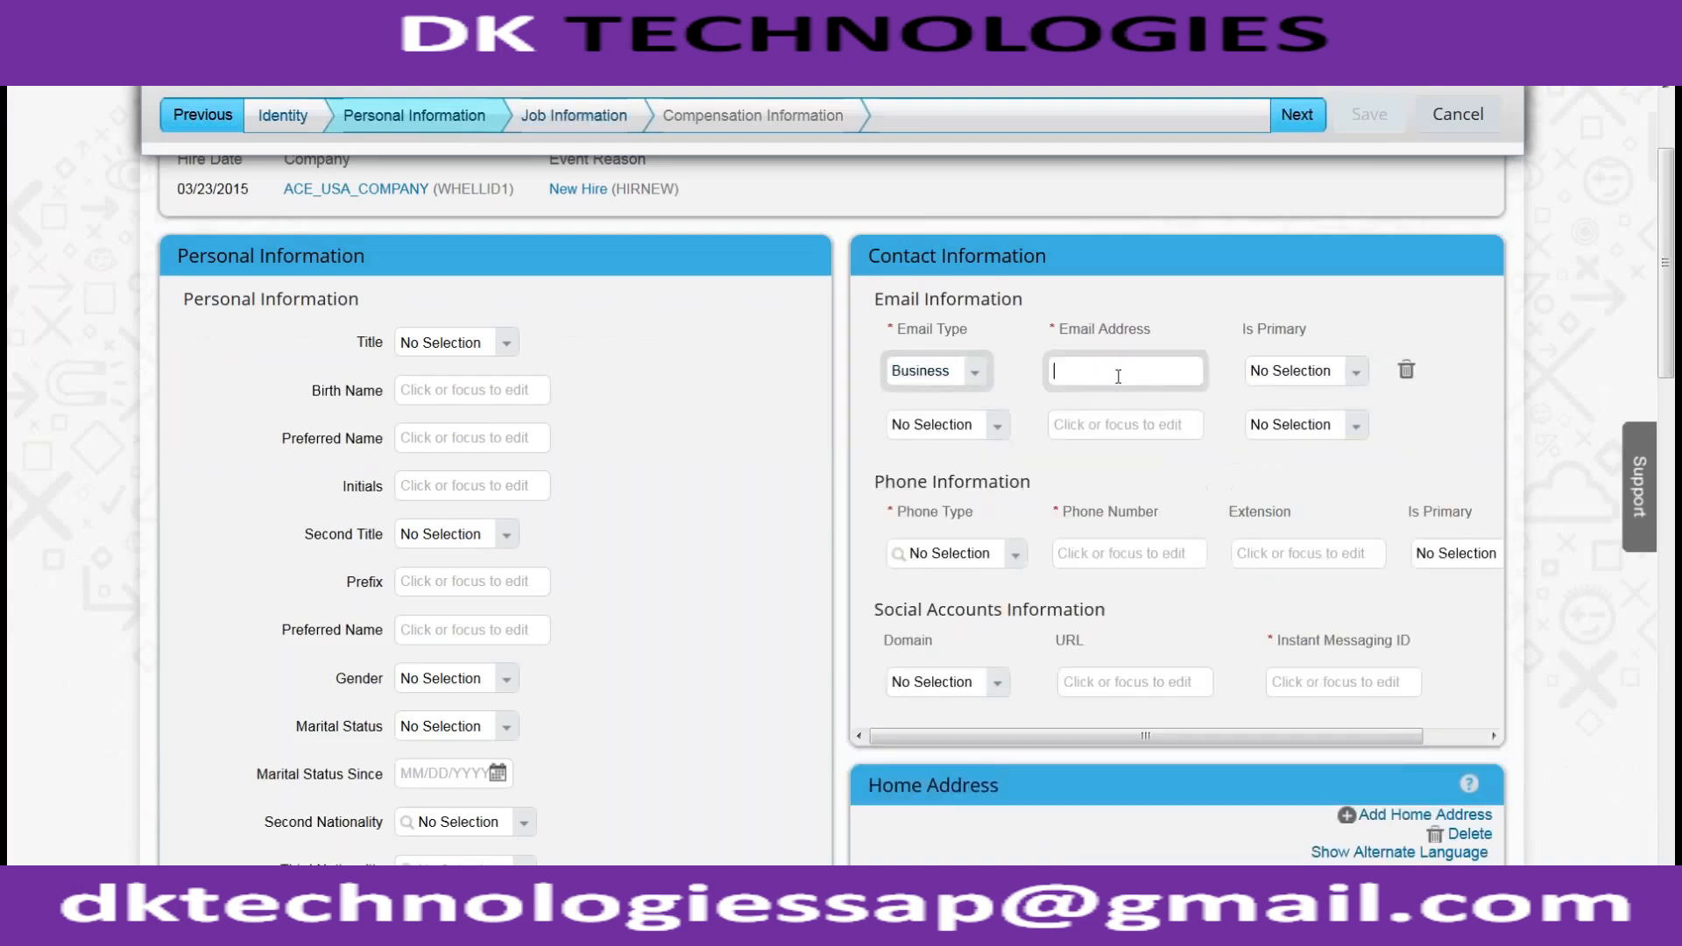
key("Tab")
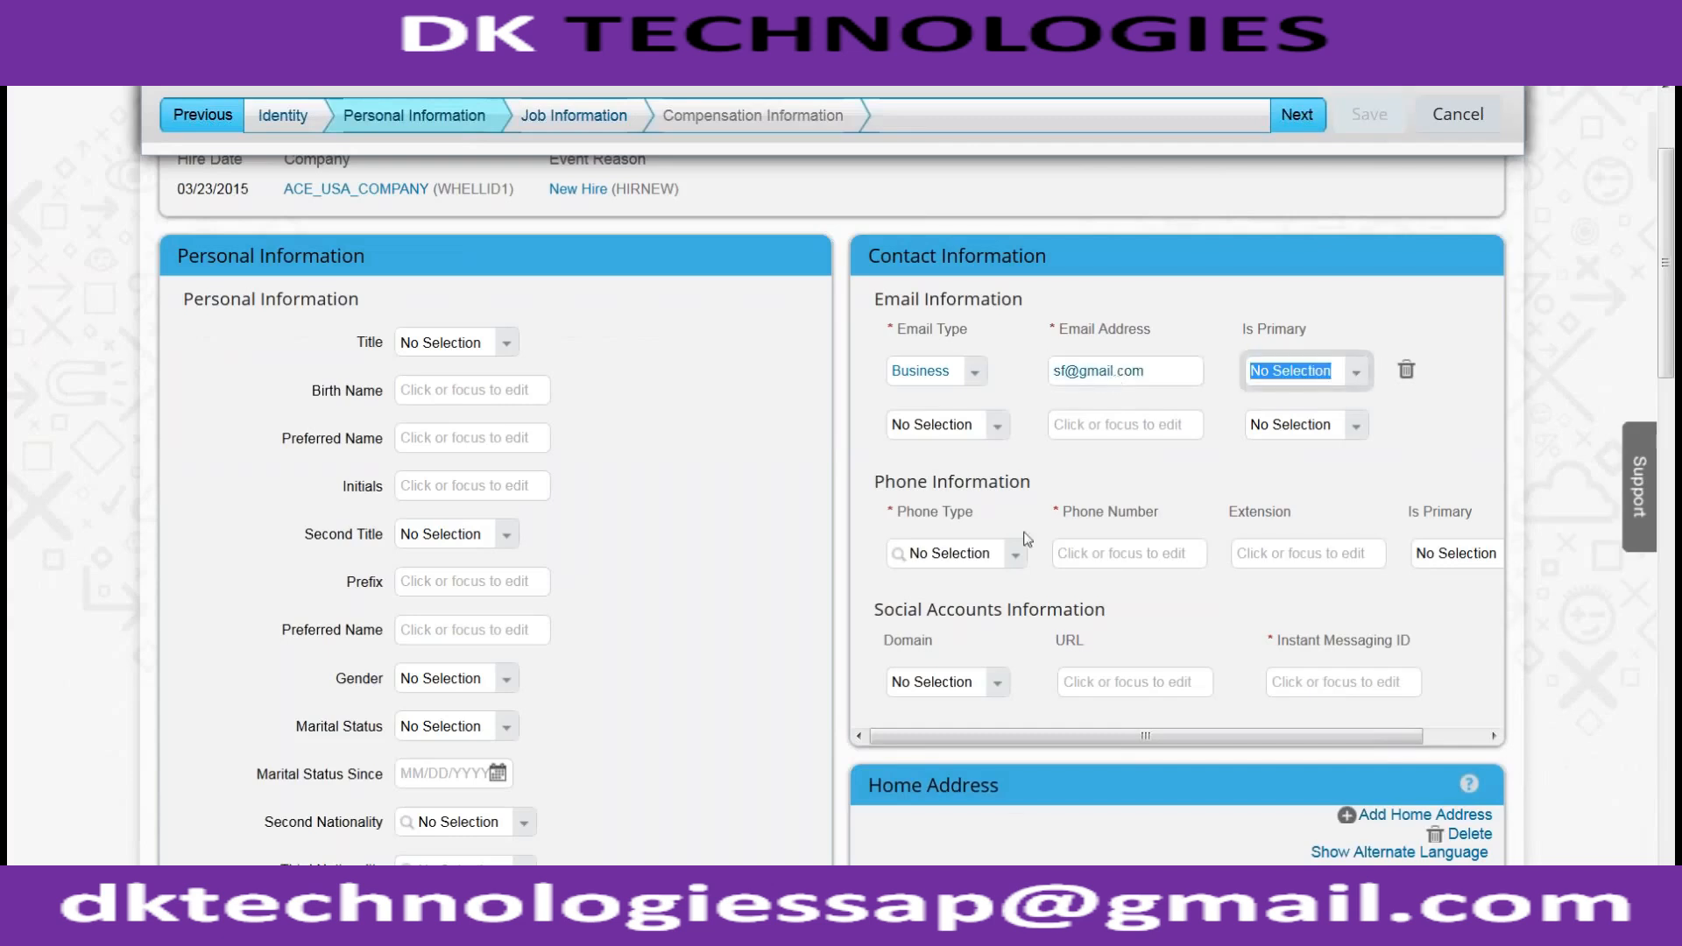
Add a Business phone number for the new hire
left_click(1017, 552)
left_click(963, 606)
left_click(1093, 562)
type("12323232")
left_click(1067, 675)
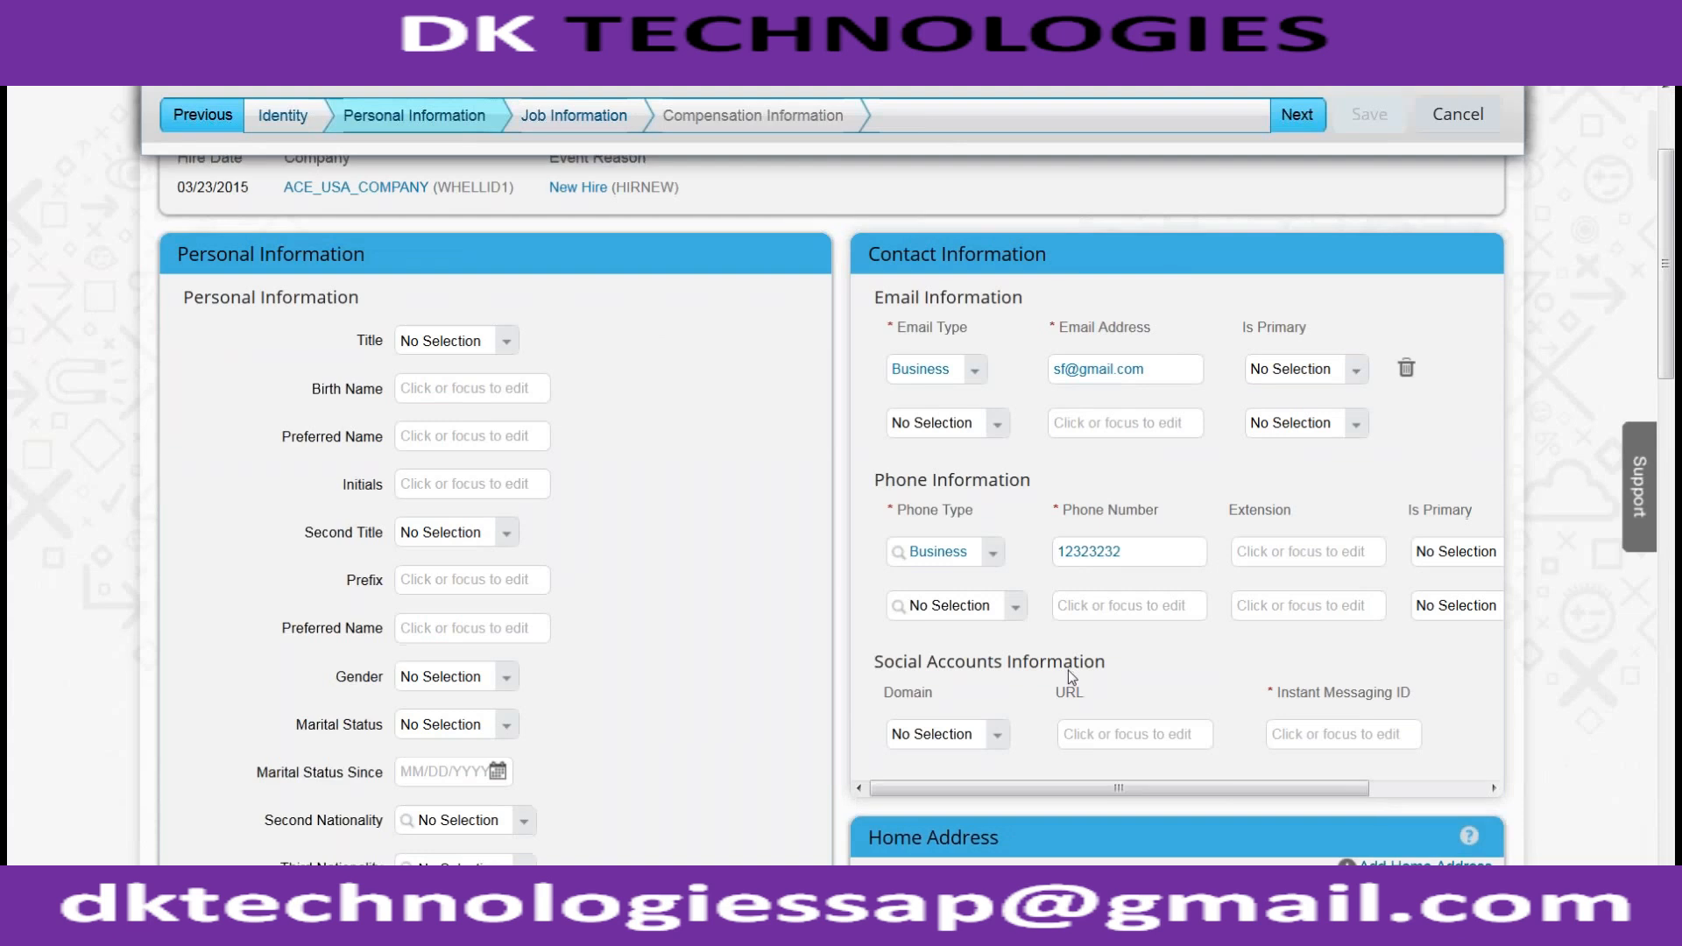
Add a dependent's first and last name with relationship Child, then continue to Job Information
scroll(1066, 633, "down", 10)
scroll(1065, 633, "down", 10)
left_click(302, 741)
type("Child1")
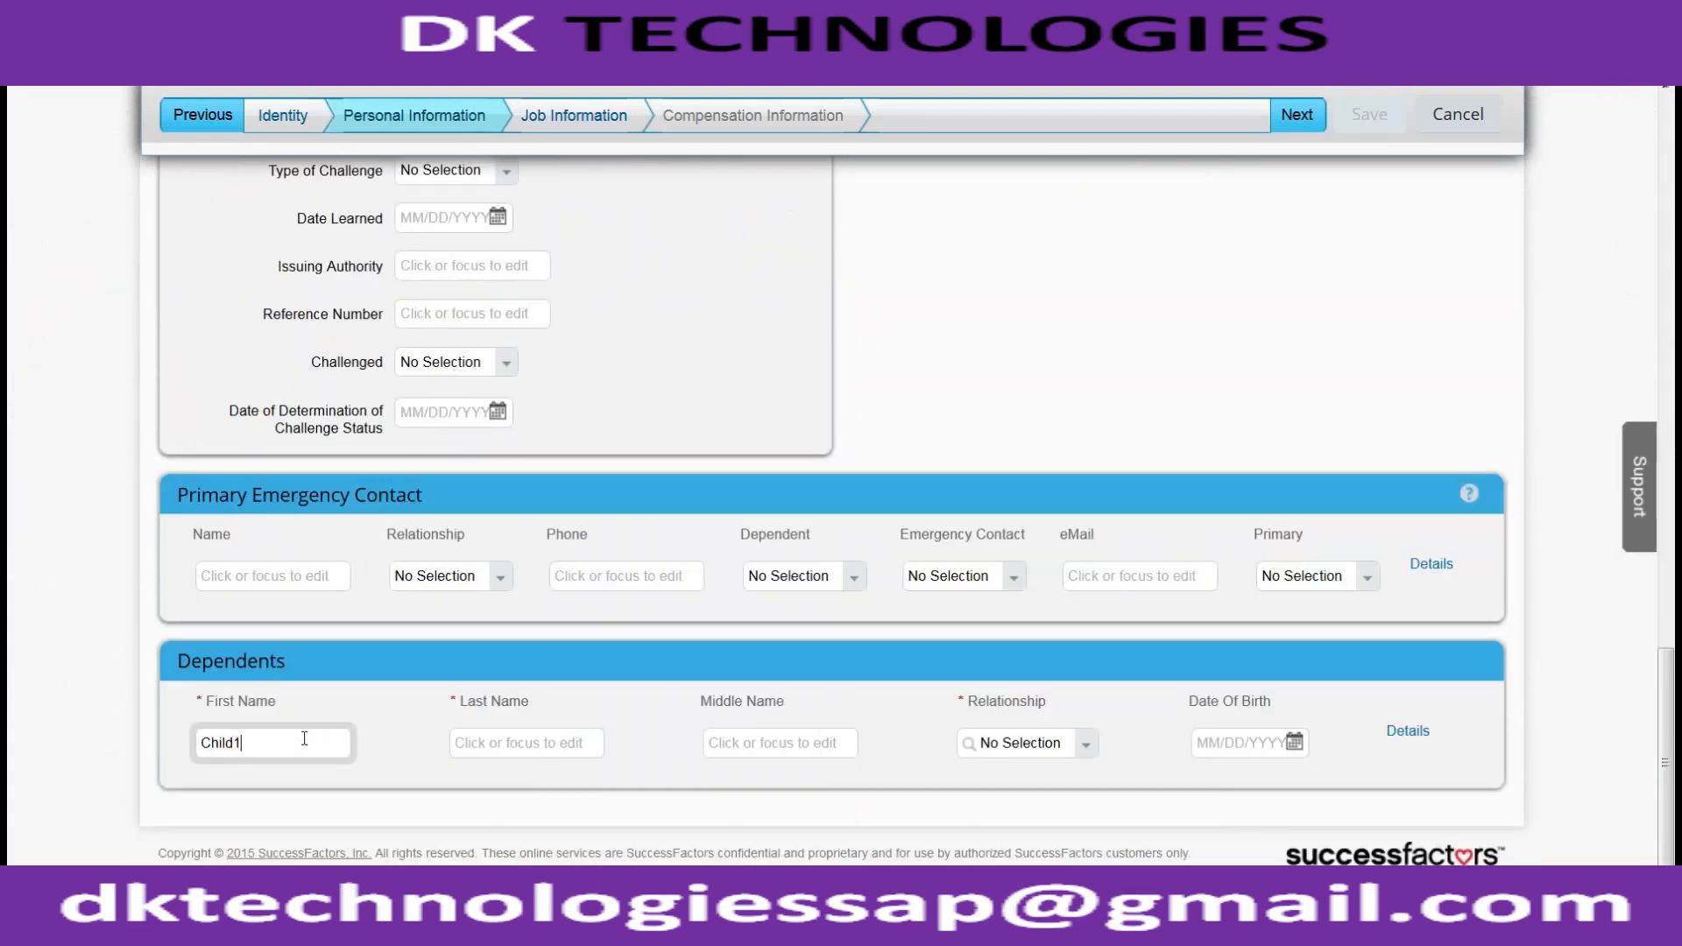
key("Tab")
type("Lastnae")
key("BackSpace")
type("me")
key("Tab")
key("Tab")
type("childre")
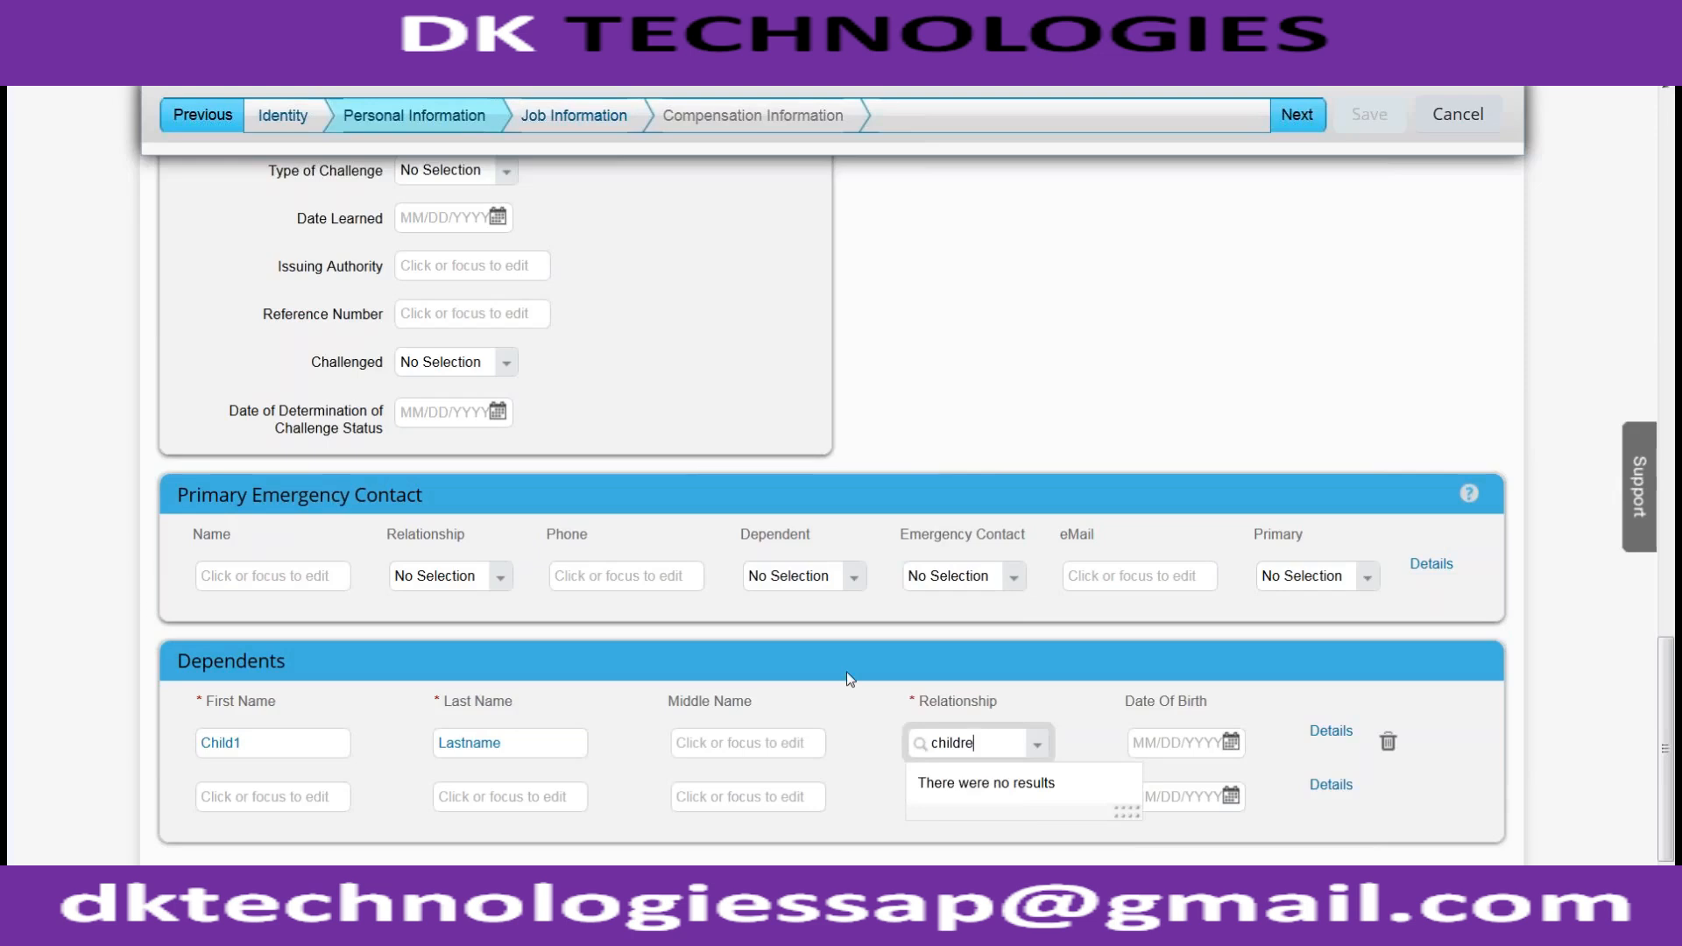
key("BackSpace")
key("BackSpace")
key("Down")
key("Return")
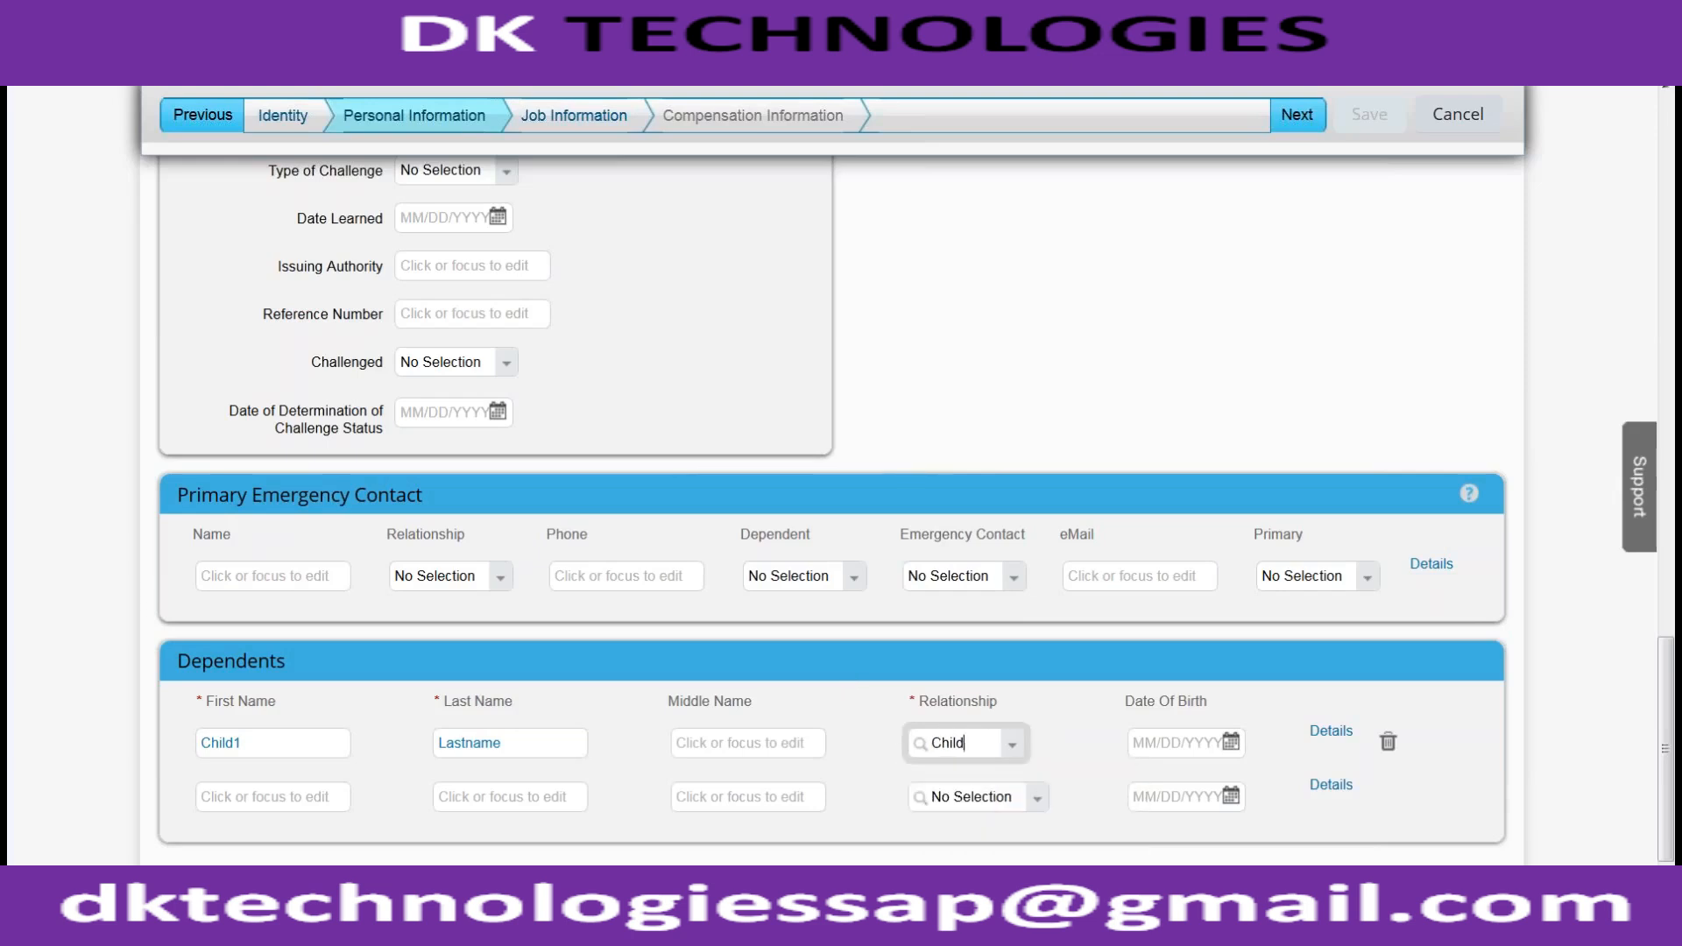
left_click(1297, 114)
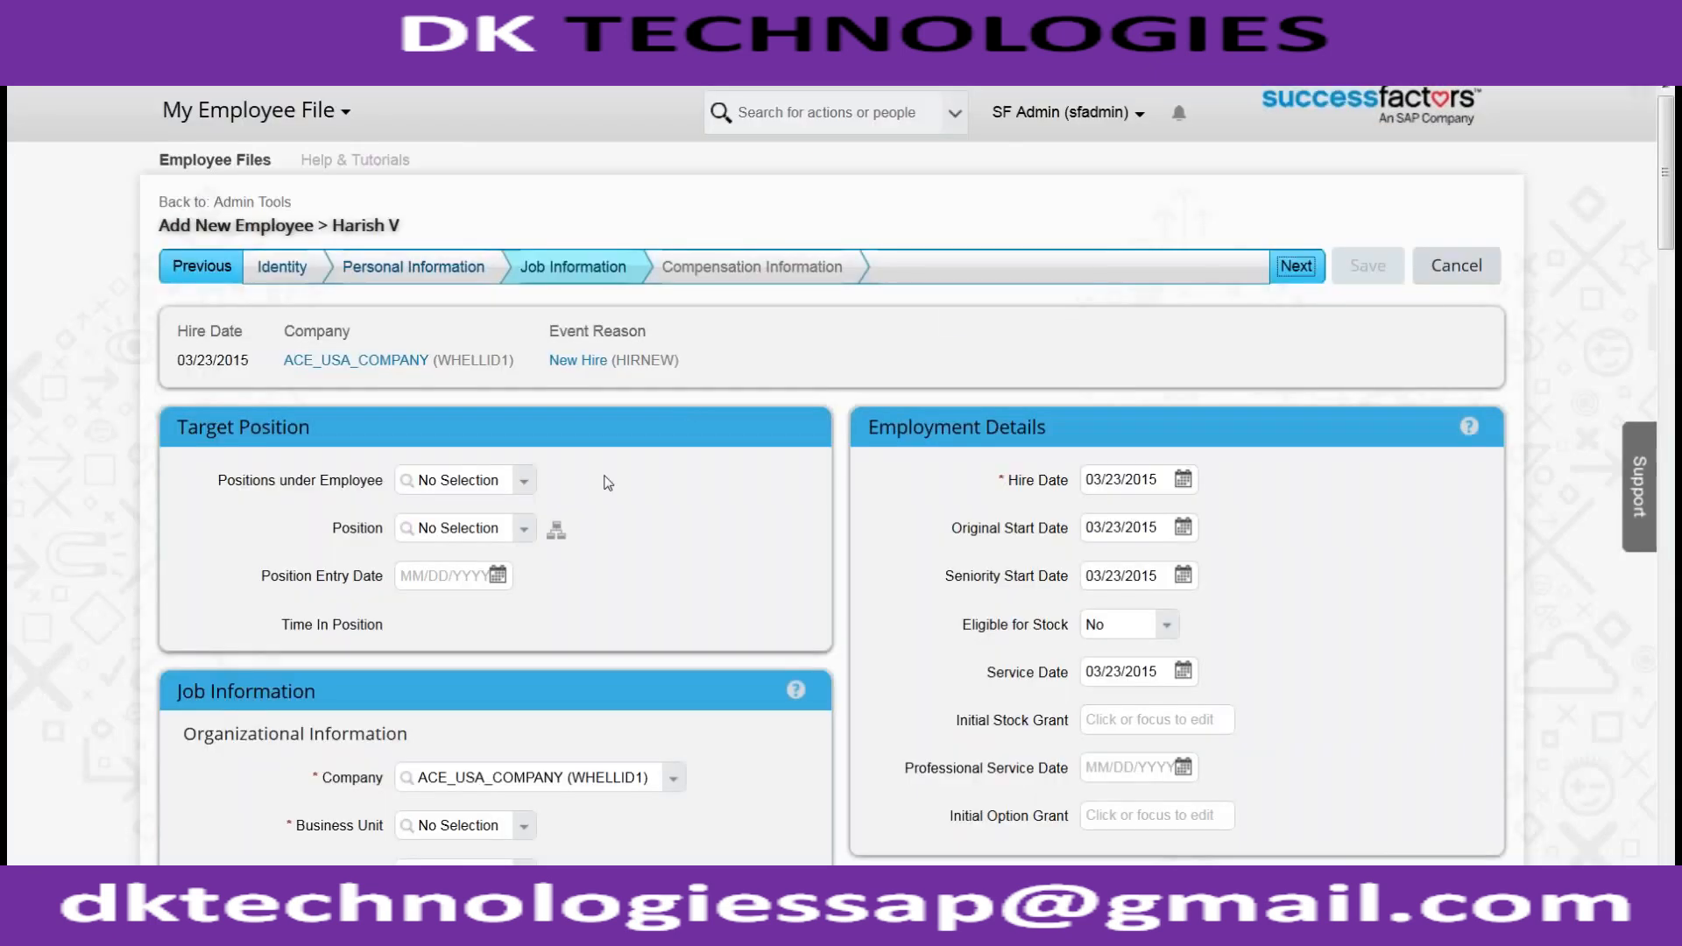
Choose ACE US MANUFACTURING as business unit and check Standard Weekly Hours of 40
scroll(541, 552, "down", 4)
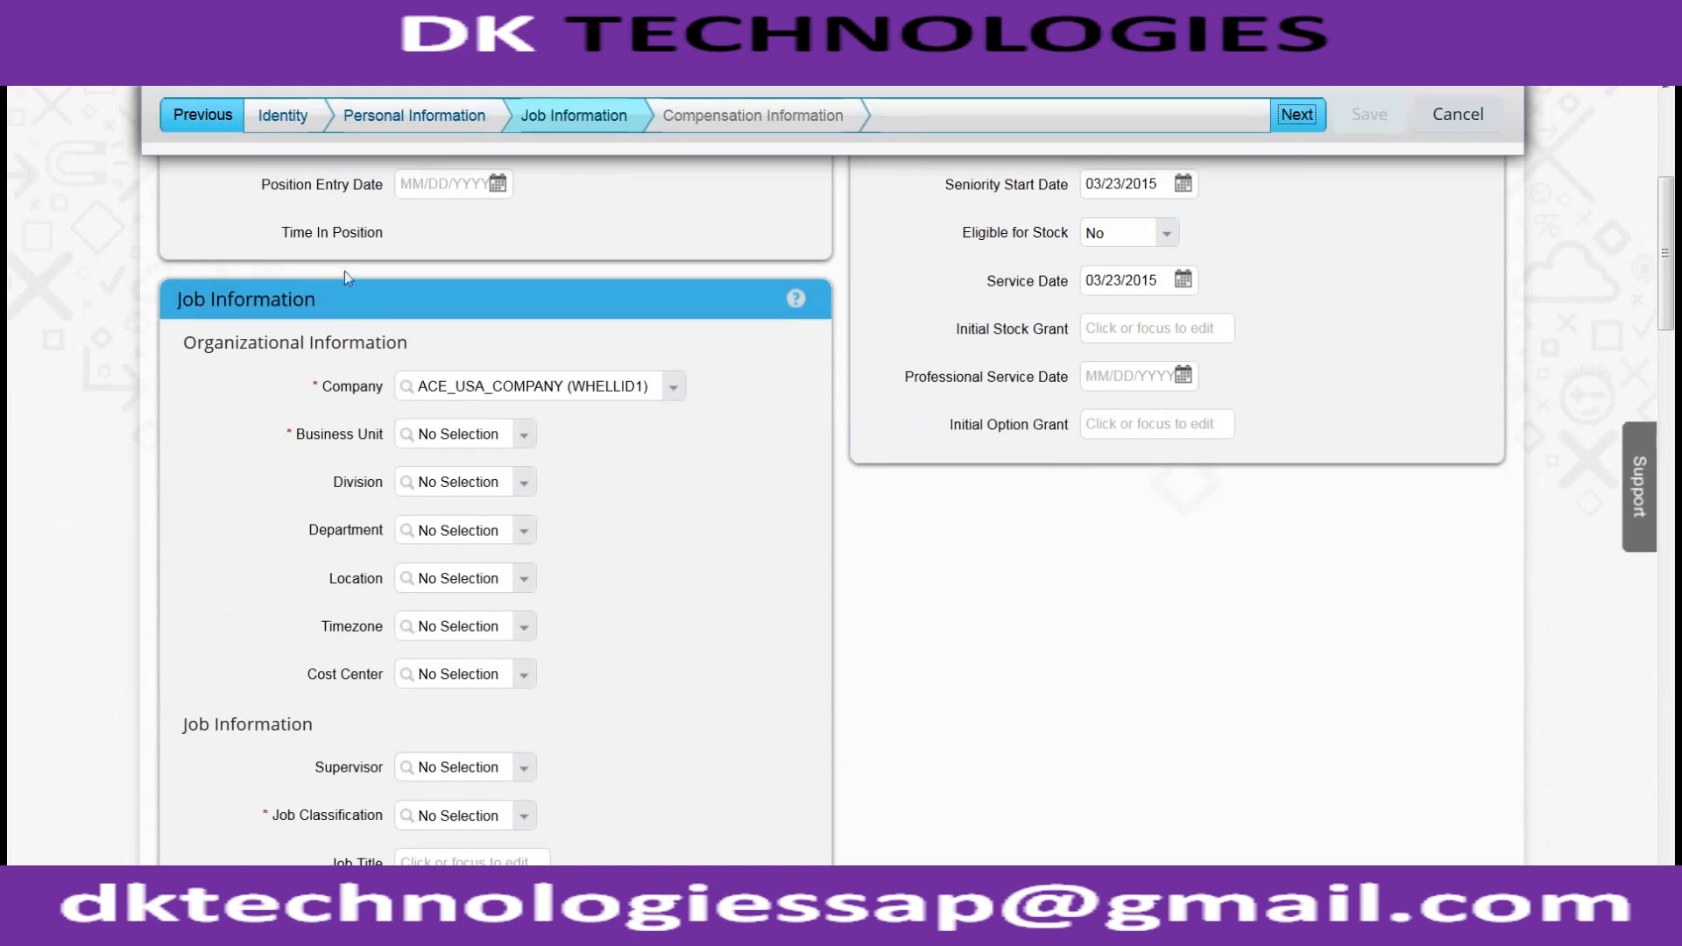
left_click(526, 436)
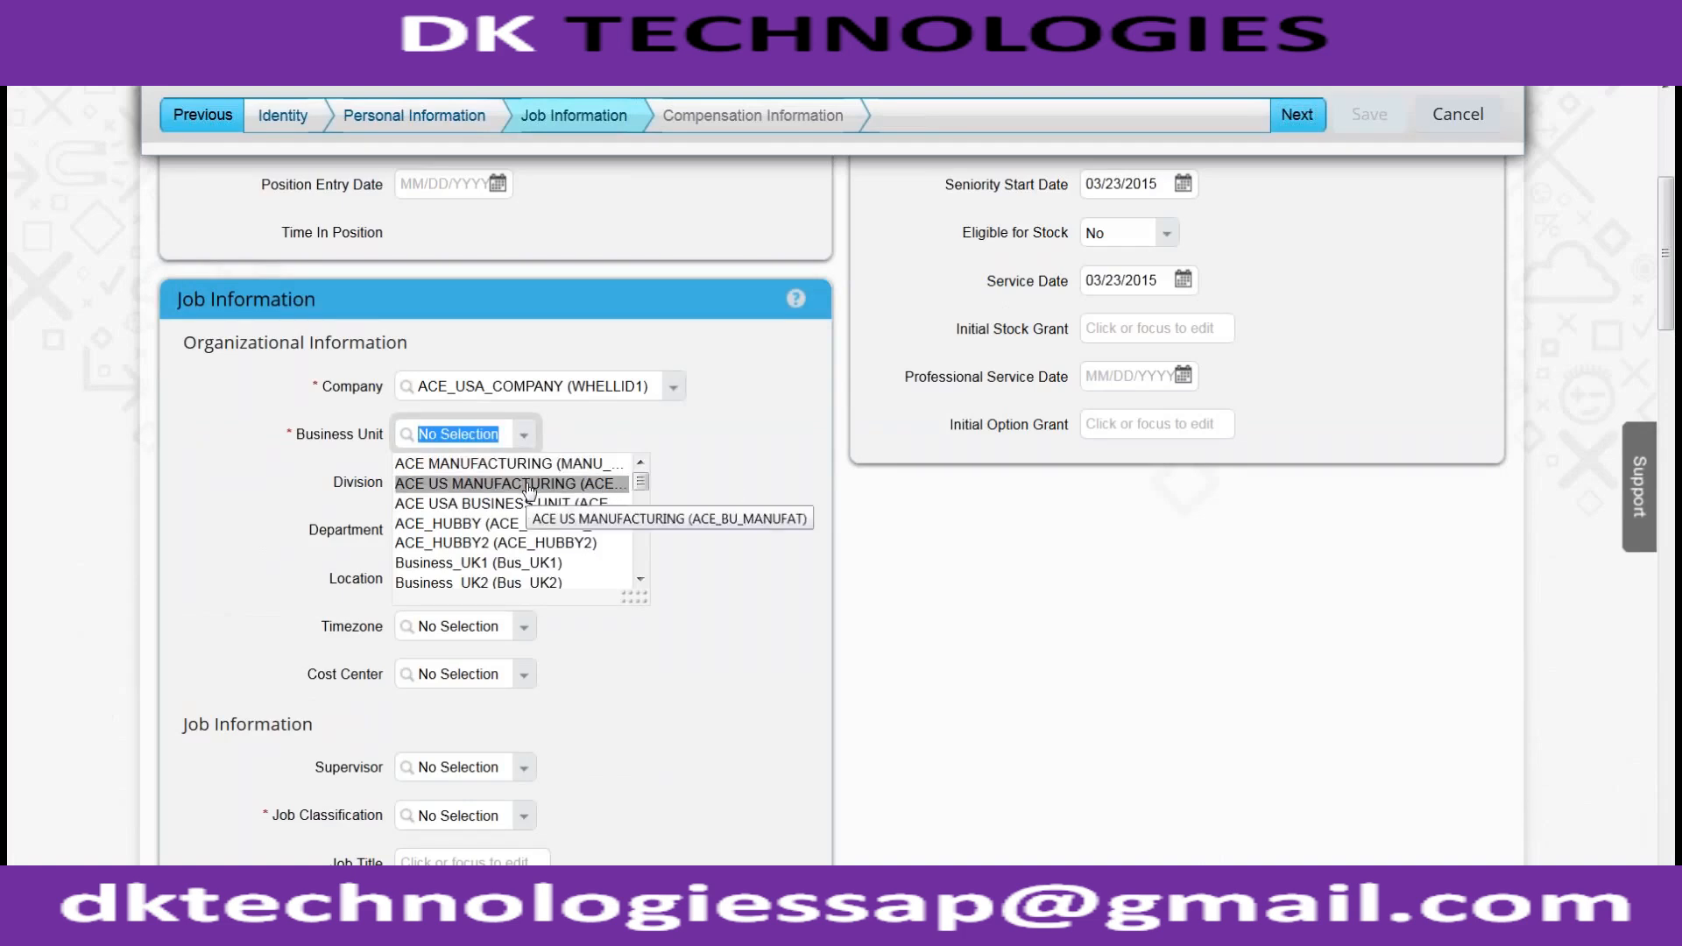
left_click(529, 487)
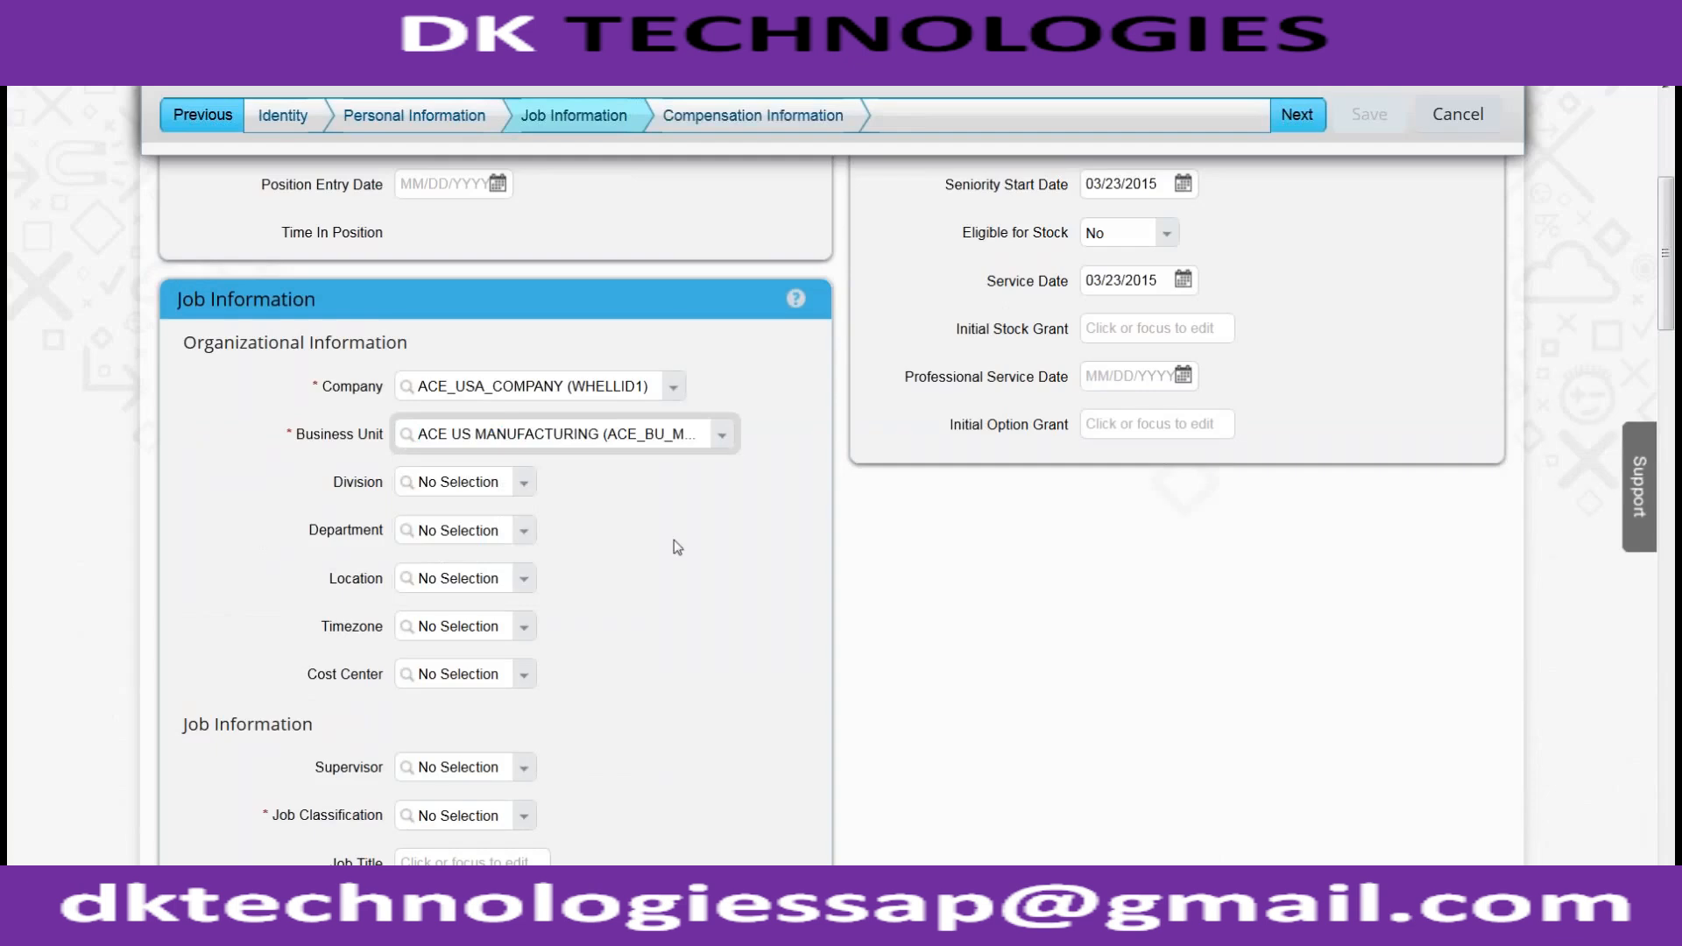
scroll(676, 543, "down", 5)
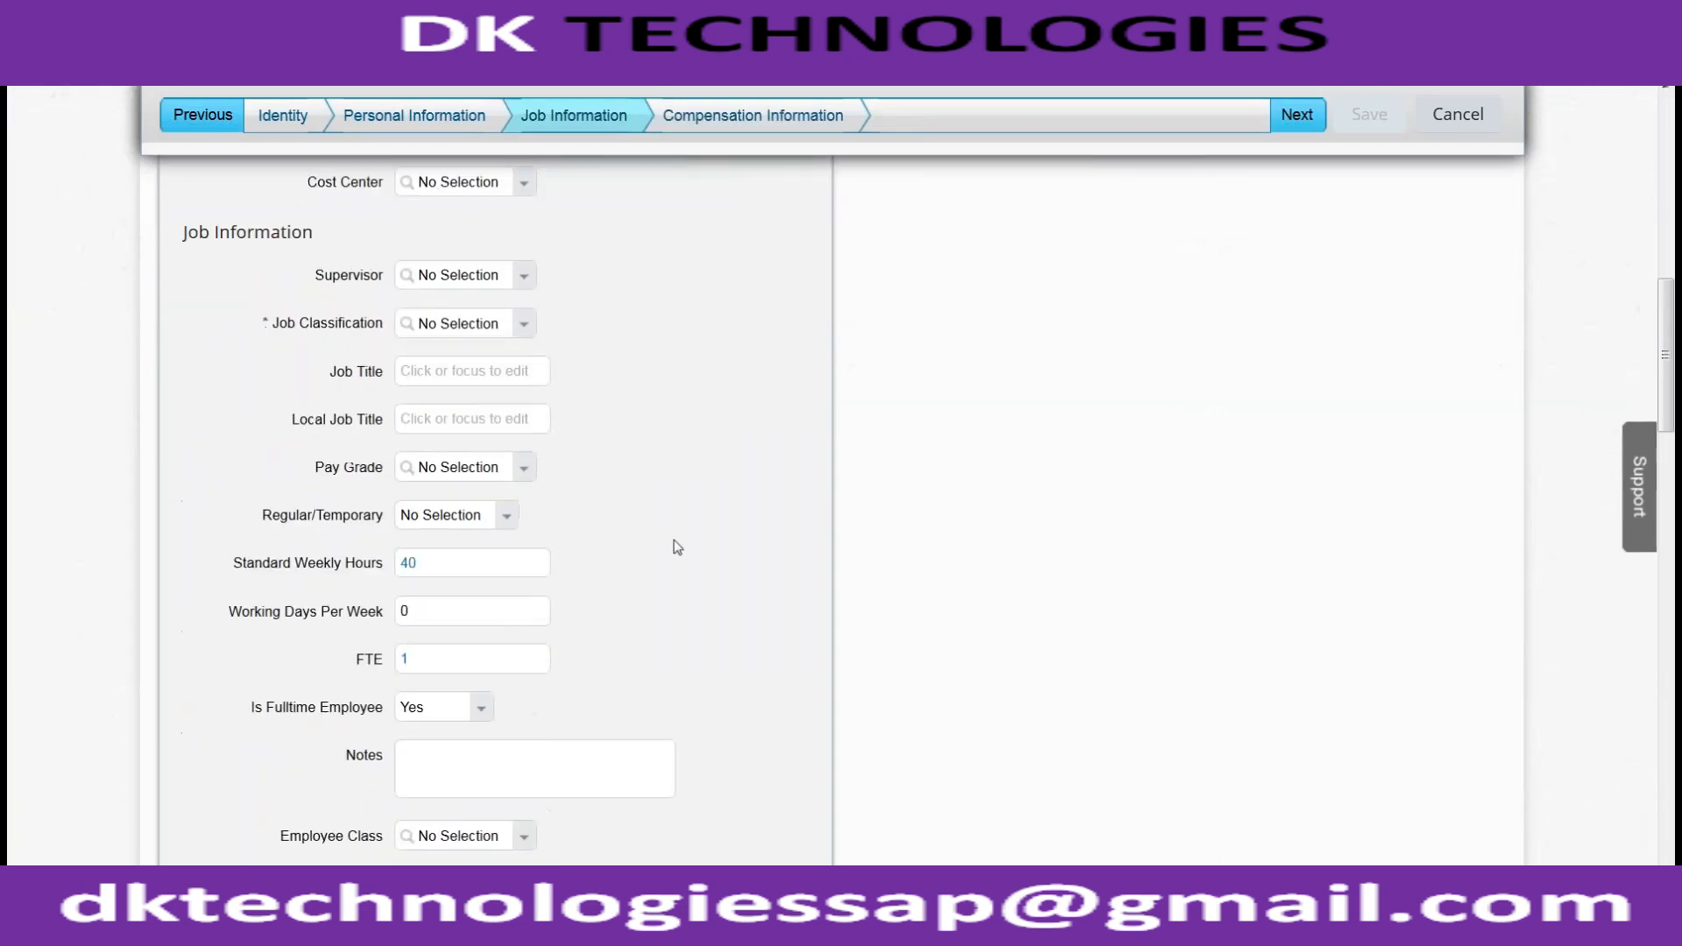
scroll(677, 546, "up", 5)
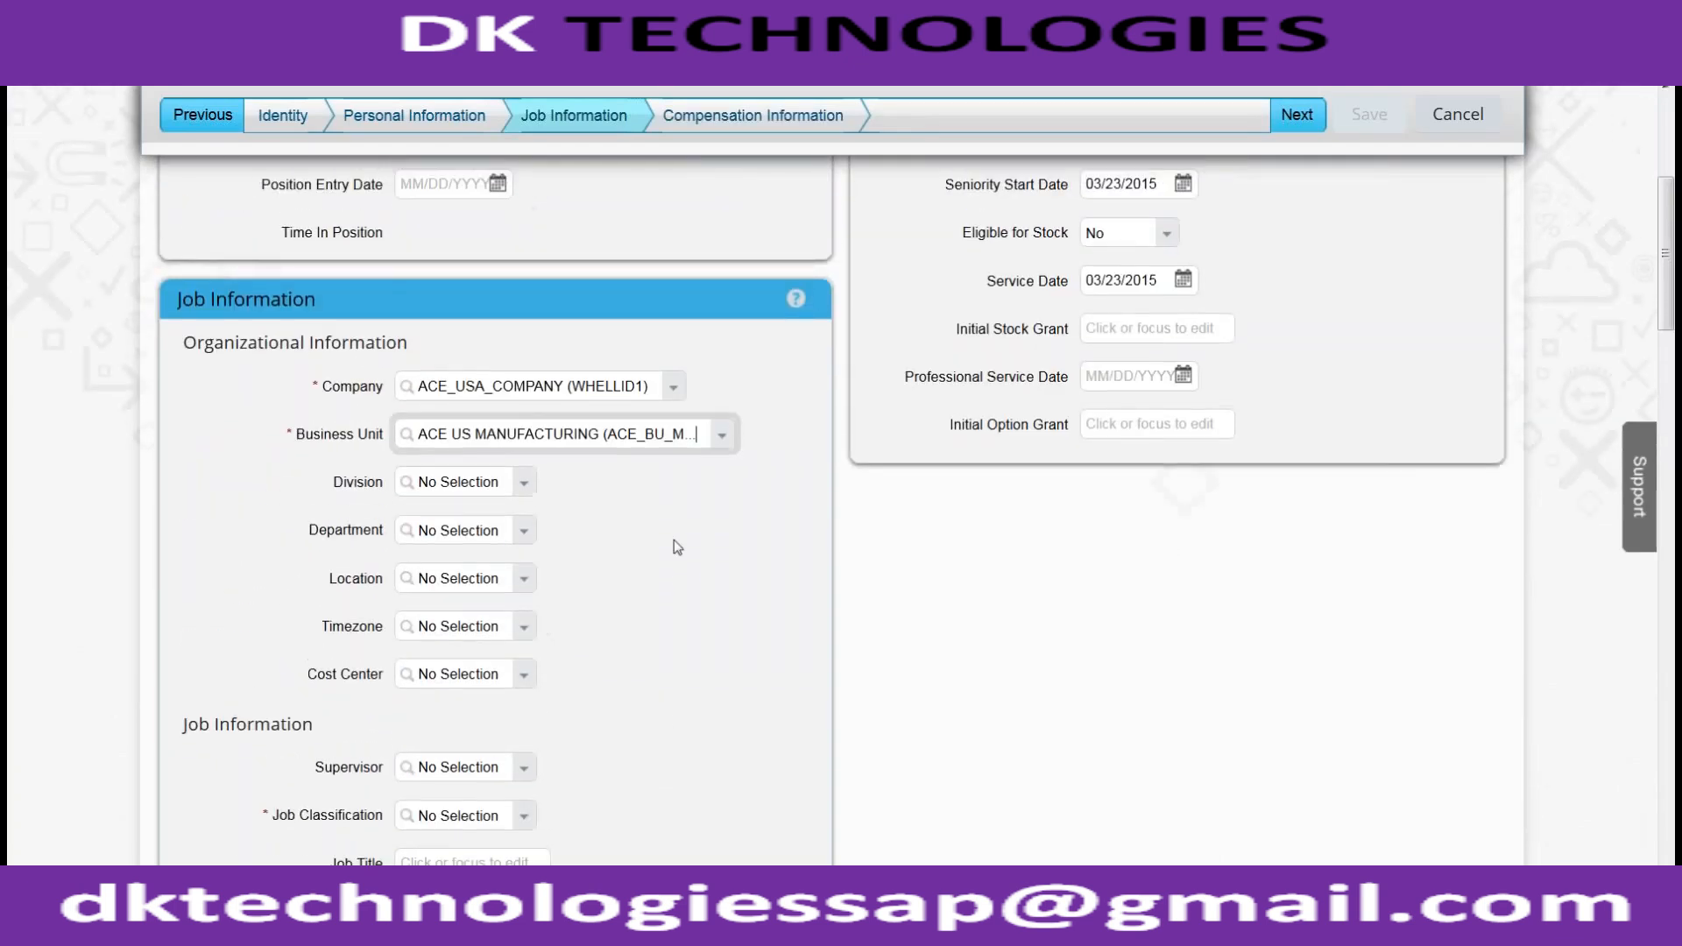
scroll(677, 547, "down", 4)
scroll(495, 319, "up", 3)
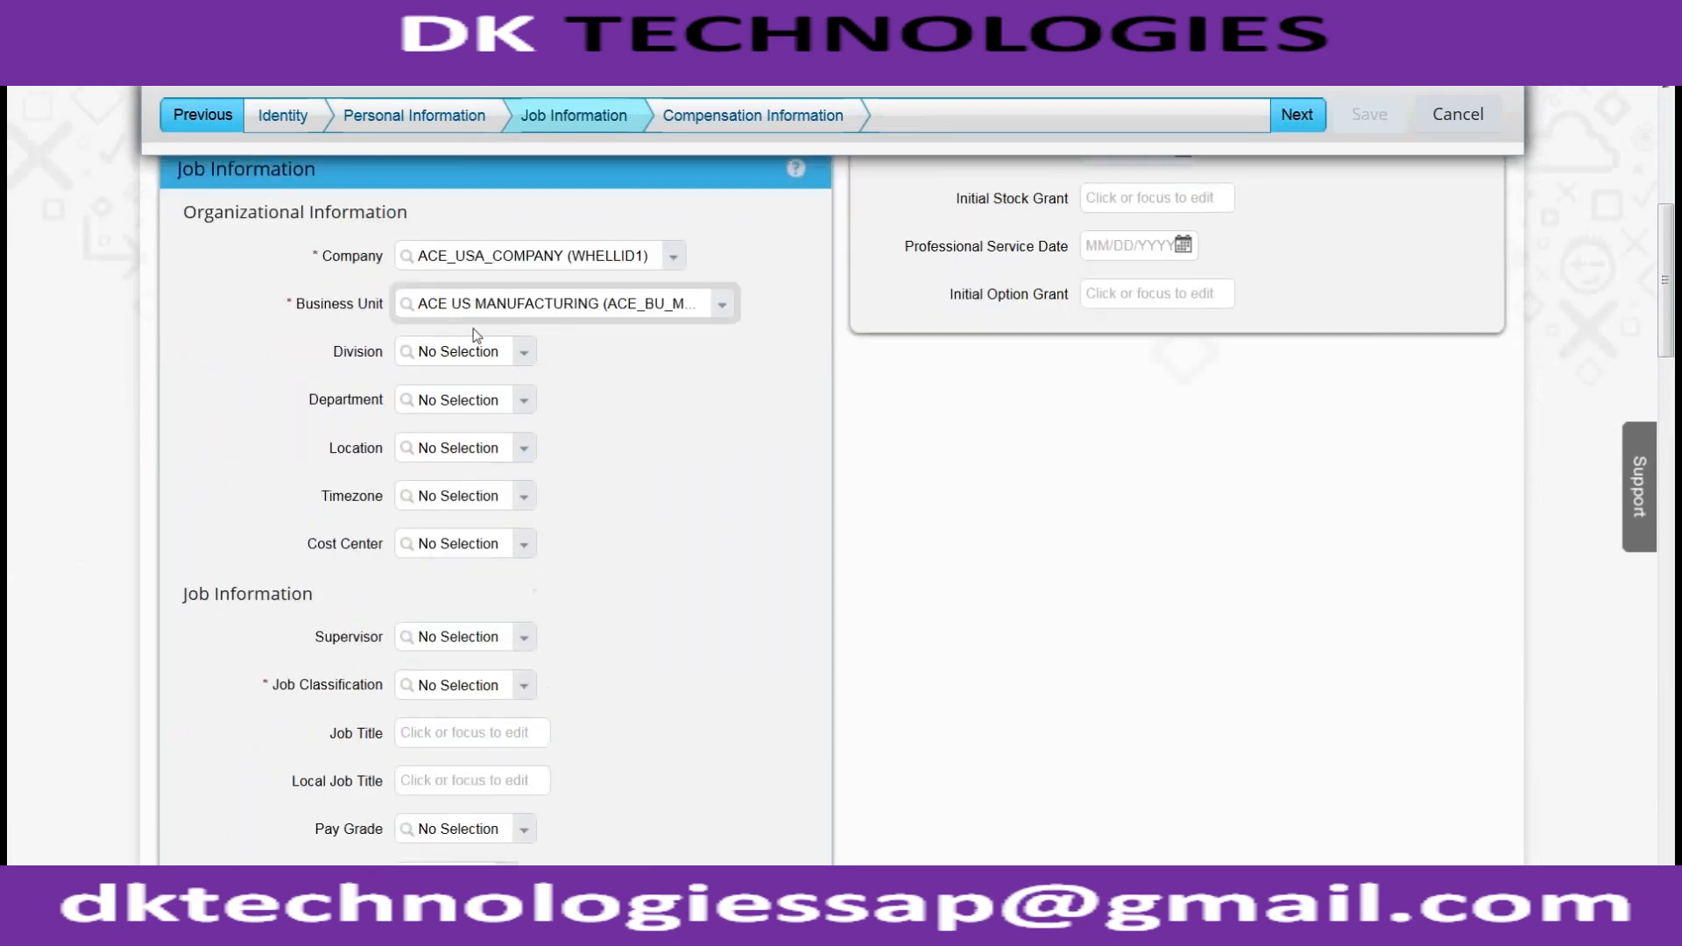
scroll(556, 431, "down", 4)
left_click_drag(484, 539, 375, 530)
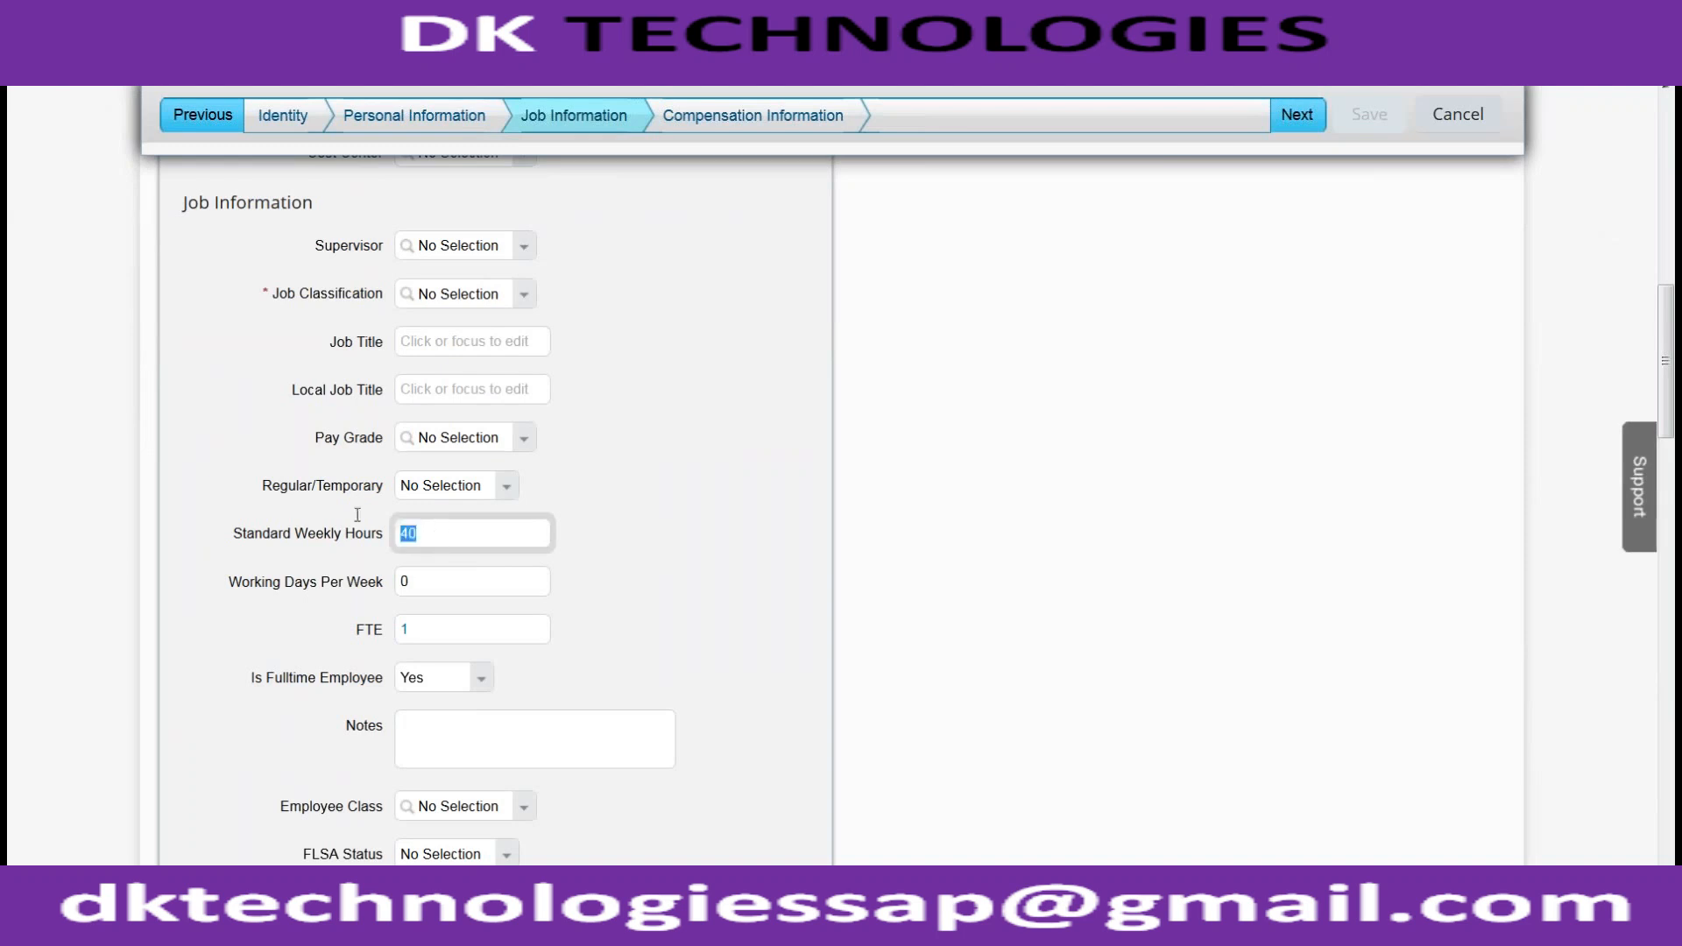
left_click_drag(296, 536, 372, 544)
left_click(443, 539)
double_click(438, 539)
Switch the business unit to ACE_HUBBY and dismiss the data-clearing warning
scroll(578, 351, "up", 7)
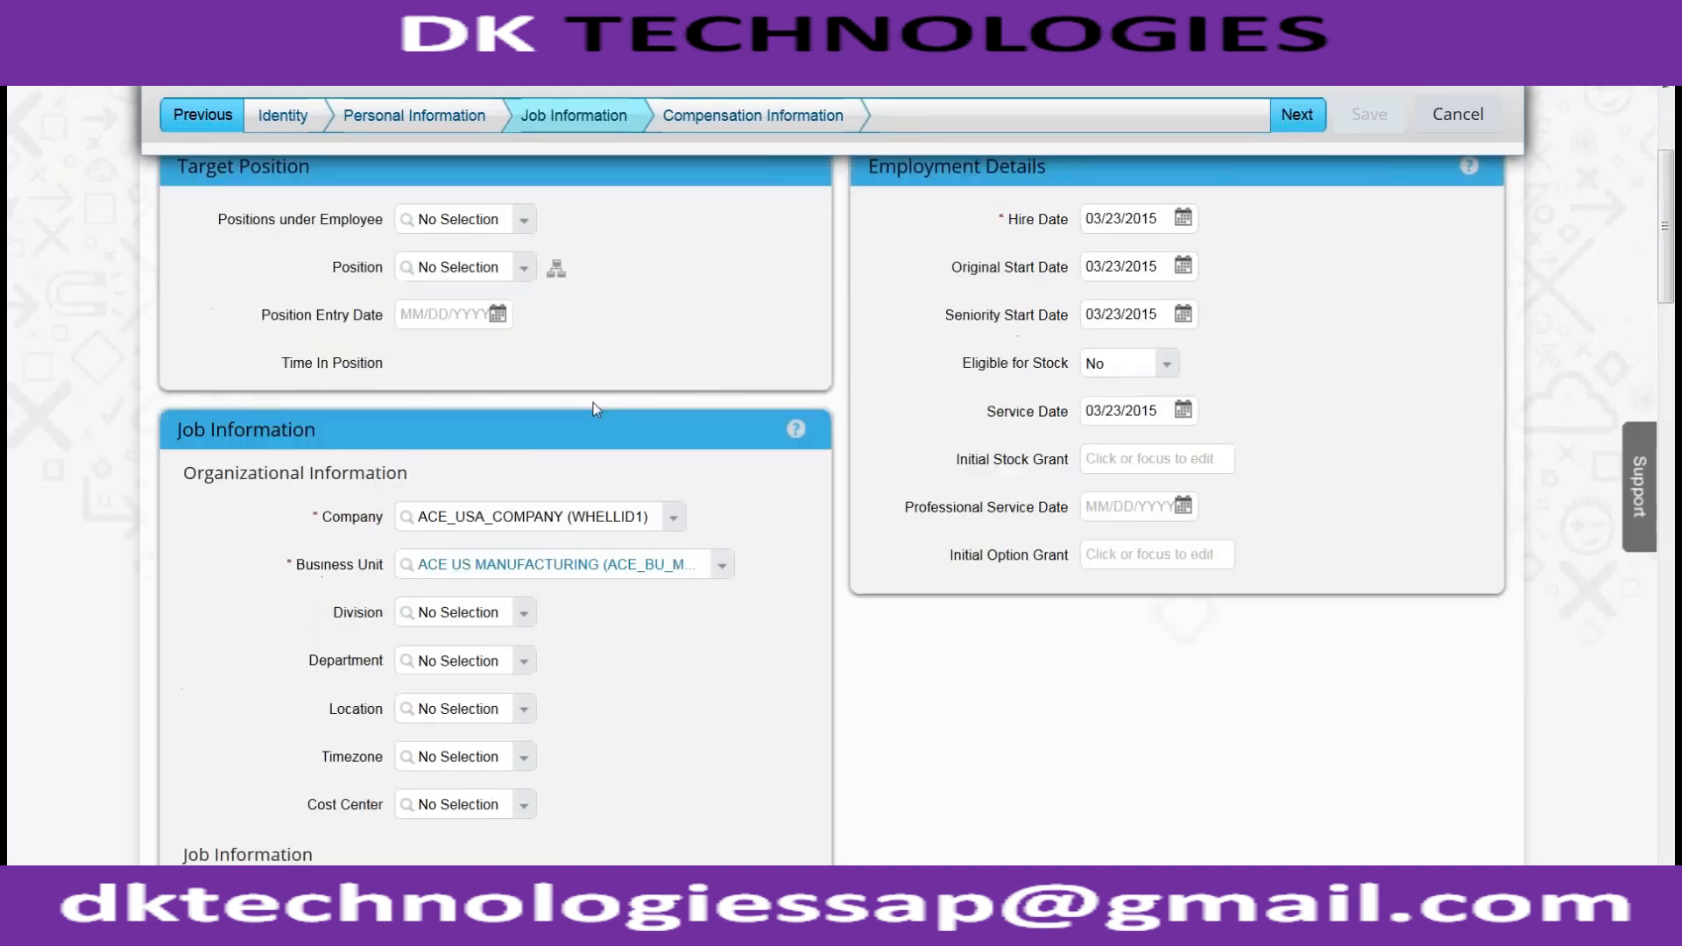
left_click(721, 564)
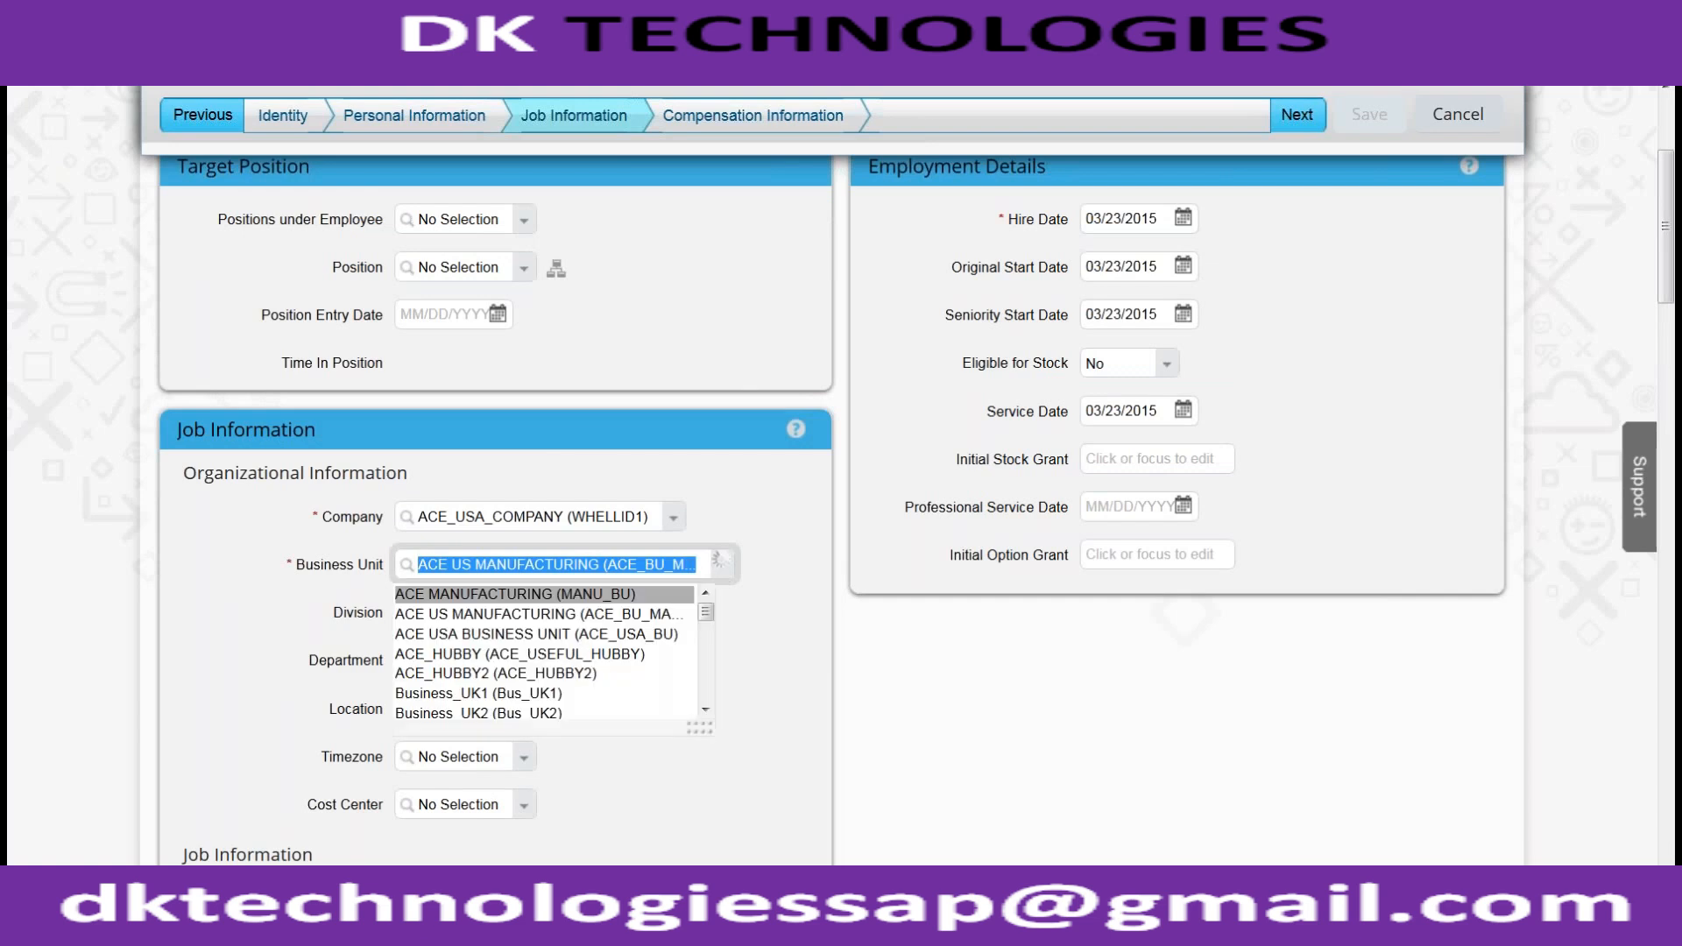
left_click(666, 654)
scroll(876, 593, "down", 7)
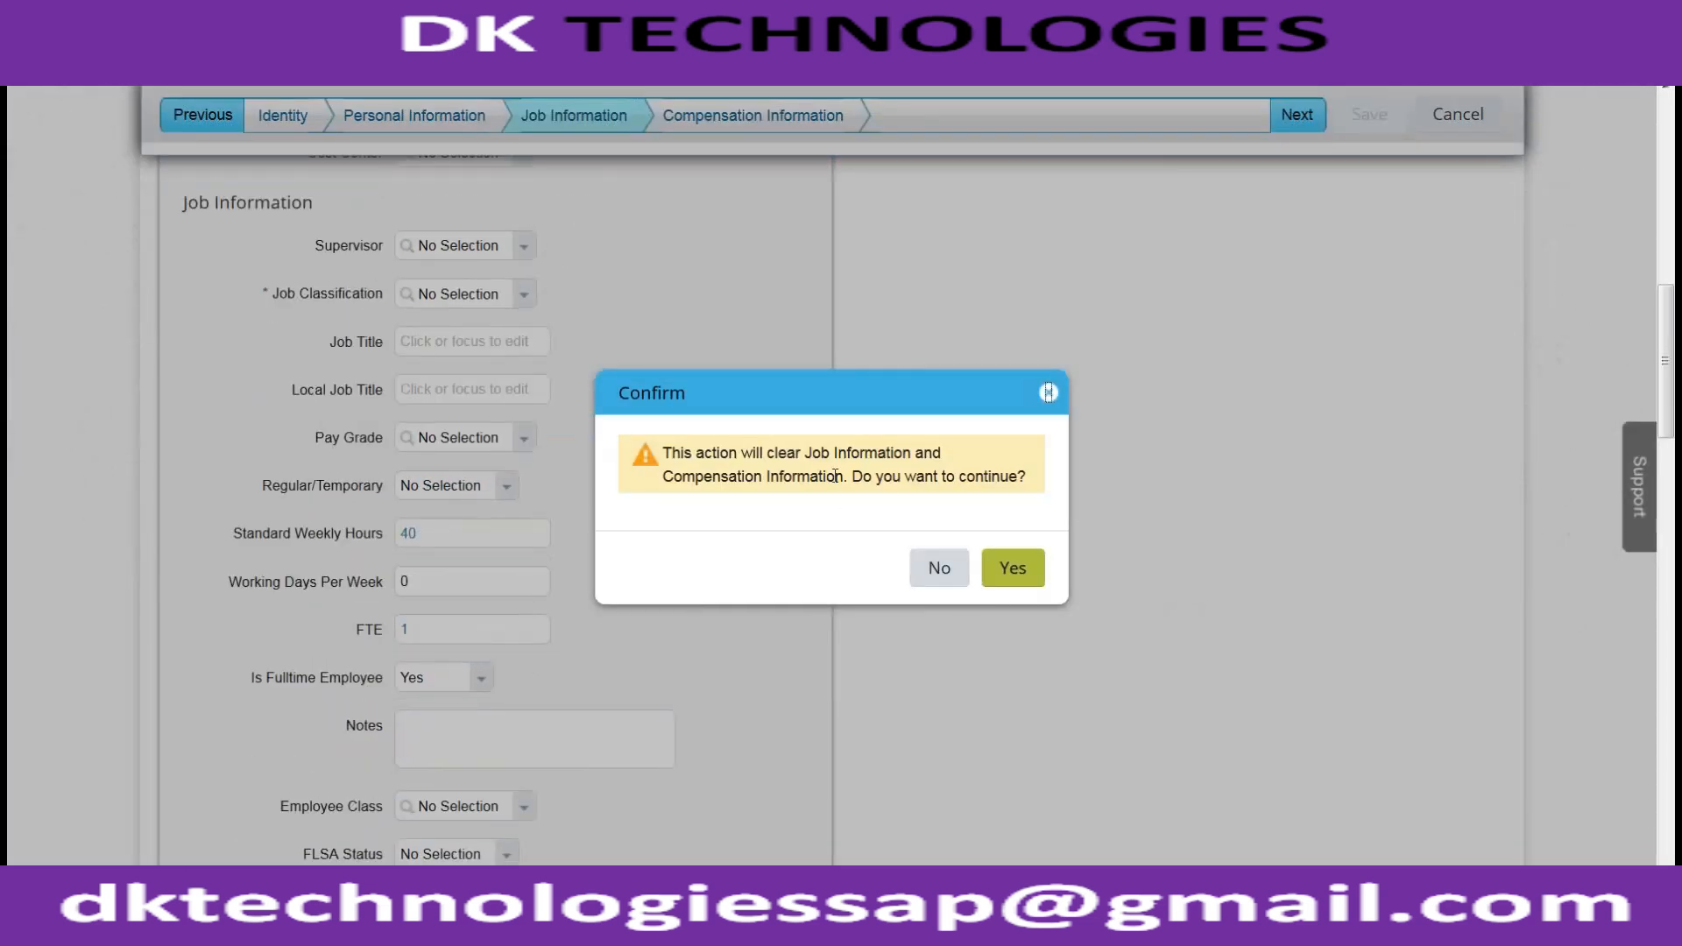
left_click(930, 562)
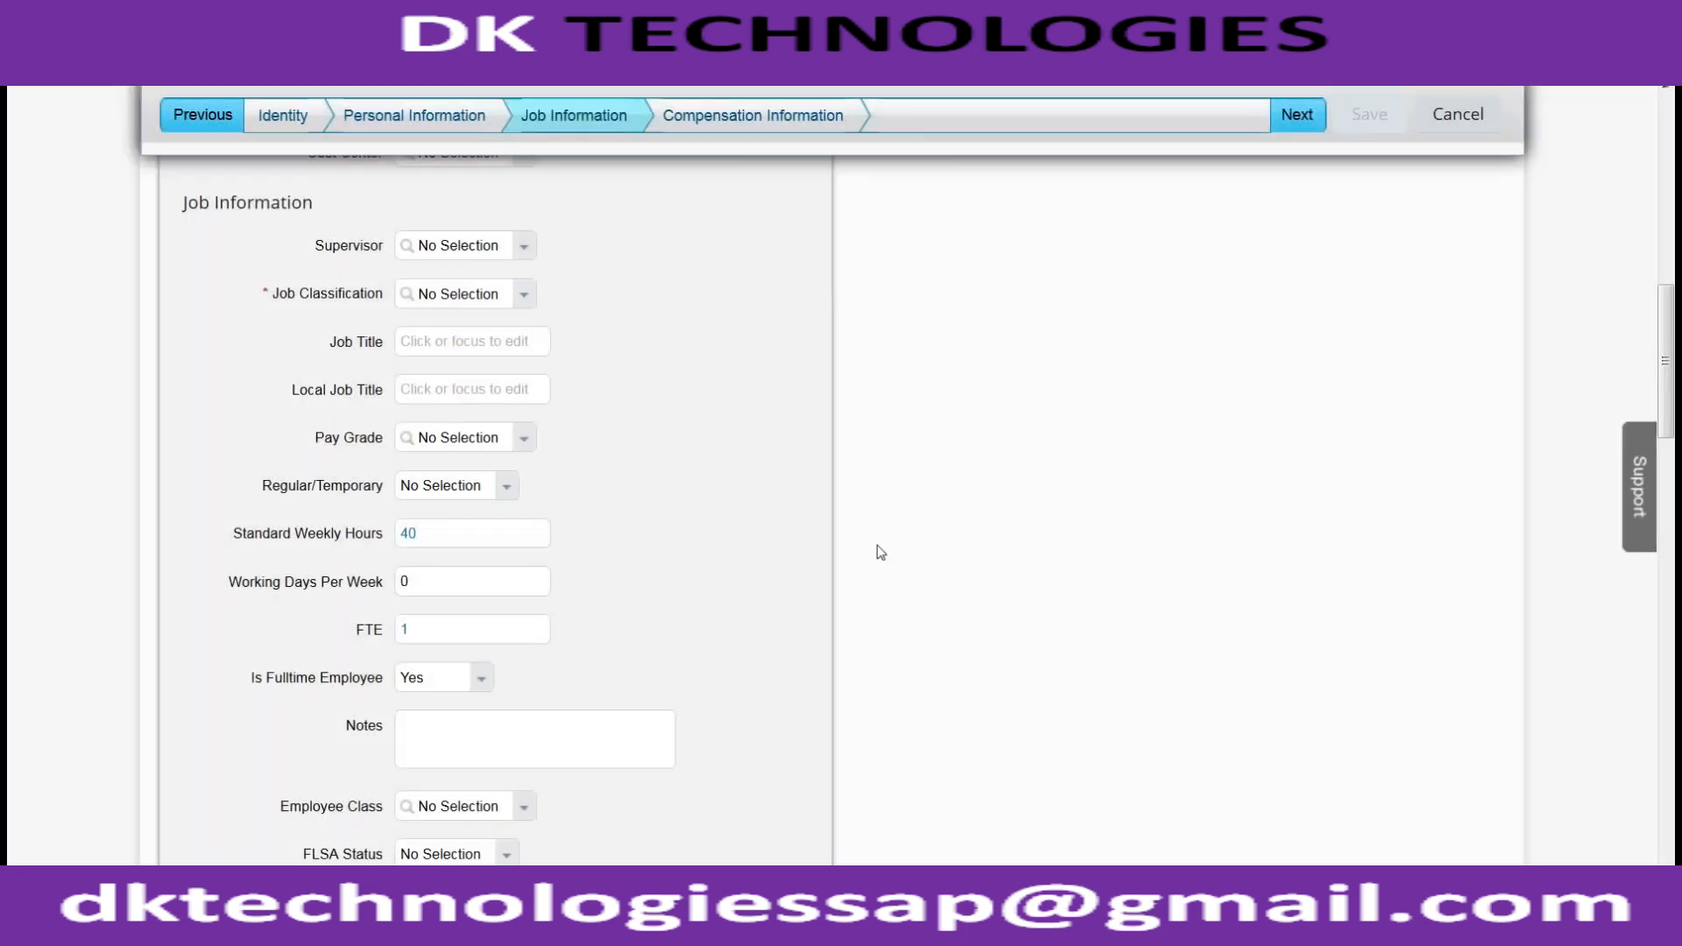
scroll(743, 529, "up", 4)
scroll(680, 533, "down", 4)
left_click(456, 535)
left_click_drag(456, 536, 357, 517)
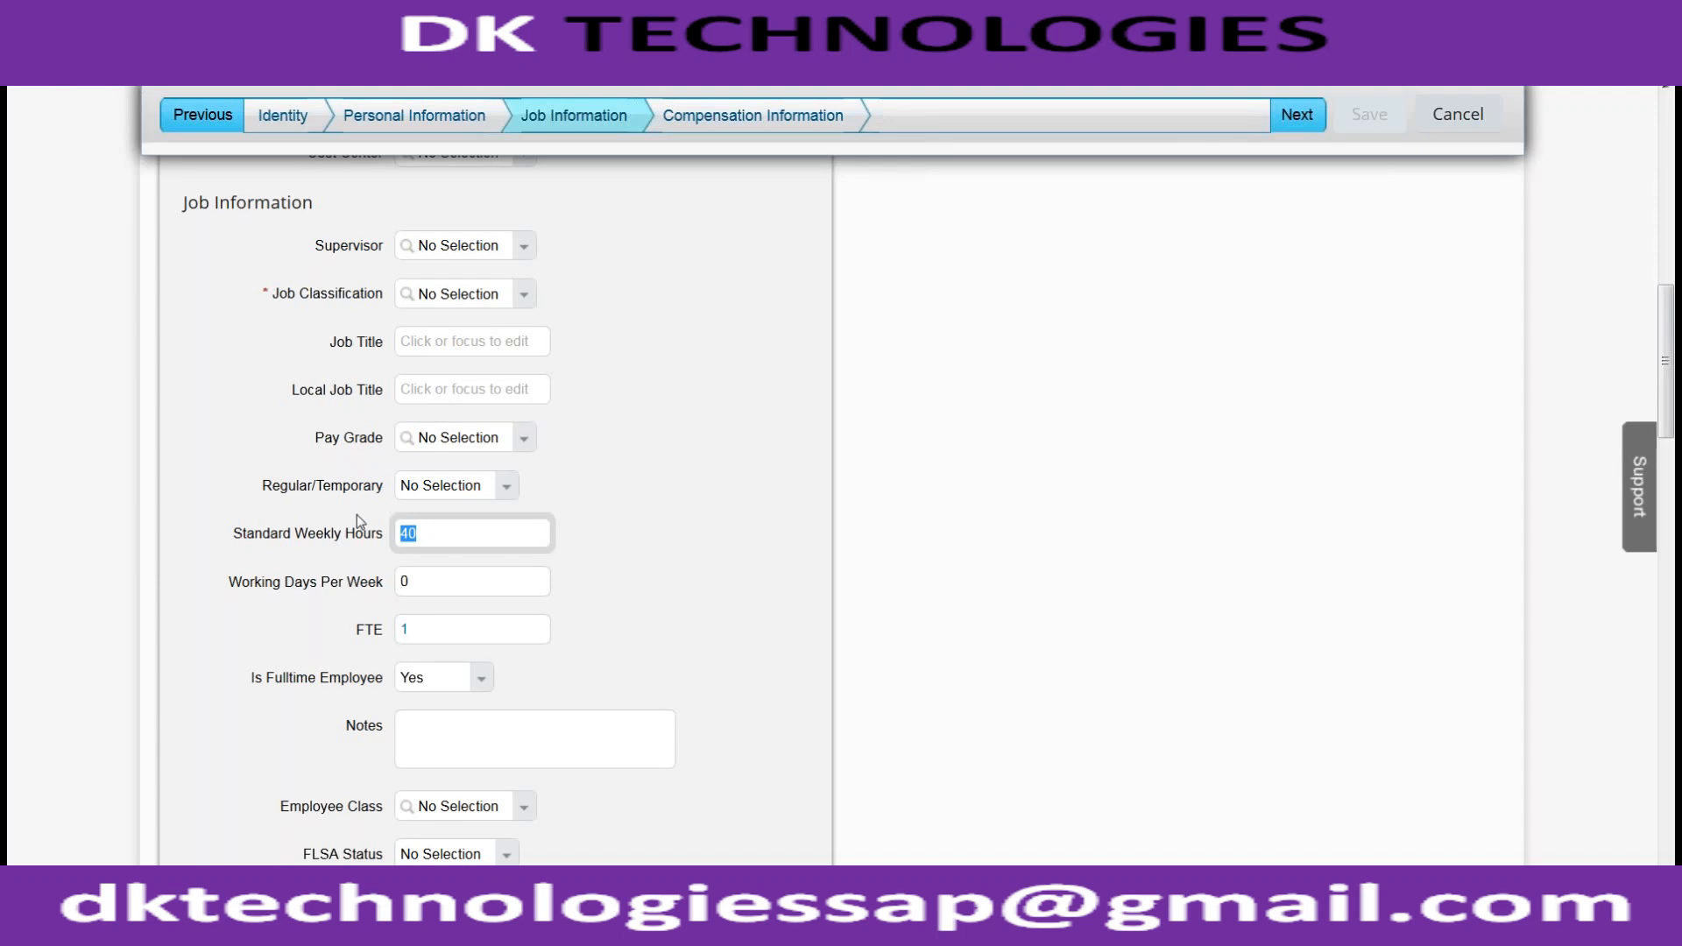
scroll(567, 499, "up", 2)
left_click(526, 424)
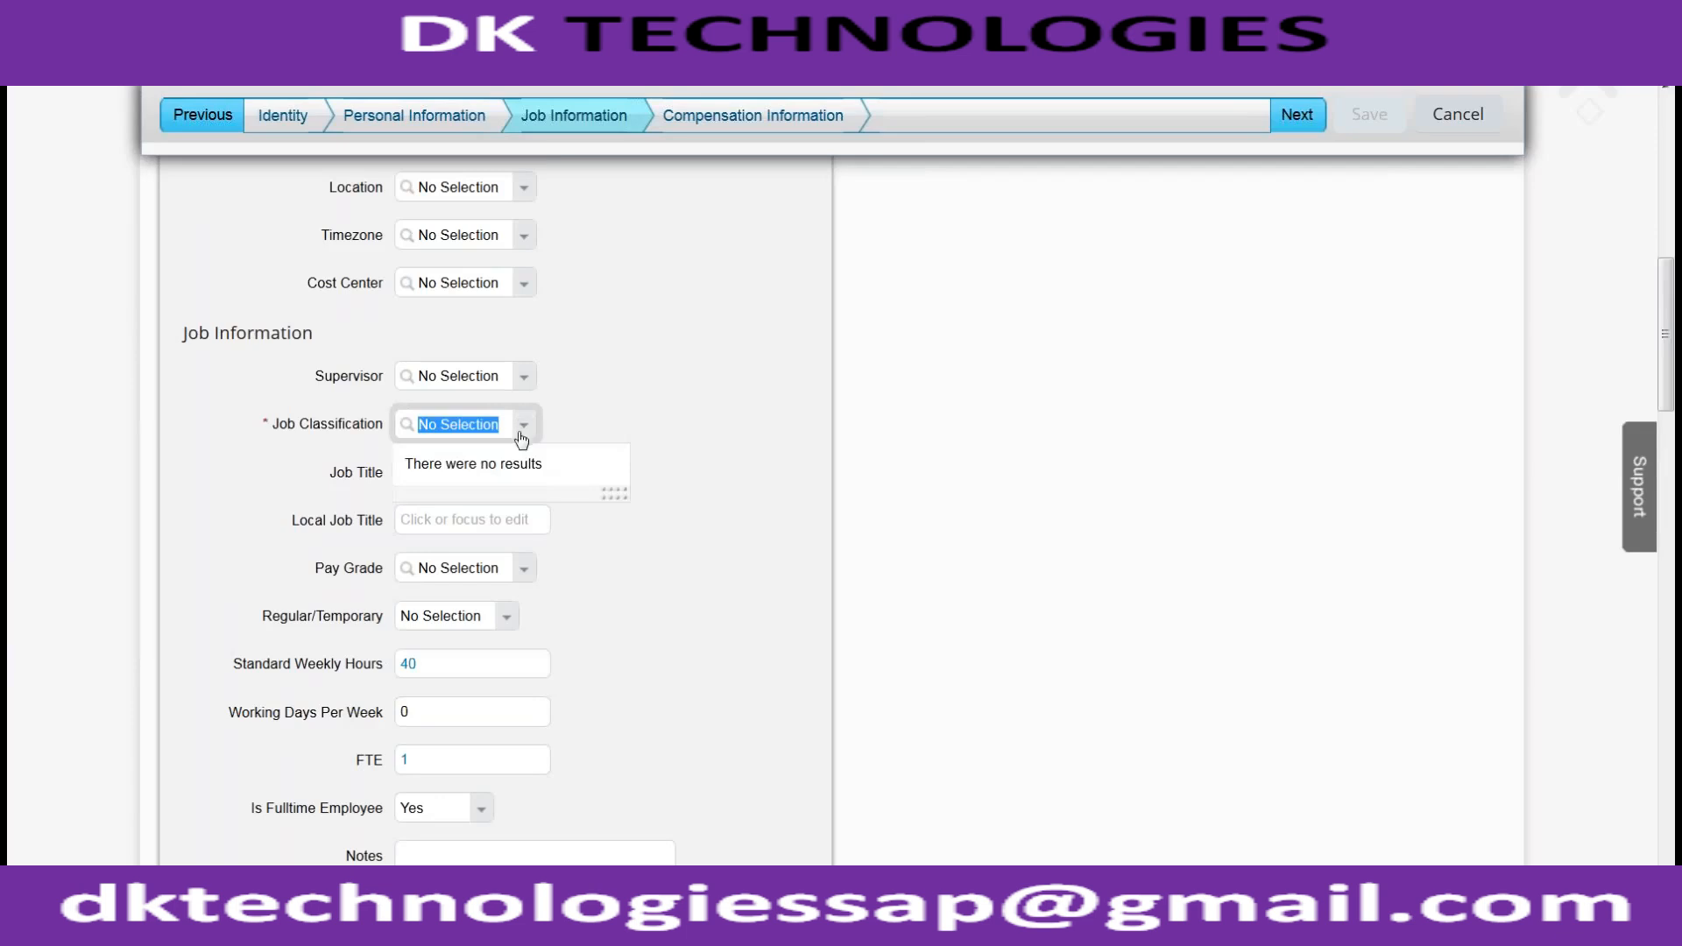
left_click(522, 436)
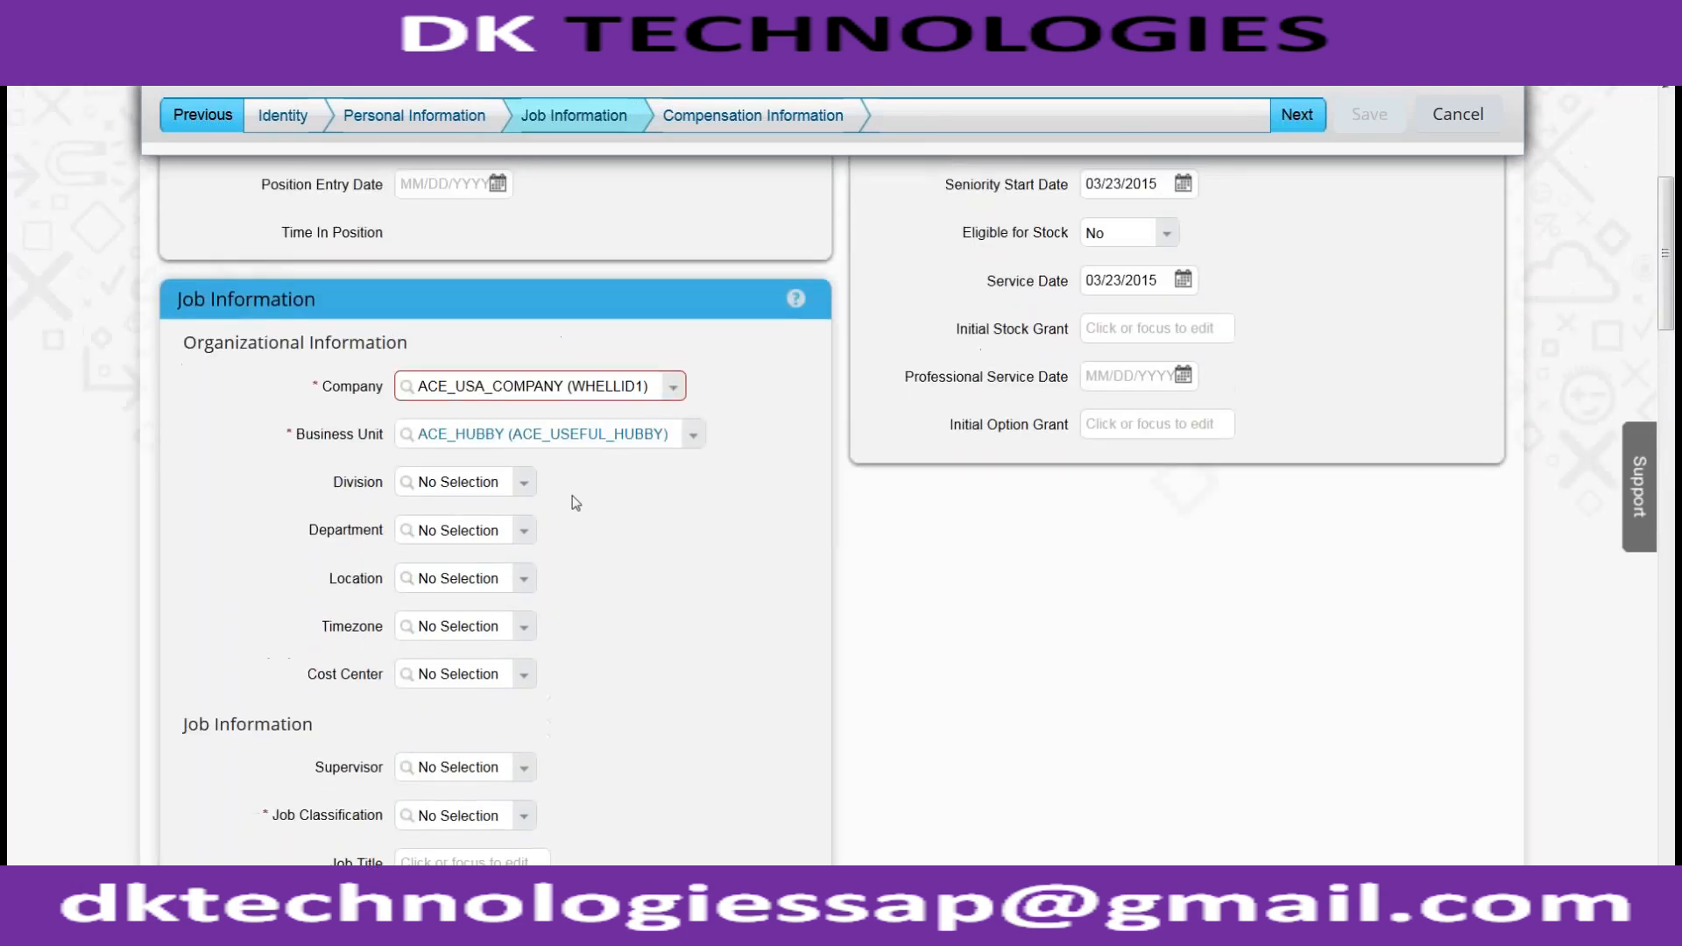
left_click(524, 484)
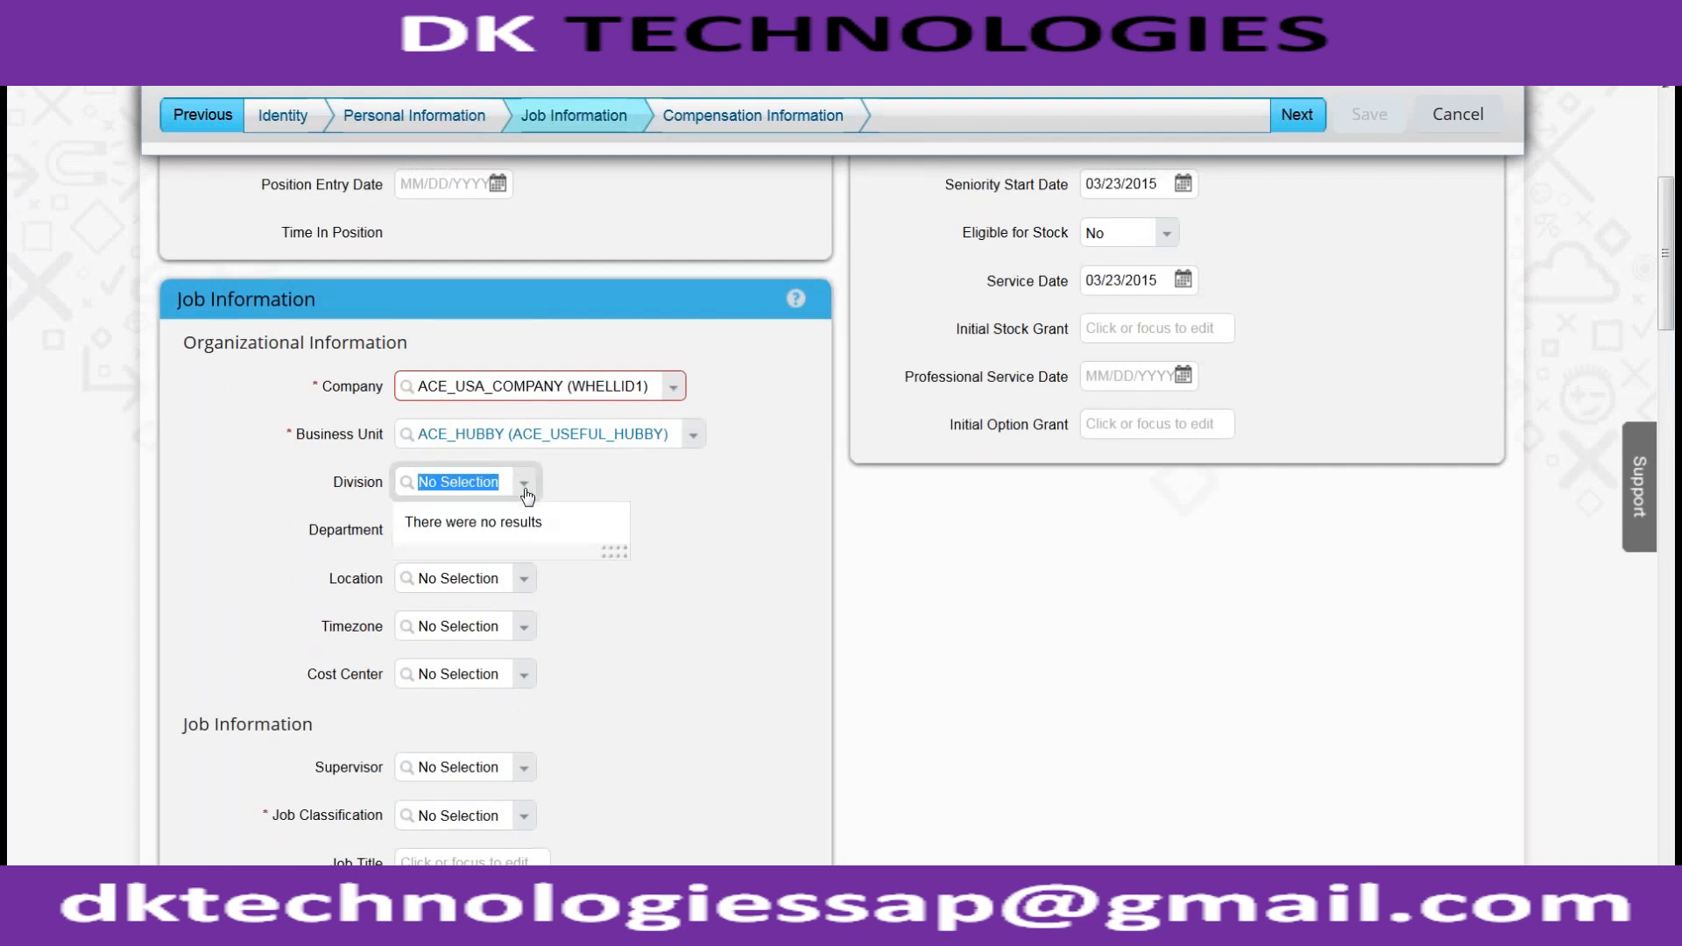
left_click(524, 531)
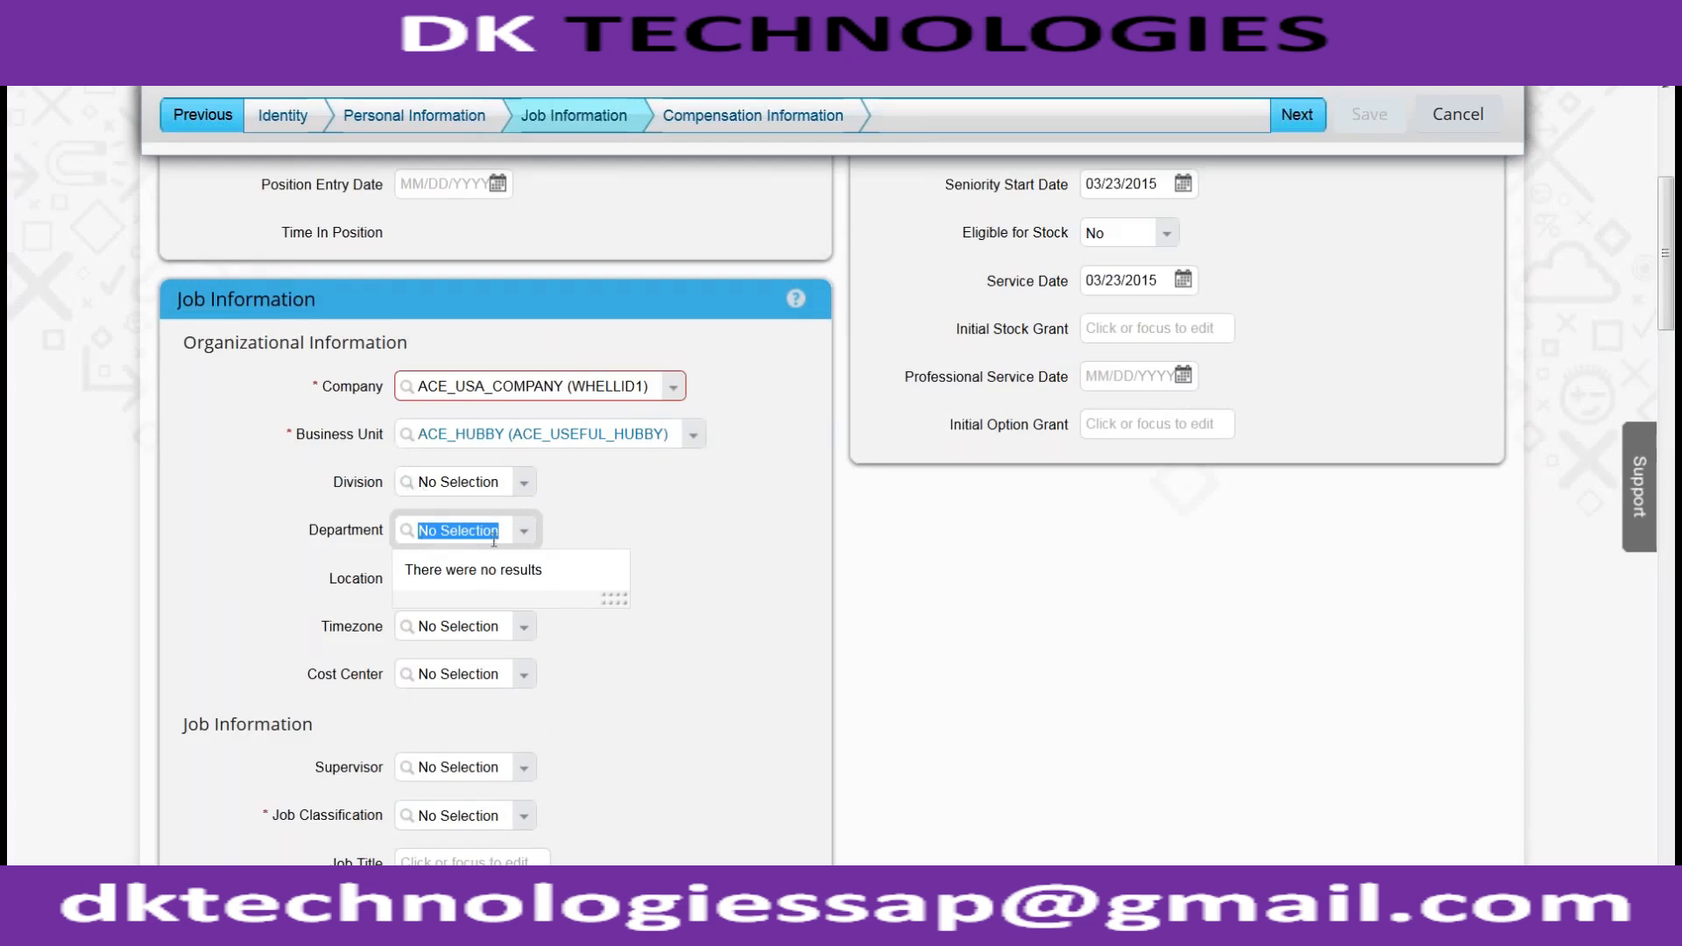
left_click(830, 532)
left_click(530, 581)
left_click(639, 568)
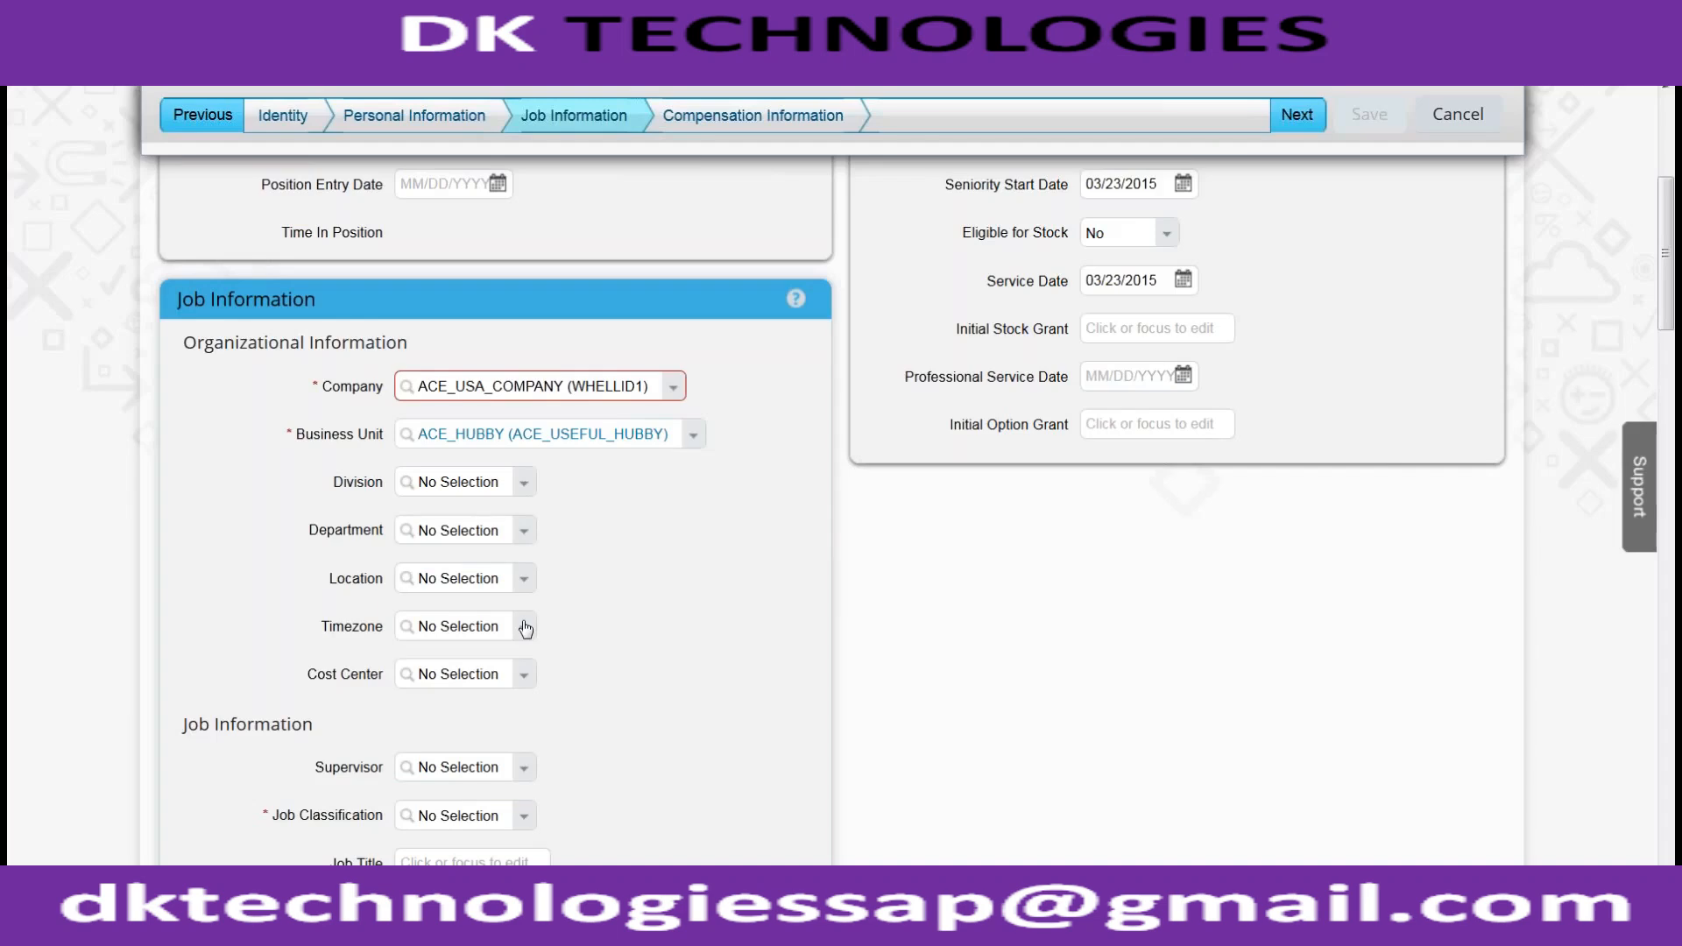
scroll(467, 601, "down", 2)
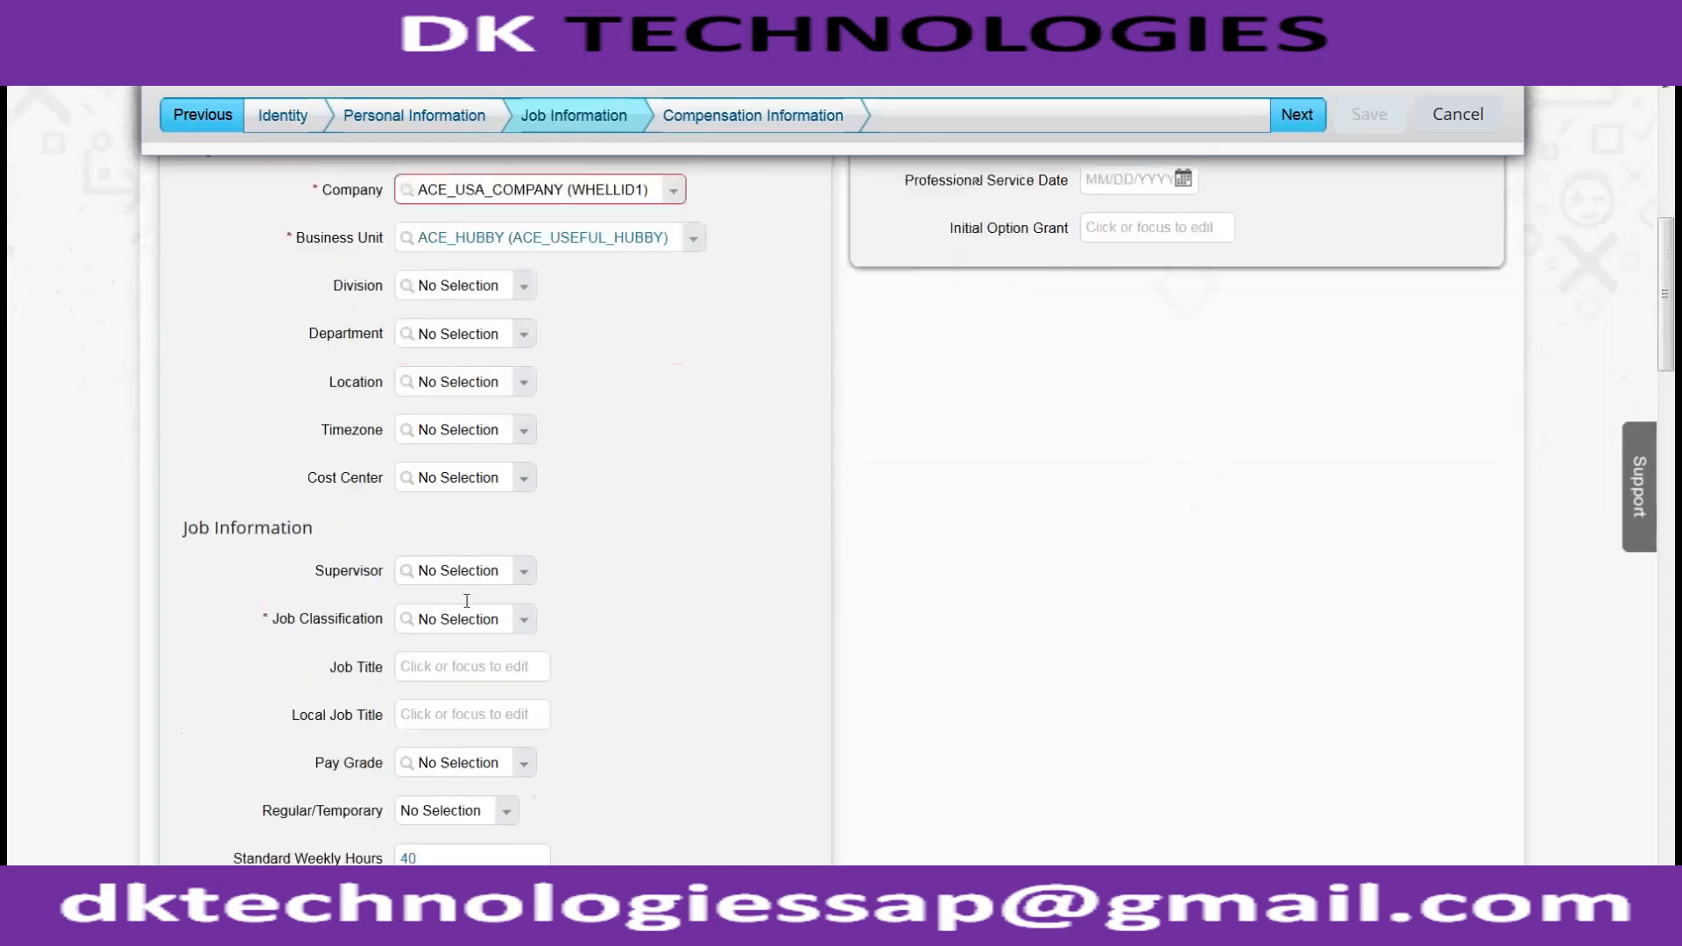
Go to the SuccessFactors sales demo login page
scroll(506, 368, "up", 3)
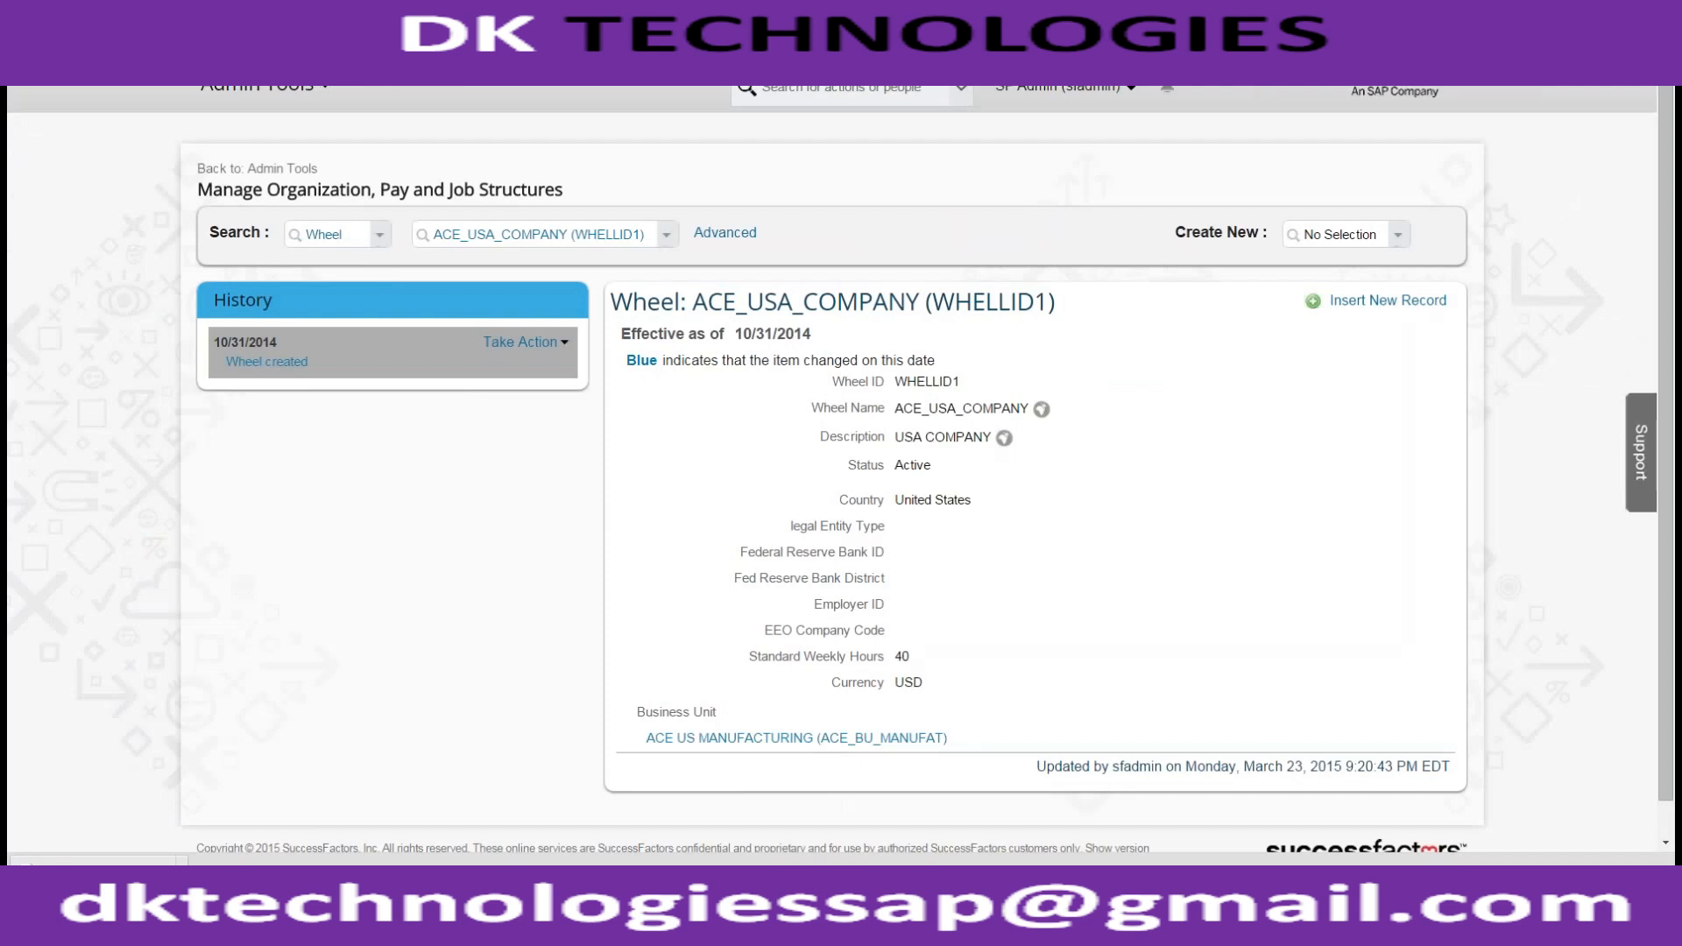
type("sales")
key("Return")
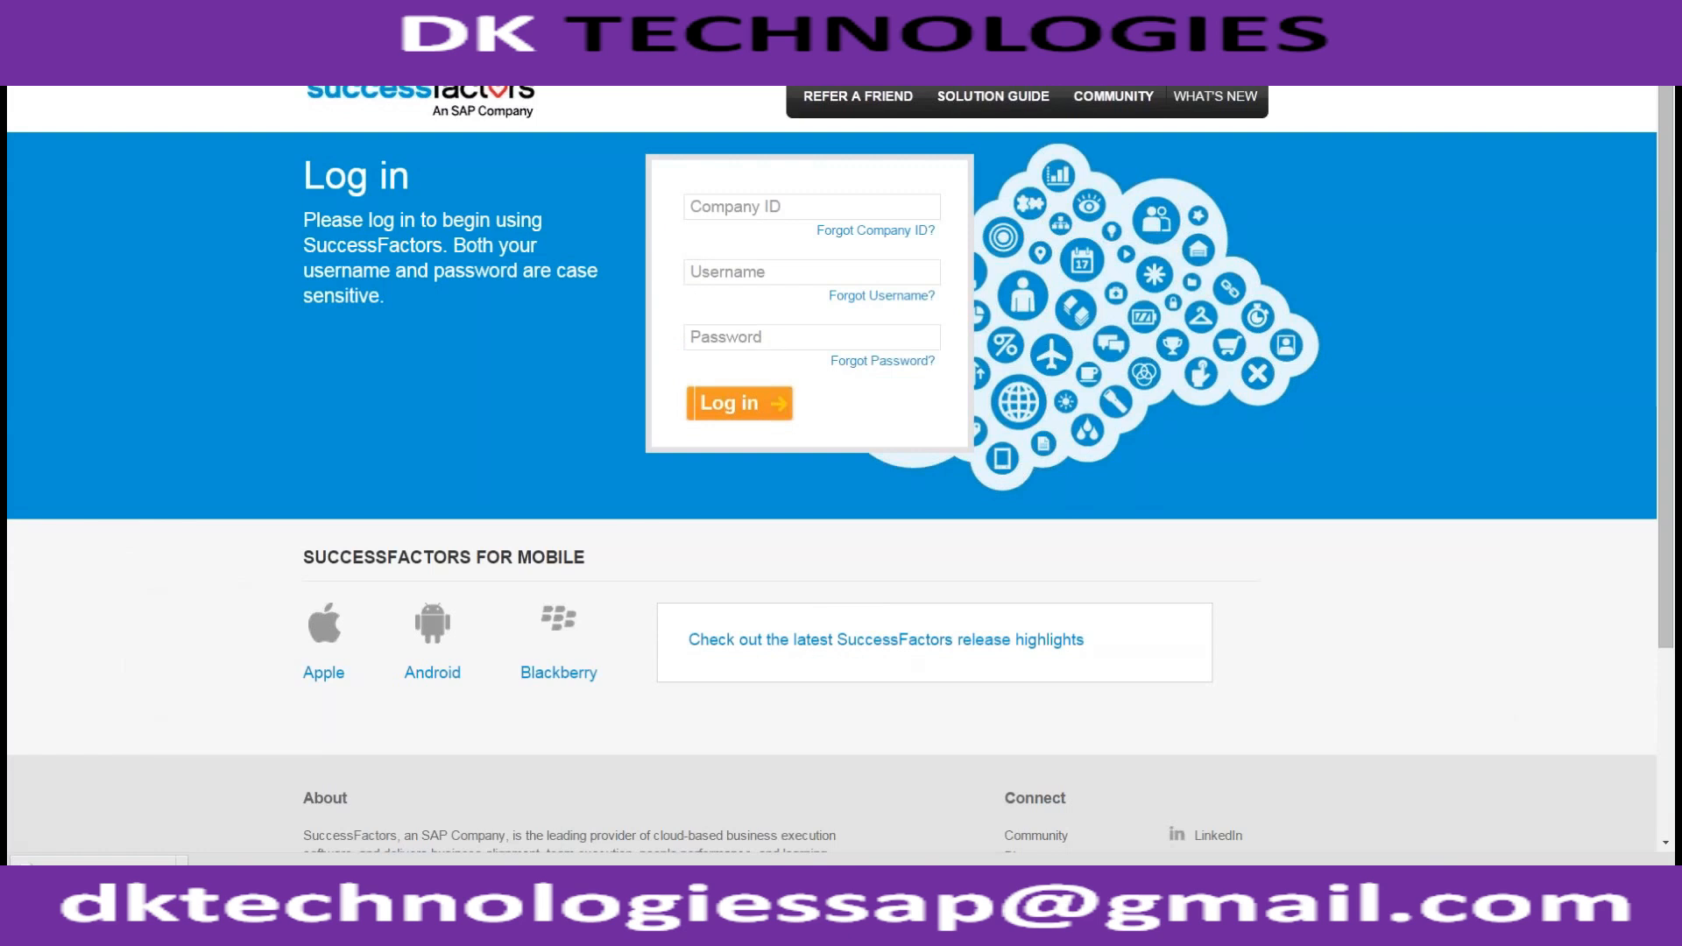
key("Down")
key("Down")
key("Down")
key("Down")
key("Down")
key("Down")
key("BackSpace")
key("BackSpace")
key("BackSpace")
key("BackSpace")
key("BackSpace")
key("BackSpace")
key("BackSpace")
key("BackSpace")
key("BackSpace")
key("BackSpace")
key("BackSpace")
key("BackSpace")
key("BackSpace")
key("BackSpace")
key("BackSpace")
key("BackSpace")
key("BackSpace")
key("BackSpace")
key("BackSpace")
key("BackSpace")
key("BackSpace")
key("BackSpace")
key("BackSpace")
key("BackSpace")
key("BackSpace")
key("BackSpace")
key("BackSpace")
key("BackSpace")
key("BackSpace")
key("BackSpace")
key("BackSpace")
key("BackSpace")
key("BackSpace")
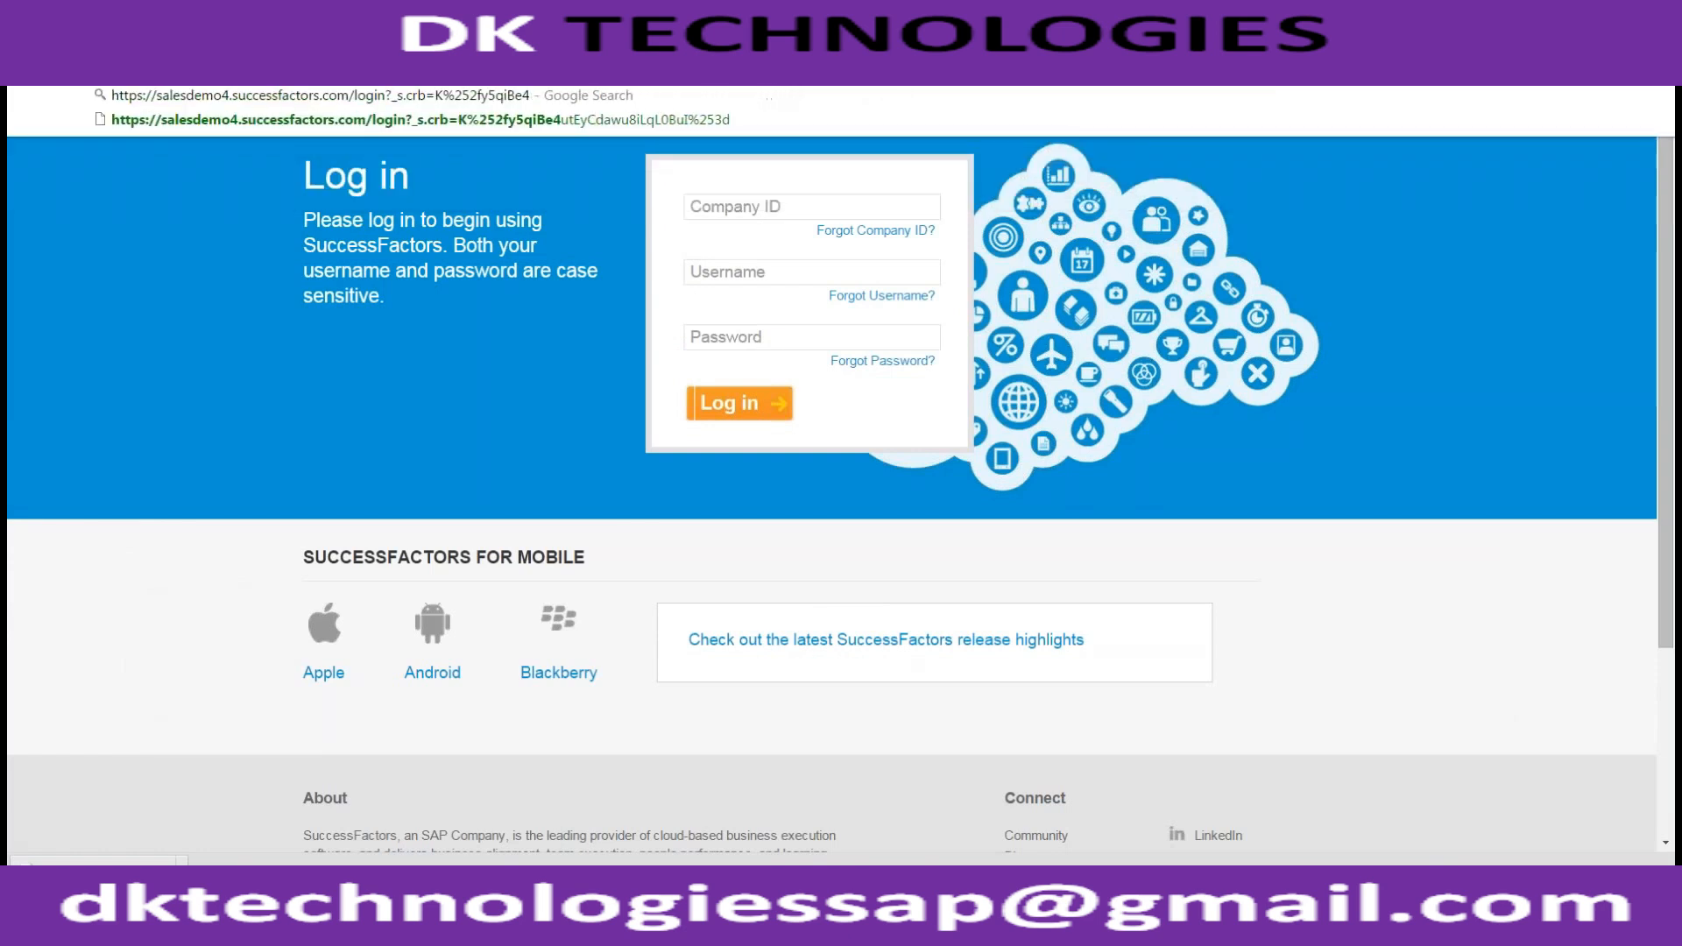
key("BackSpace")
key("BackSpace")
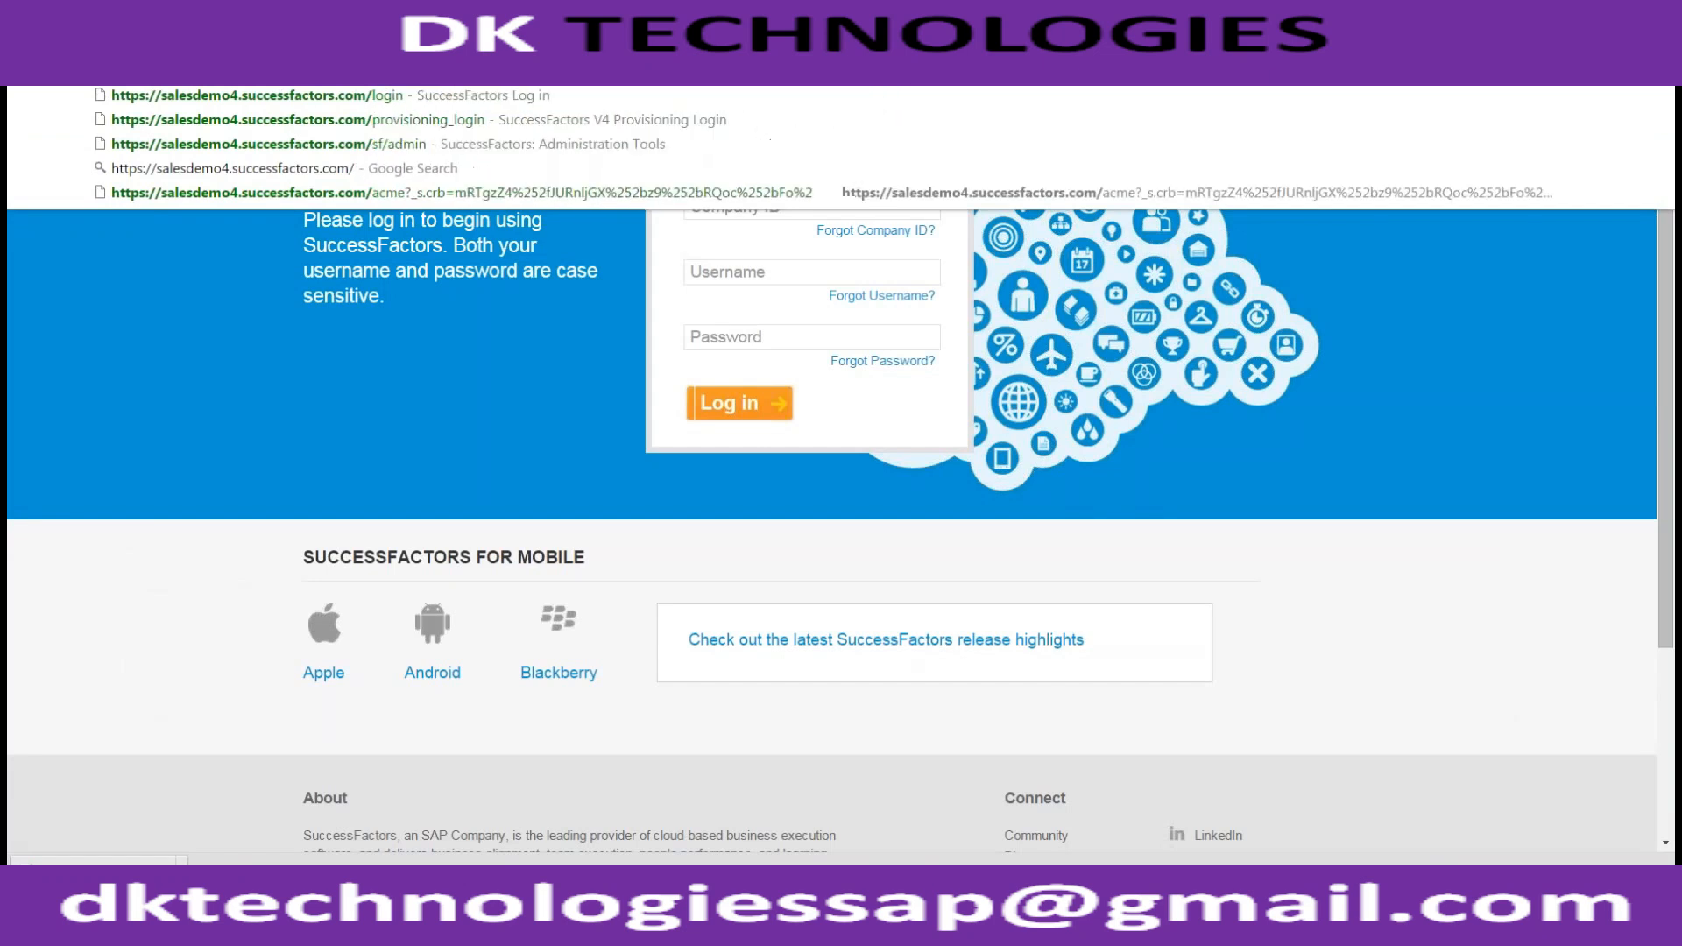
type("[pr")
key("BackSpace")
key("BackSpace")
key("BackSpace")
type("[p")
key("BackSpace")
key("BackSpace")
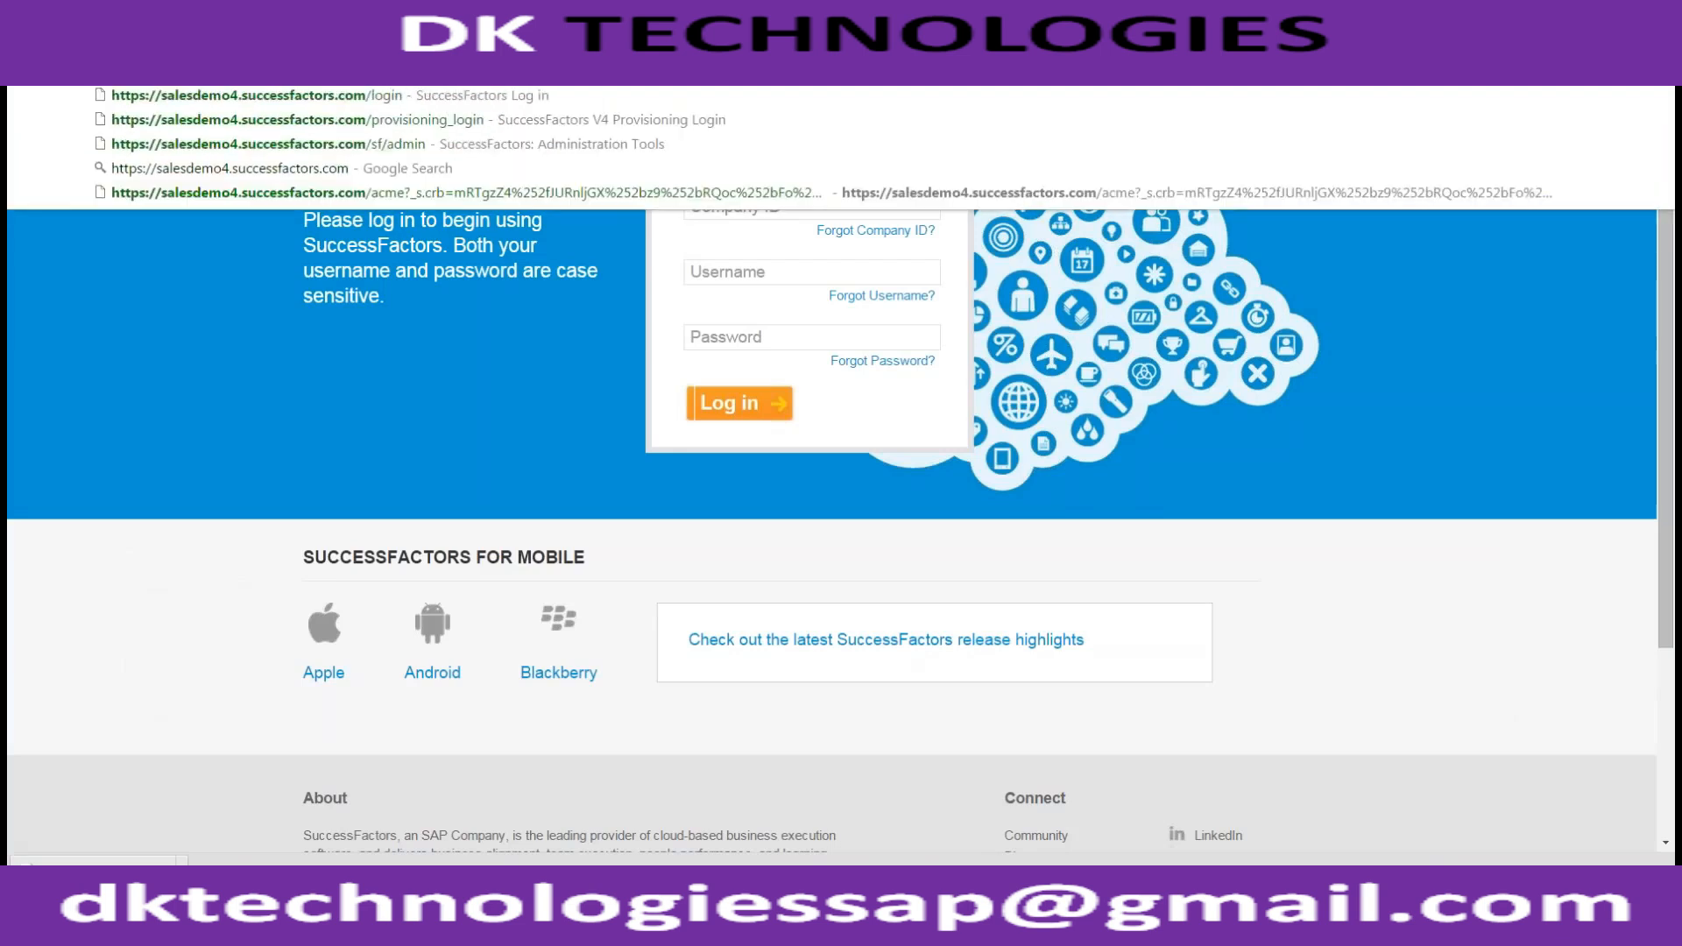
type("pro")
key("Return")
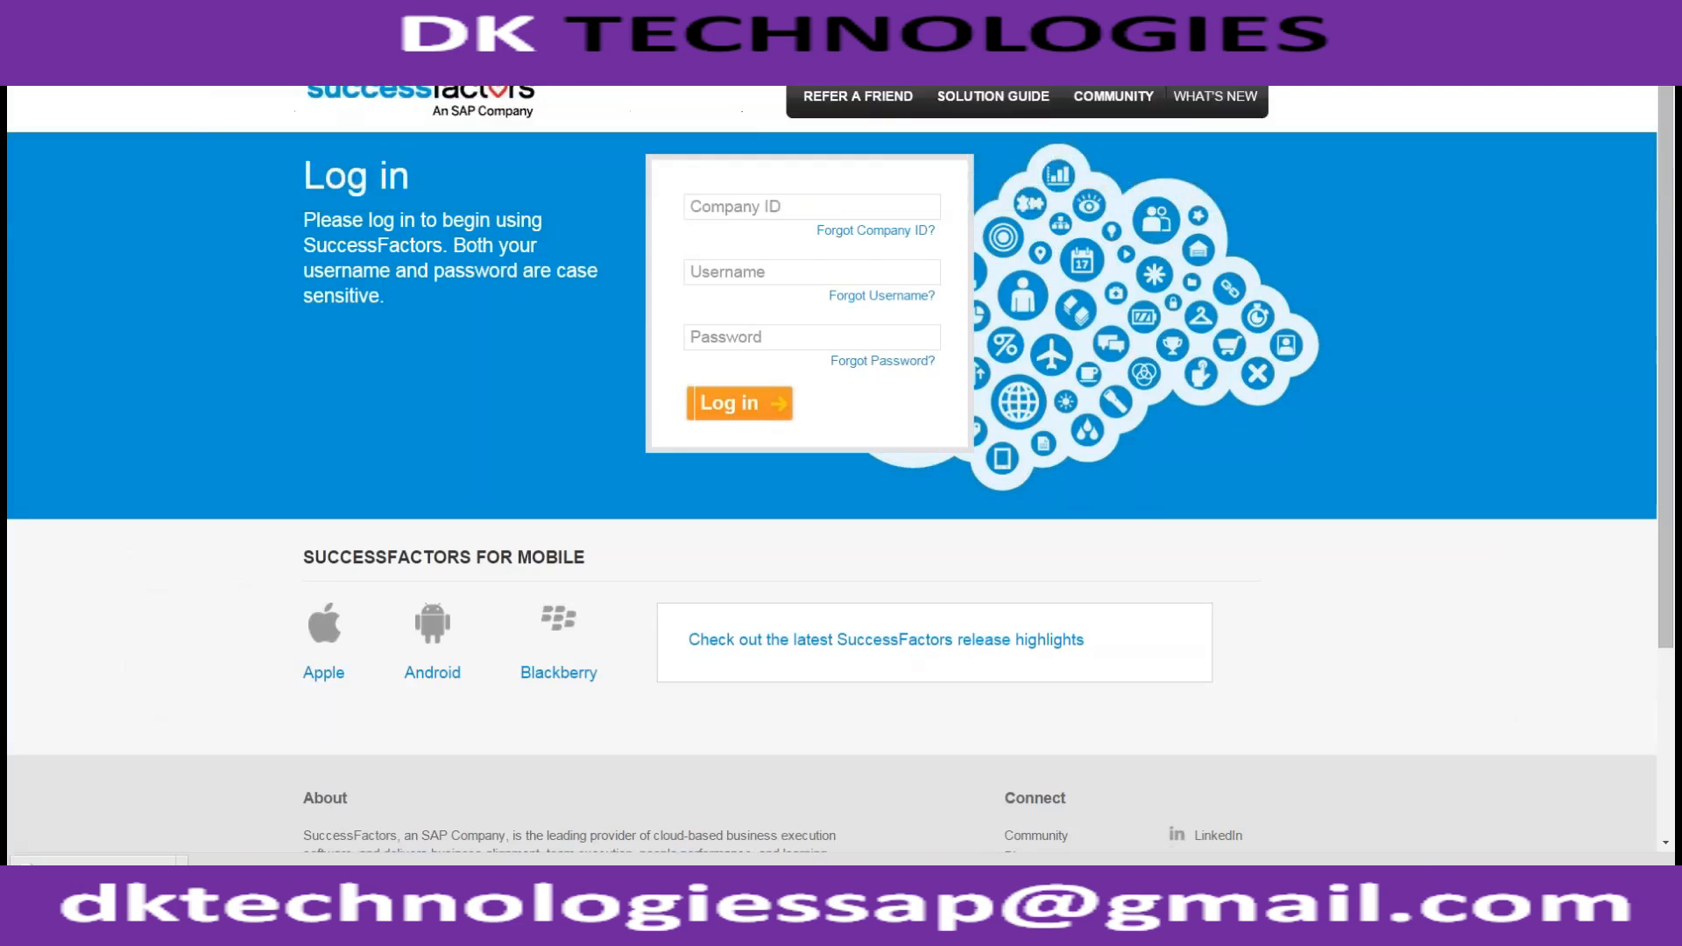